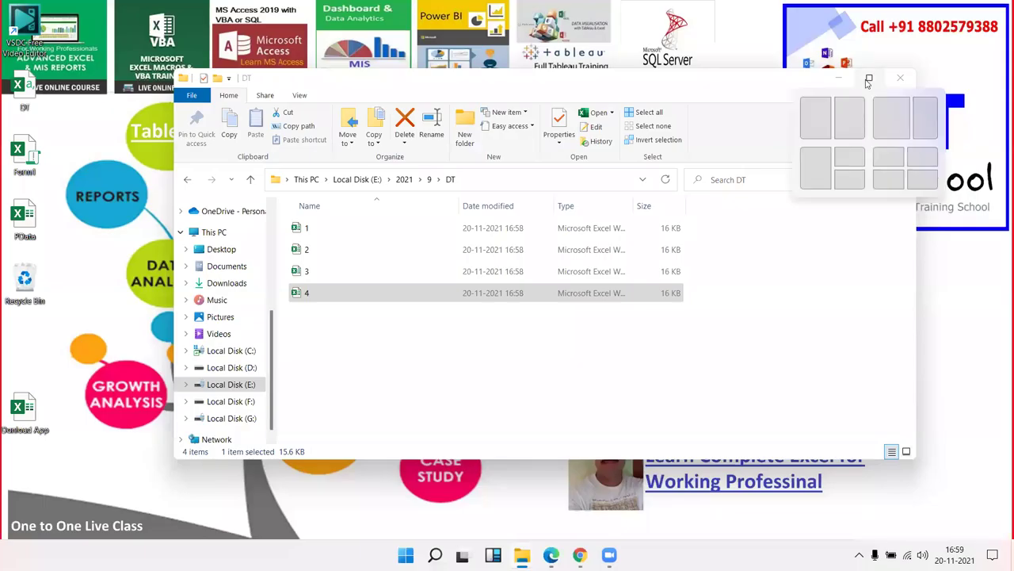
Maximize the DT folder window and check the folder's full path.
click(869, 79)
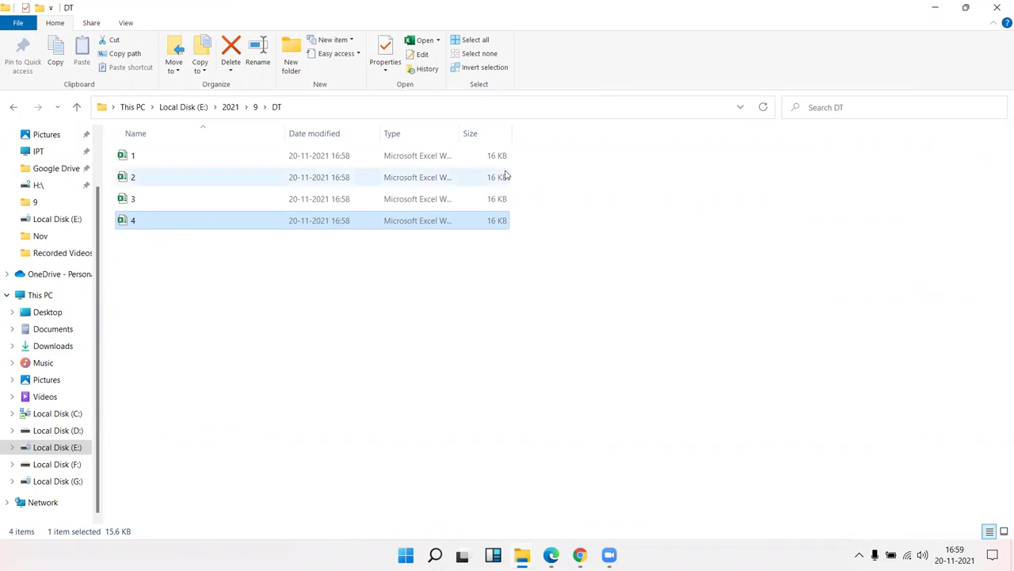
click(512, 304)
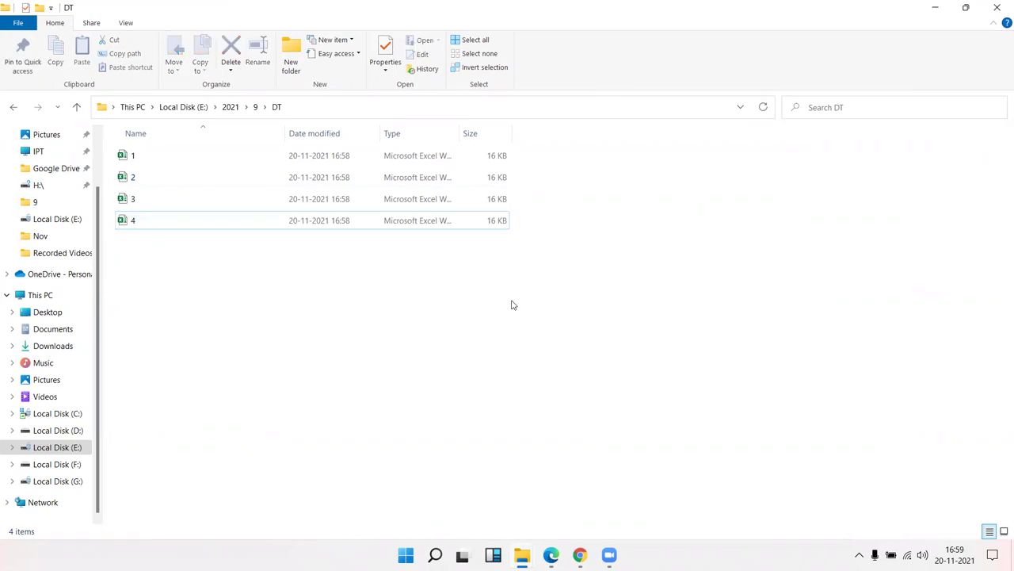
click(314, 105)
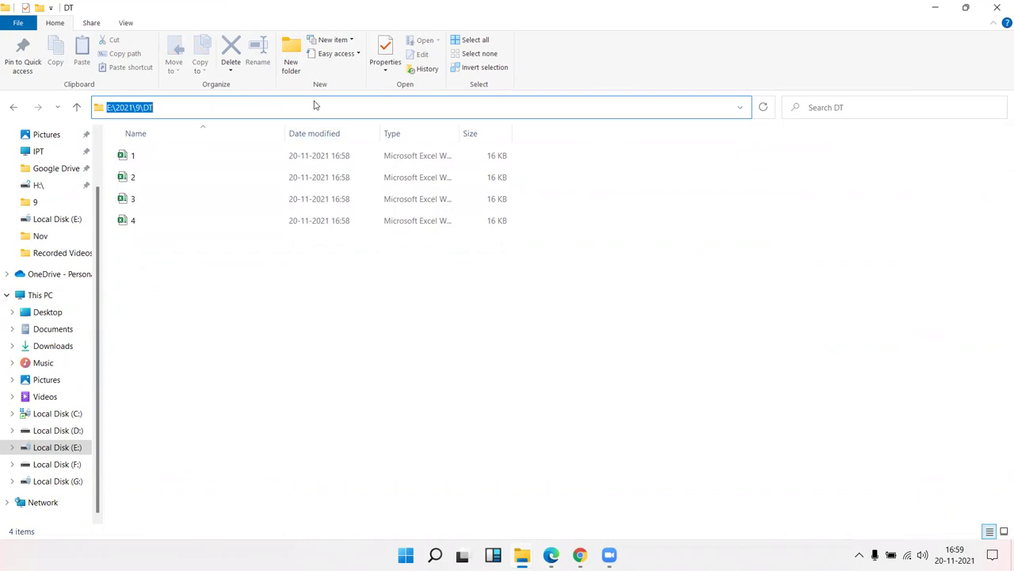
click(261, 319)
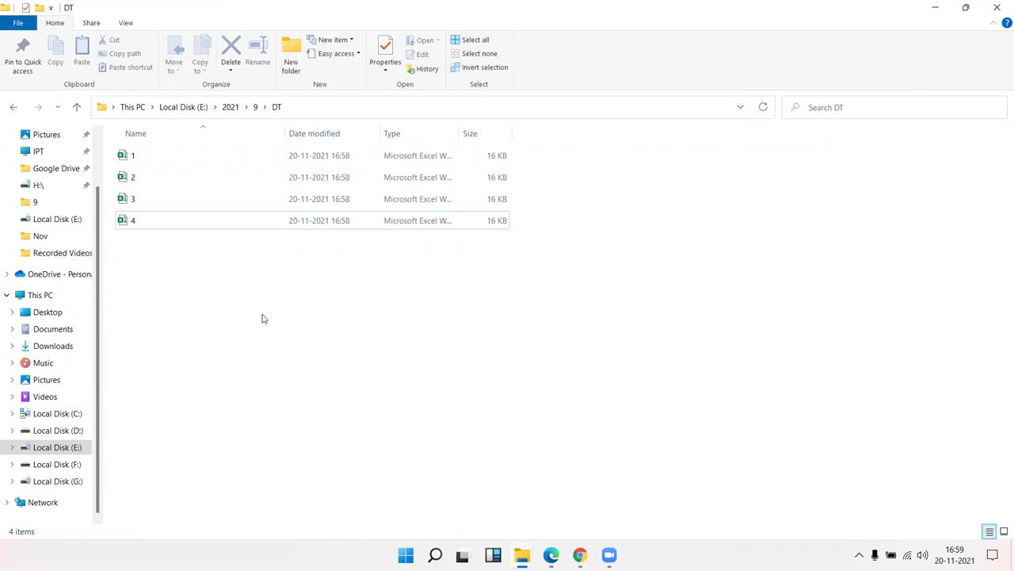
Select the four workbooks 1–4 to review them, then bring up Windows search.
drag(395, 263, 118, 159)
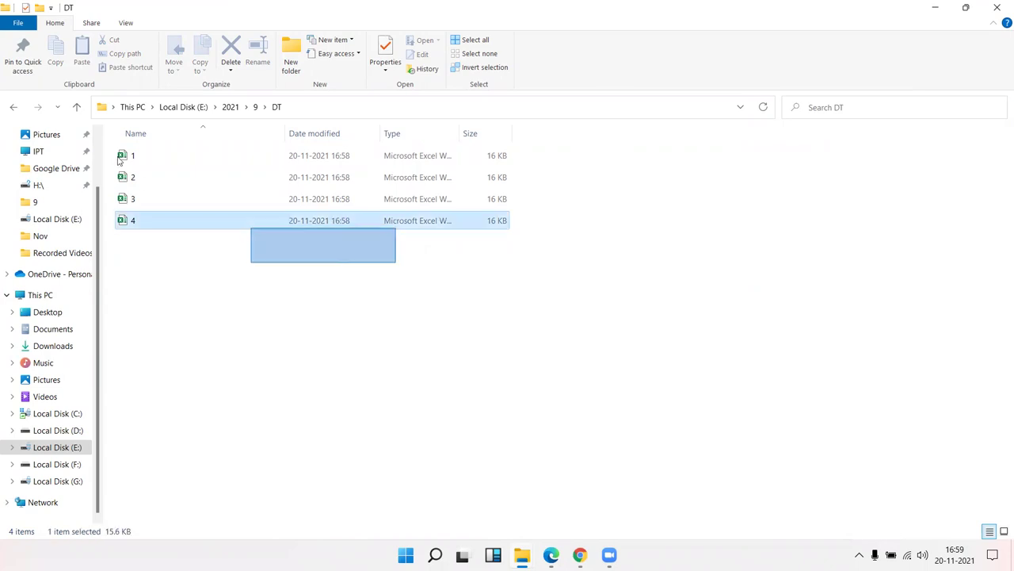
click(600, 443)
key(super)
Launch Excel by searching 'exce' and create a blank workbook.
text(exce)
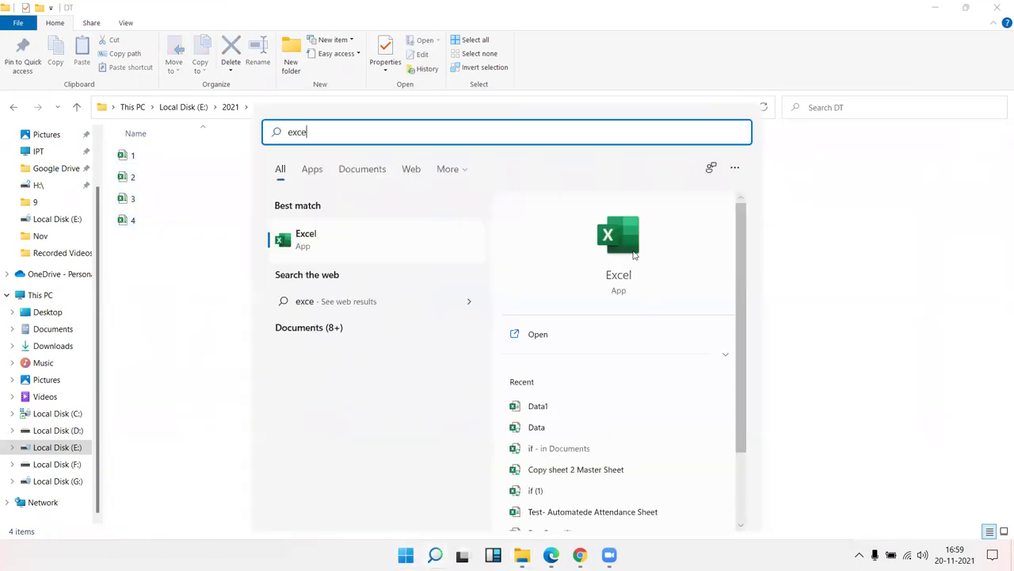
click(633, 252)
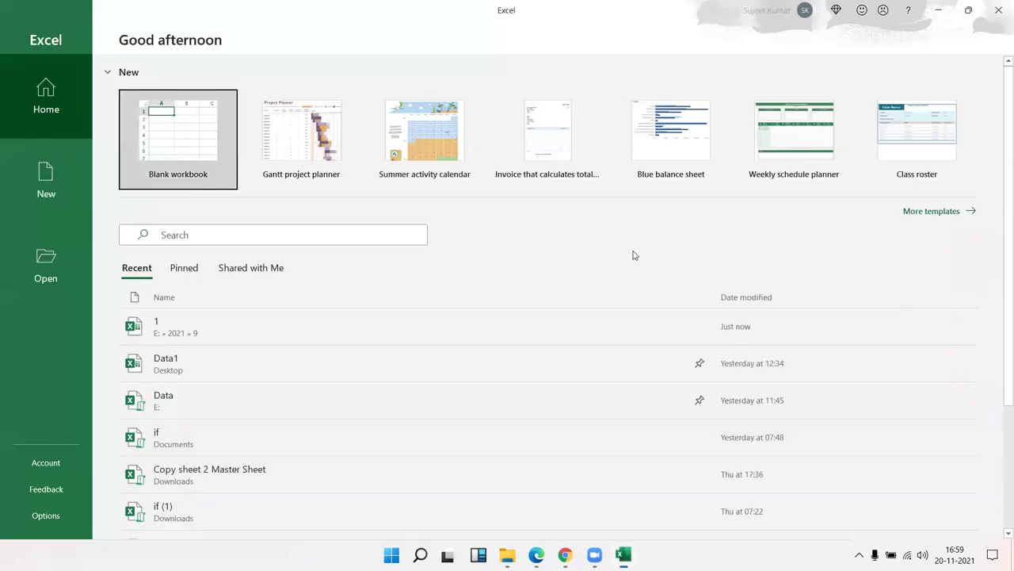
click(179, 157)
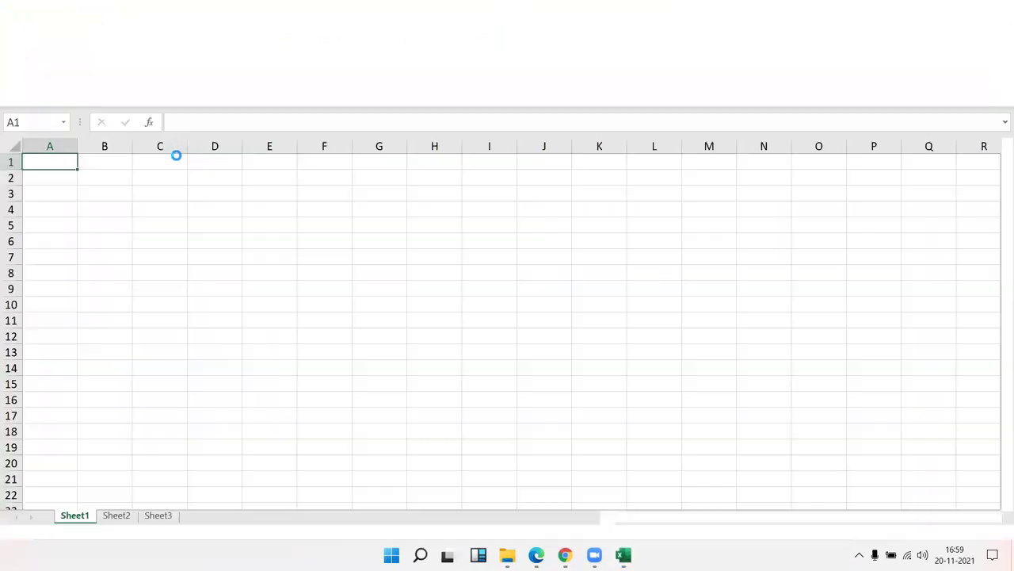
Save the new workbook as AL (.xlsm) on drive E:.
click(89, 11)
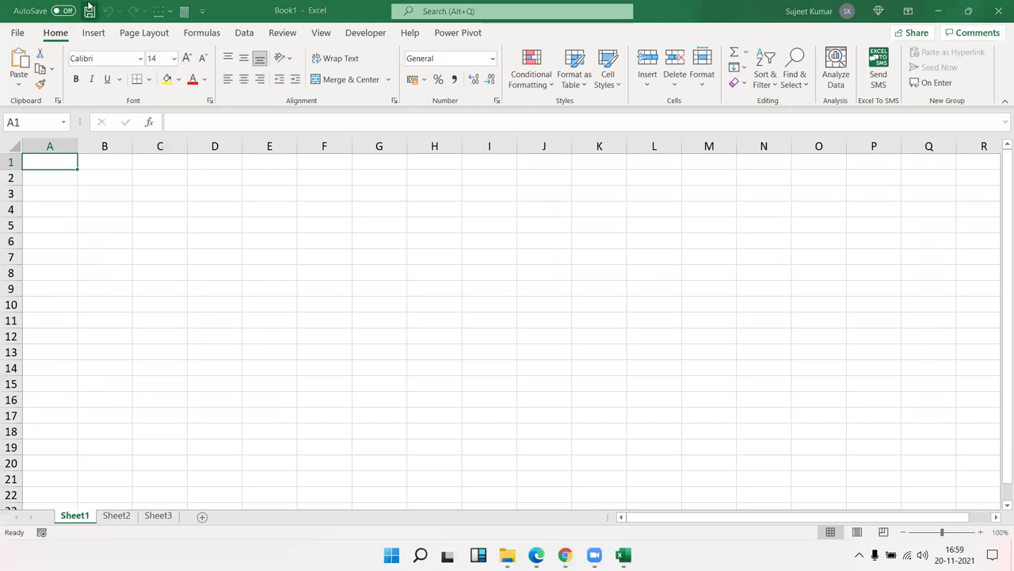
click(475, 295)
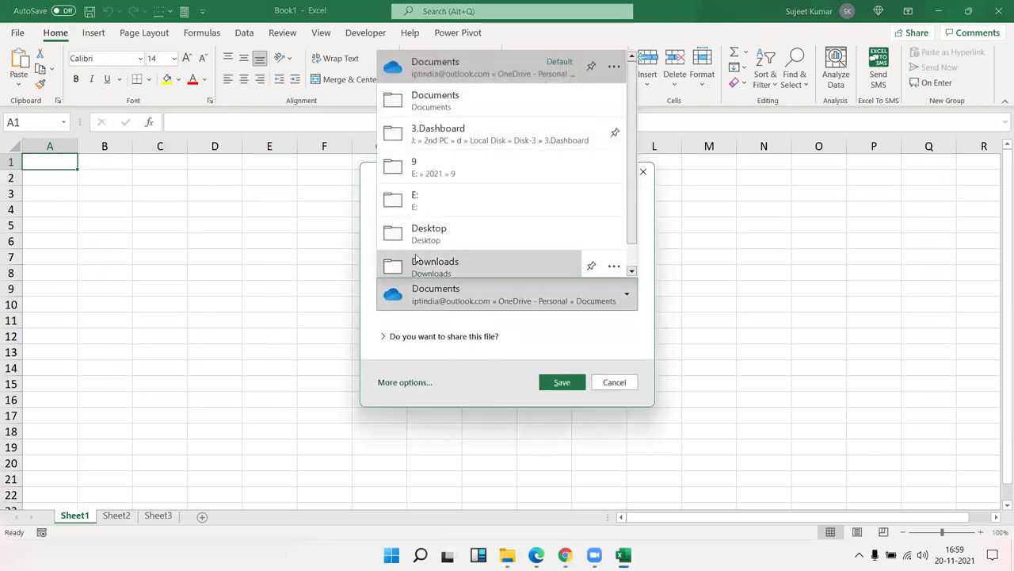
click(424, 216)
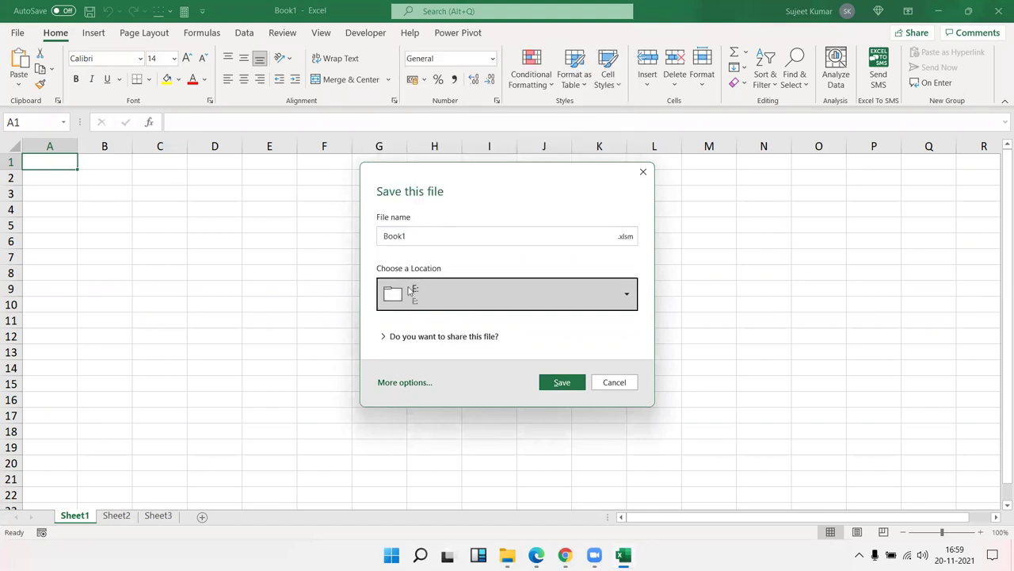
double_click(403, 236)
text(AL)
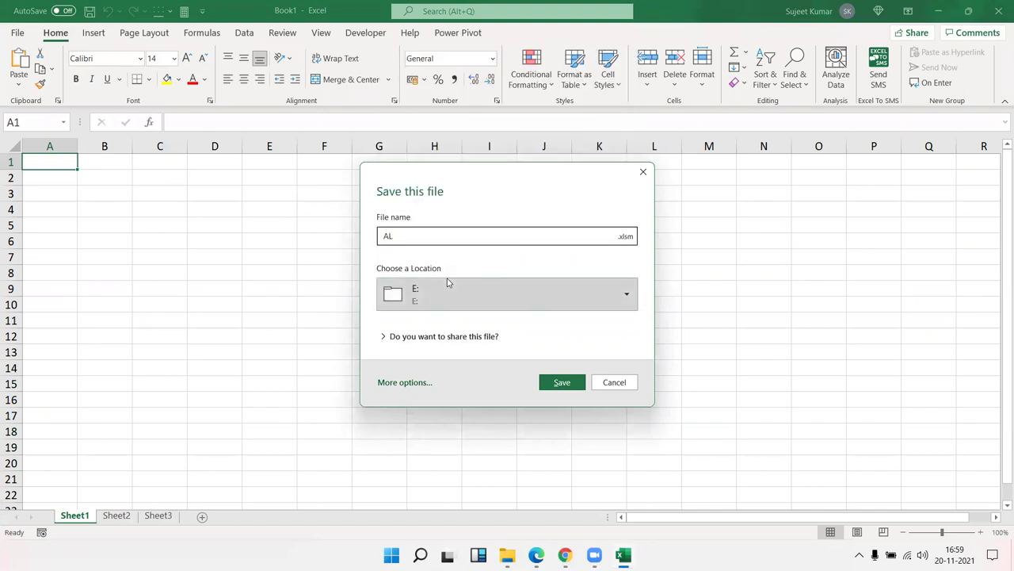
click(579, 382)
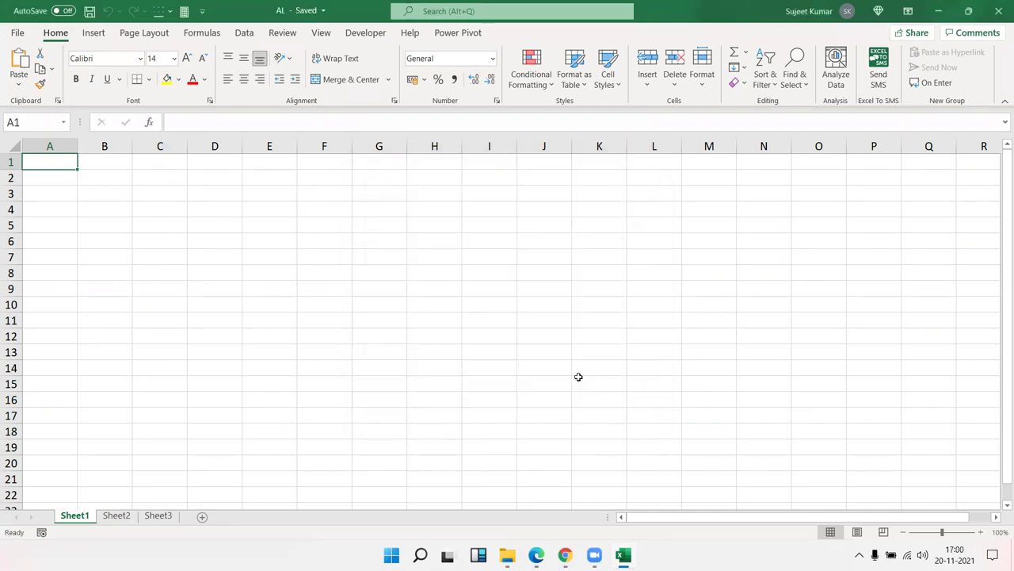
Rename Sheet1 to Data.
double_click(66, 511)
text(Data)
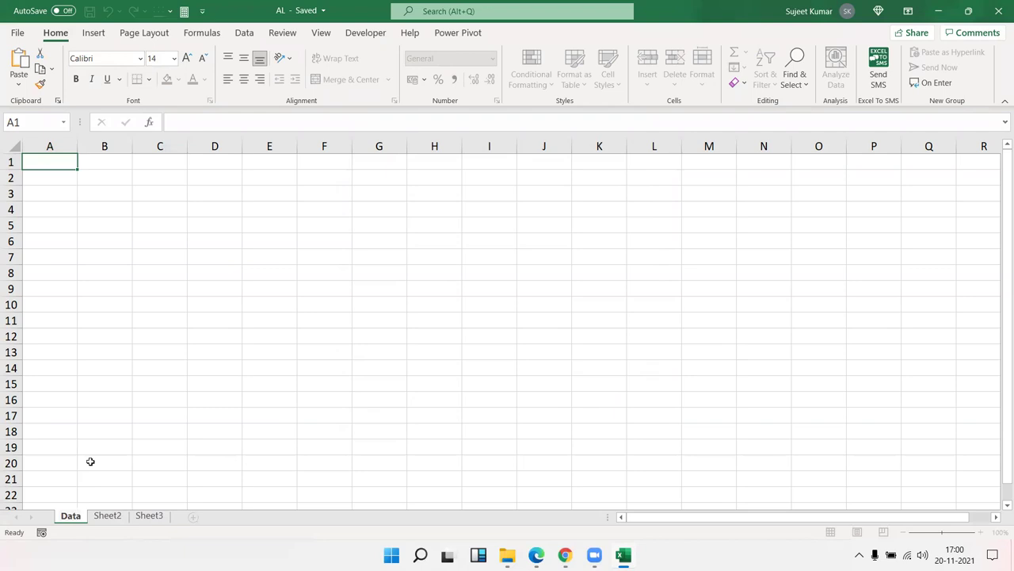
click(90, 461)
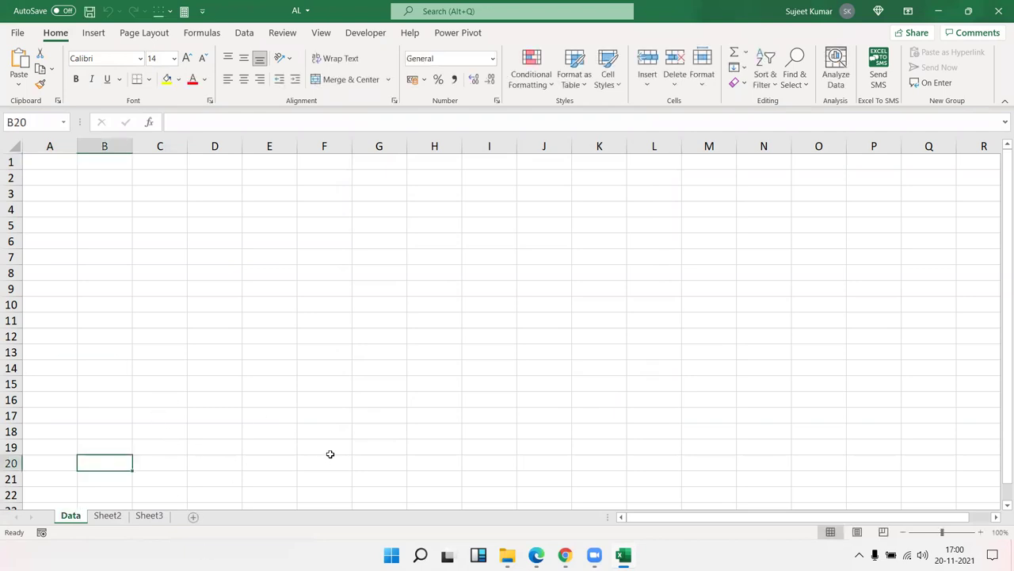
Open workbook 1 from the DT folder.
click(507, 555)
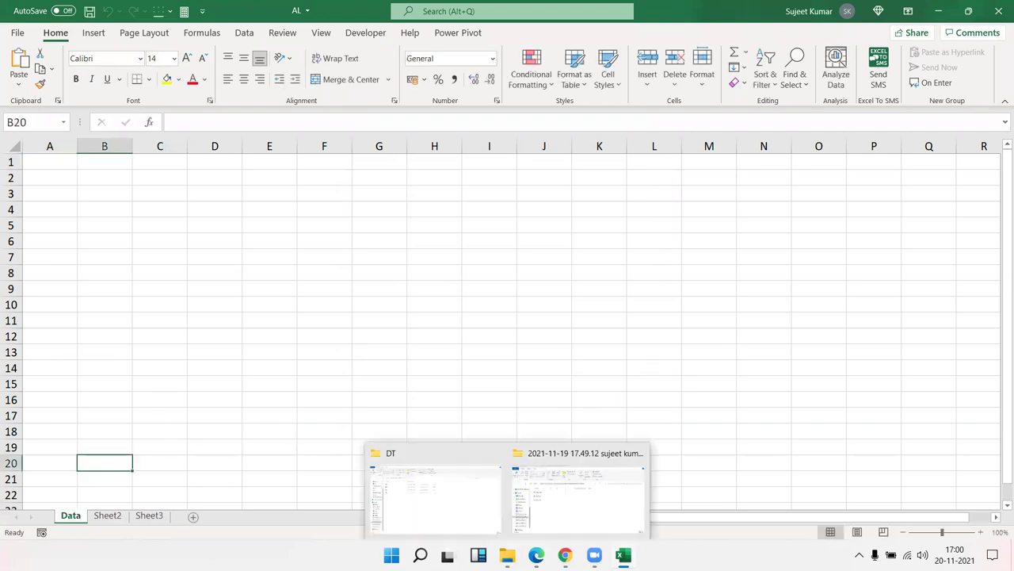
click(443, 516)
double_click(233, 163)
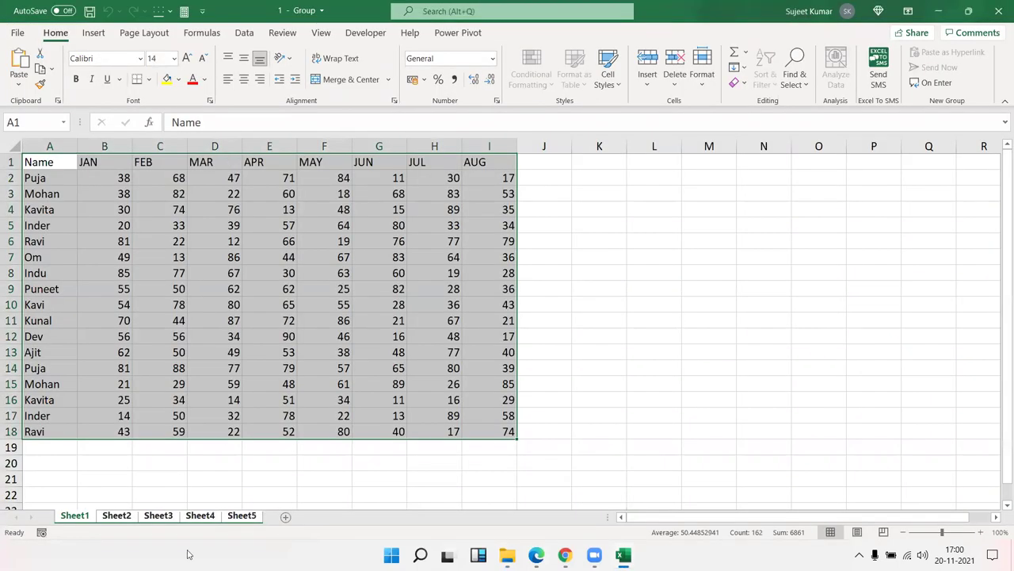
Look through workbook 1's Sheet3, Sheet4, Sheet5 and Sheet1 data.
click(169, 517)
click(199, 516)
click(239, 517)
click(161, 517)
click(201, 516)
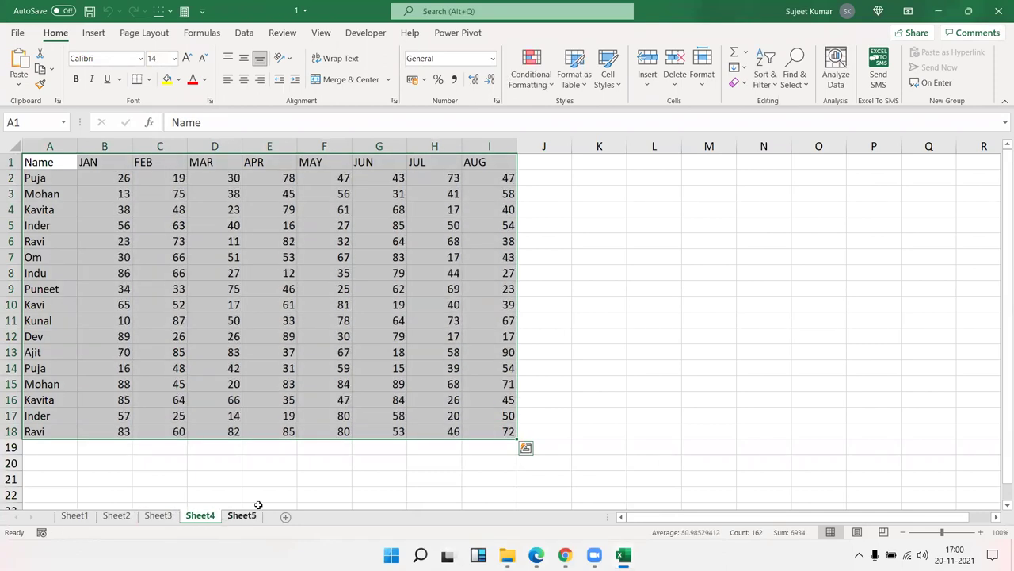
click(284, 429)
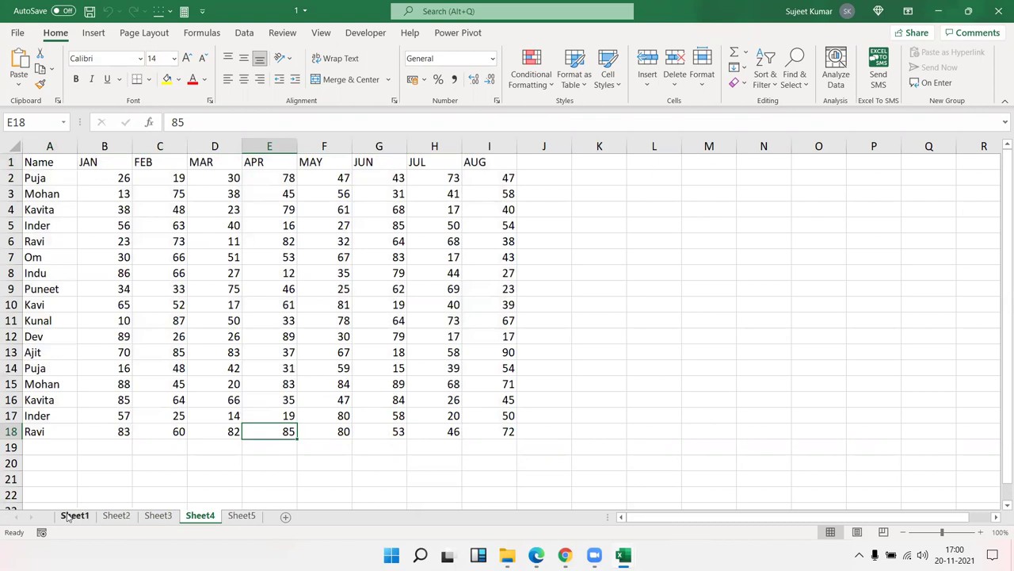
click(74, 516)
click(42, 227)
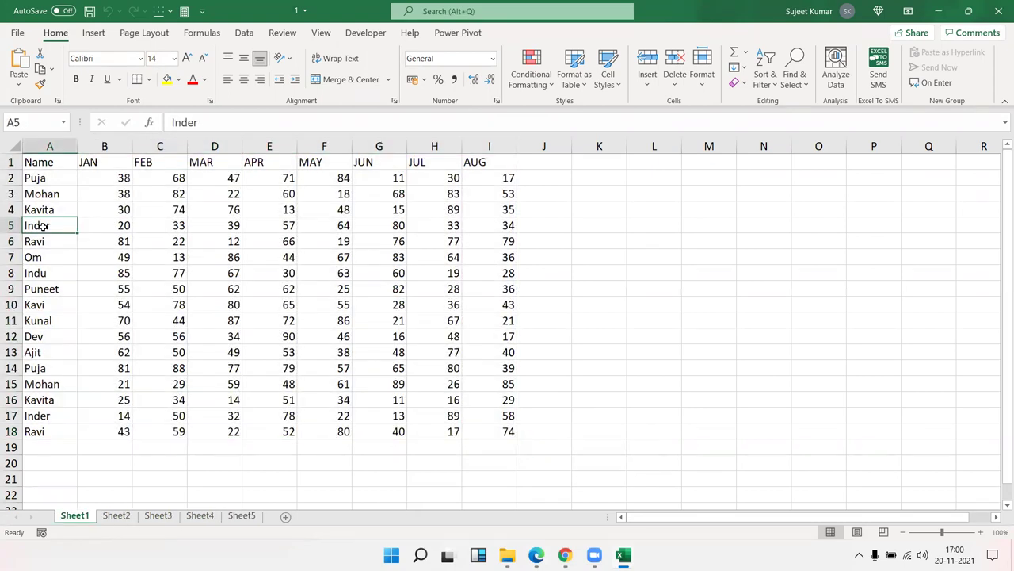
Copy Sheet1's header row A1:I1 into A1 of AL's Data sheet.
key(ctrl+Home)
key(ctrl+shift+Right)
key(ctrl+c)
key(ctrl+Tab)
key(ctrl+Home)
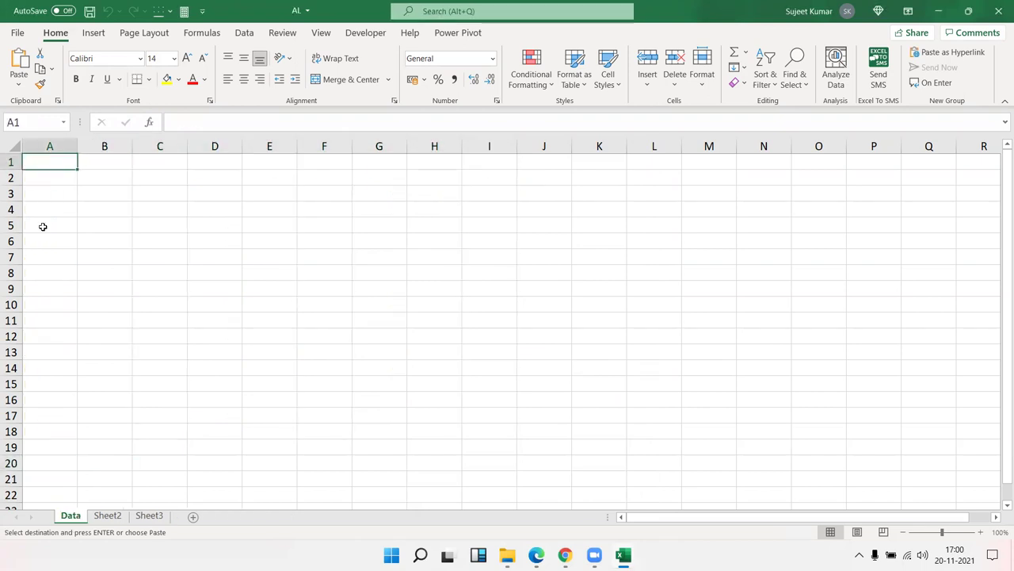
key(ctrl+v)
Copy Sheet1's data rows A2:I18 under the headers on the Data sheet.
key(ctrl+Tab)
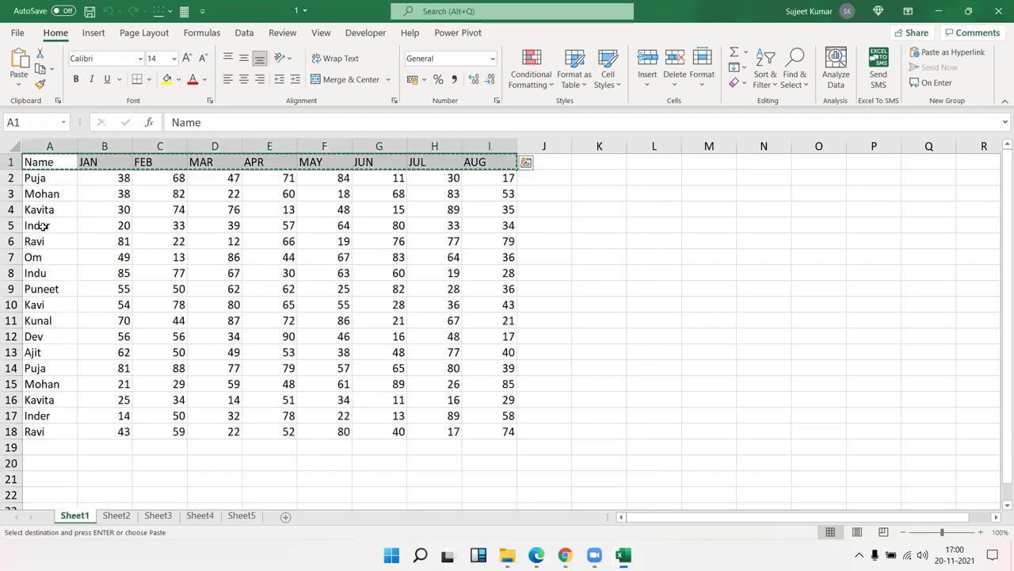
key(Down)
key(ctrl+shift+Right)
key(ctrl+shift+Down)
key(ctrl+c)
key(ctrl+Tab)
key(ctrl+v)
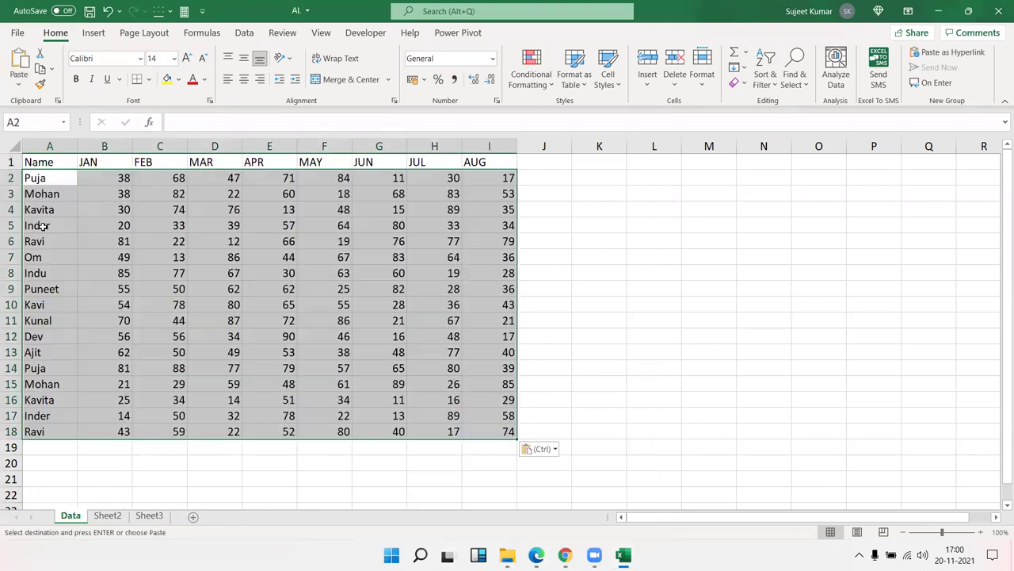
key(Down)
key(Down)
key(ctrl+Tab)
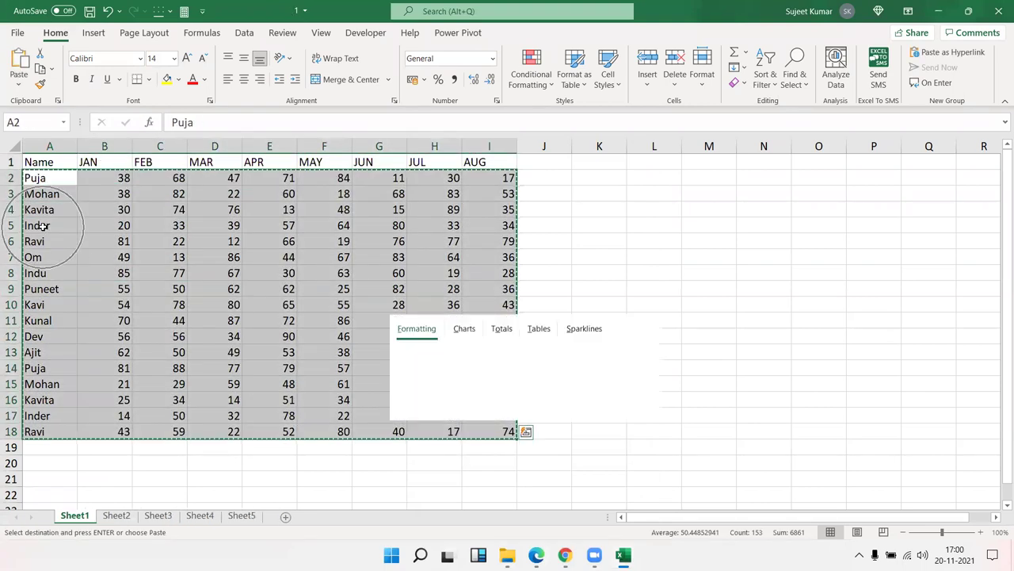
Append Sheet2's rows A2:I18 to the Data sheet starting at A19.
key(ctrl+Page_Down)
key(Down)
key(ctrl+shift+End)
key(ctrl+c)
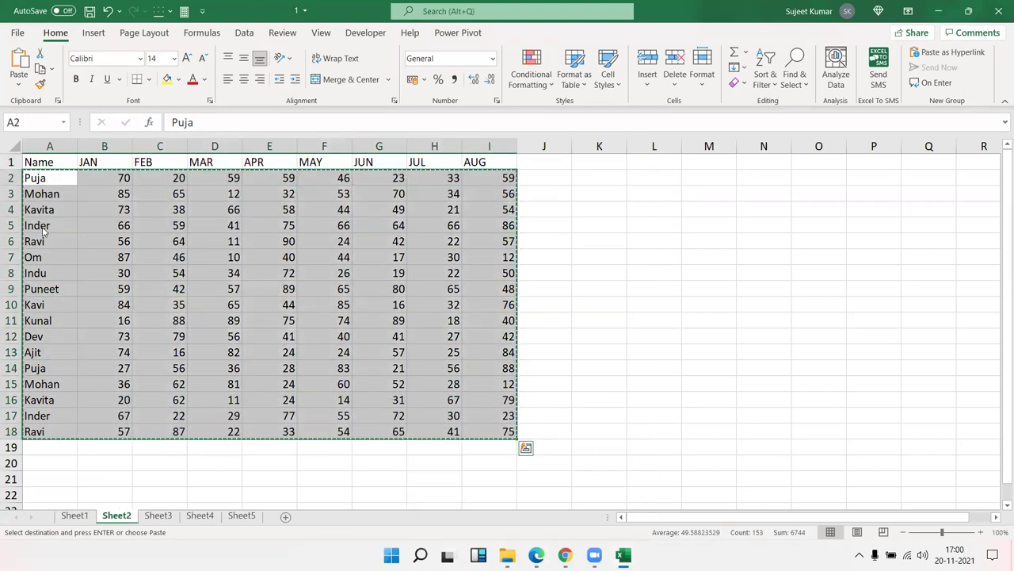
key(ctrl+Tab)
key(ctrl+Down)
key(Down)
key(ctrl+v)
key(Down)
key(ctrl+Down)
Append Sheet3's data rows to the Data sheet starting at A36.
key(ctrl+Tab)
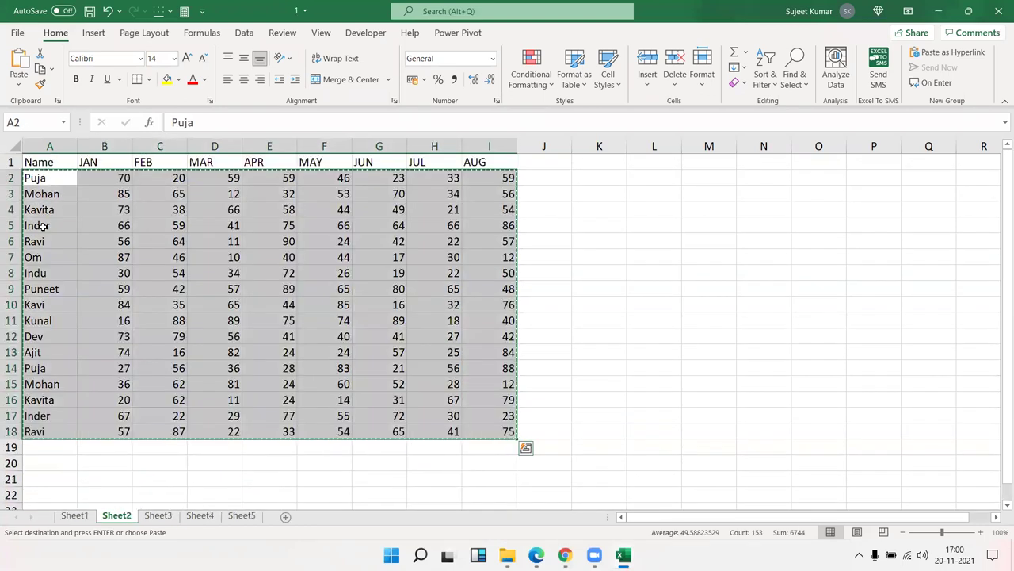
key(ctrl+Page_Down)
key(ctrl+Home)
key(Down)
key(ctrl+shift+Right)
key(ctrl+shift+Down)
key(ctrl+c)
key(ctrl+Tab)
key(Down)
Delete all rows below the header on the Data sheet, then return to workbook 1.
key(Down)
key(Up)
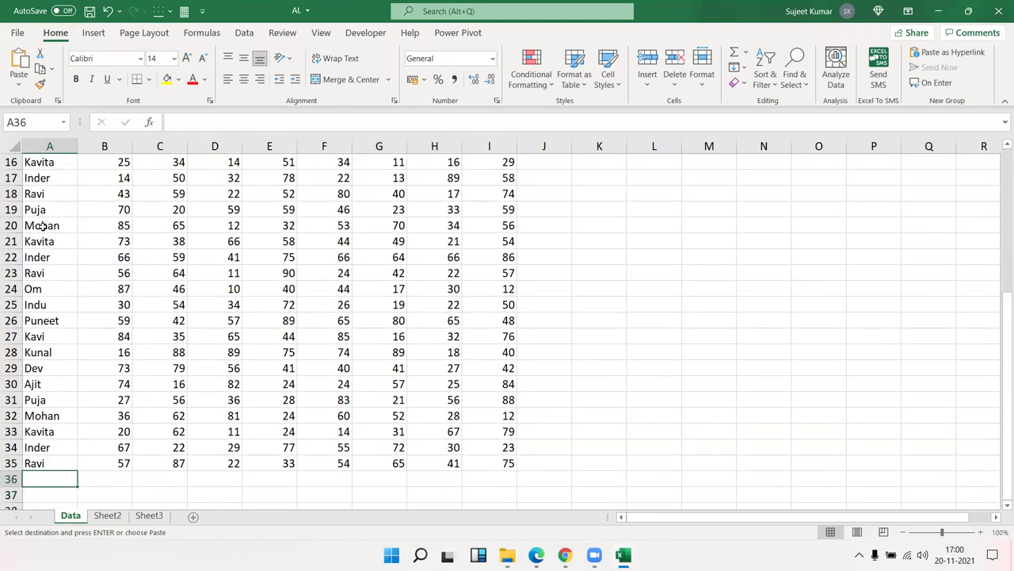
key(ctrl+v)
key(ctrl+Home)
key(Down)
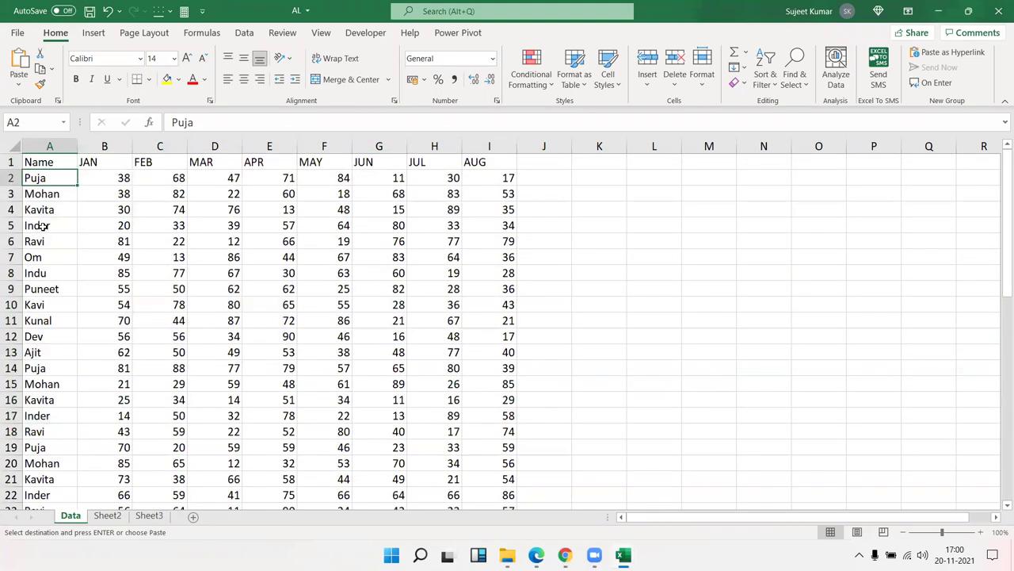
key(ctrl+shift+Right)
key(ctrl+shift+Down)
key(Delete)
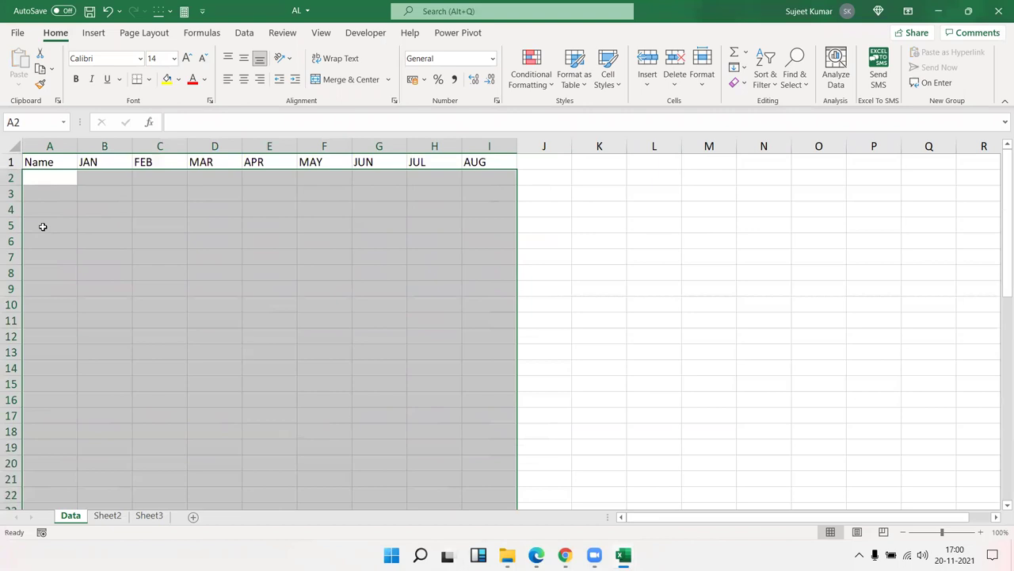
key(ctrl+Home)
key(ctrl+Tab)
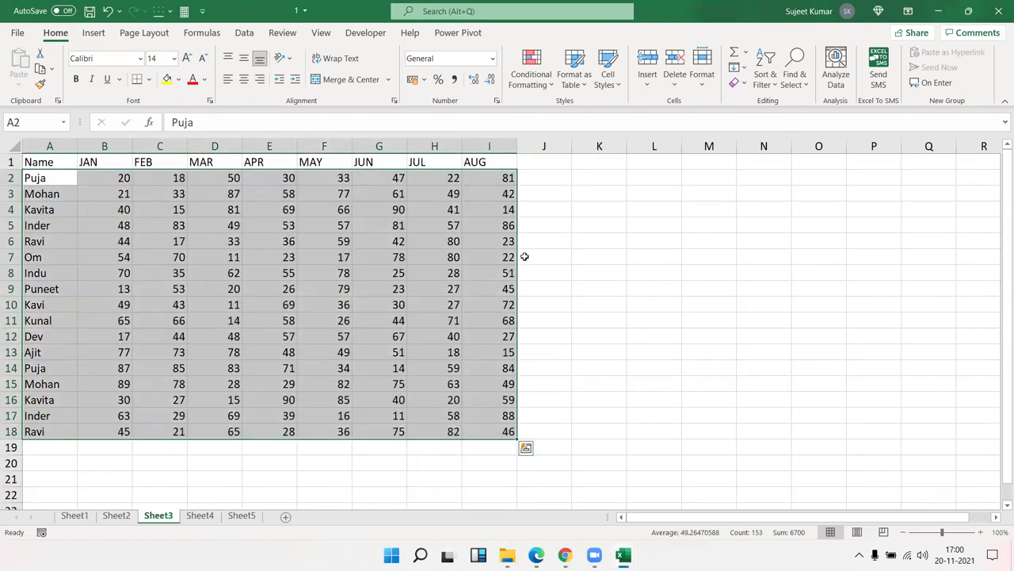
Close workbook 1 and open the Visual Basic editor from the Developer tab.
click(999, 11)
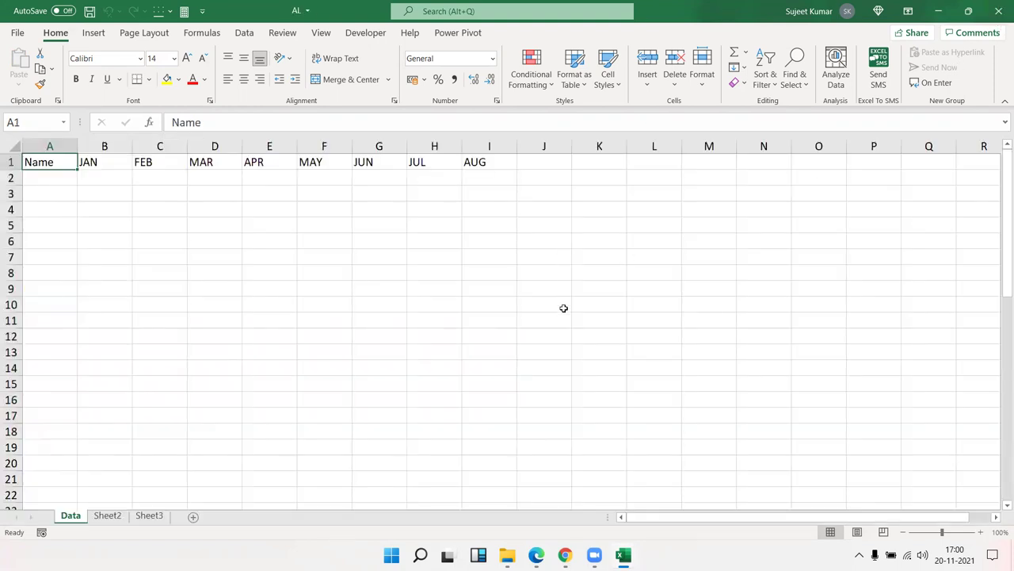
click(356, 33)
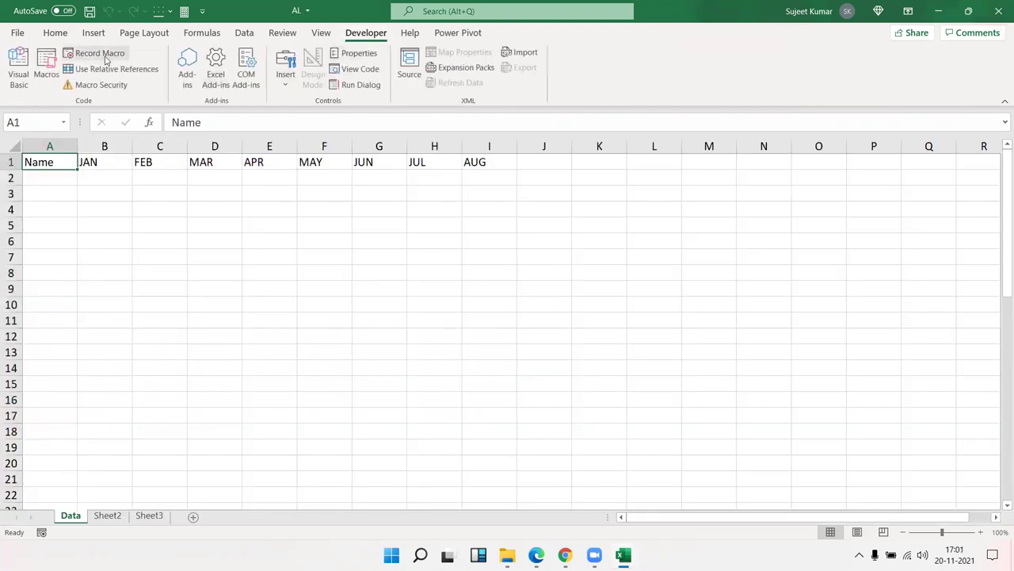
click(46, 64)
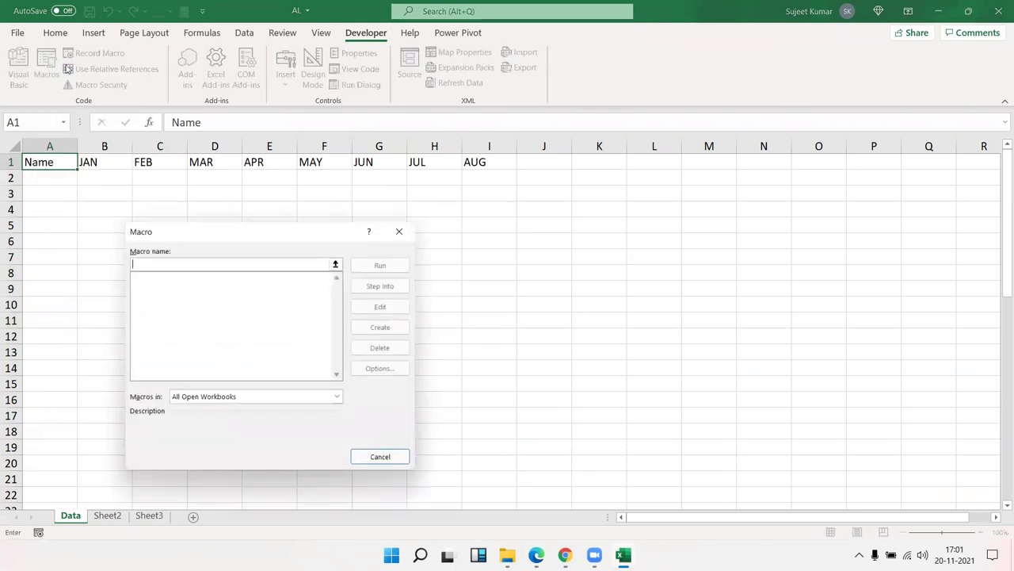
click(399, 232)
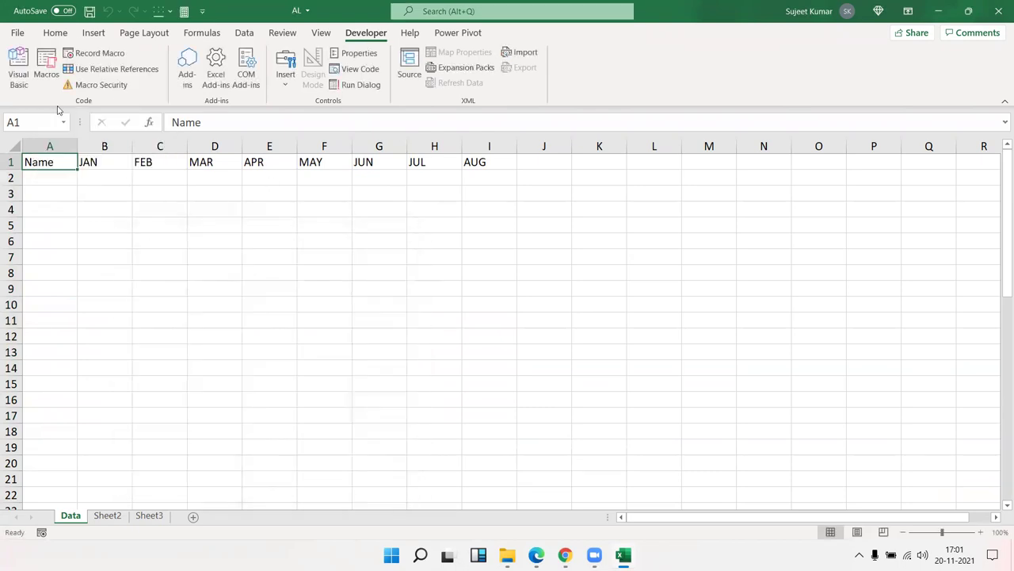
click(18, 70)
Insert a new module and write an empty Sub Proj() procedure.
click(91, 29)
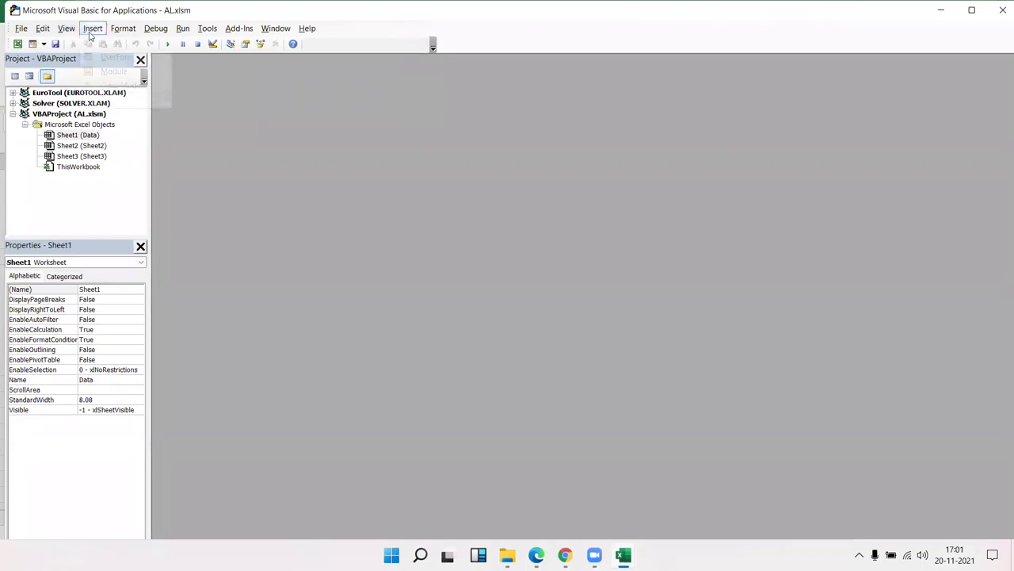
click(115, 72)
text(sub)
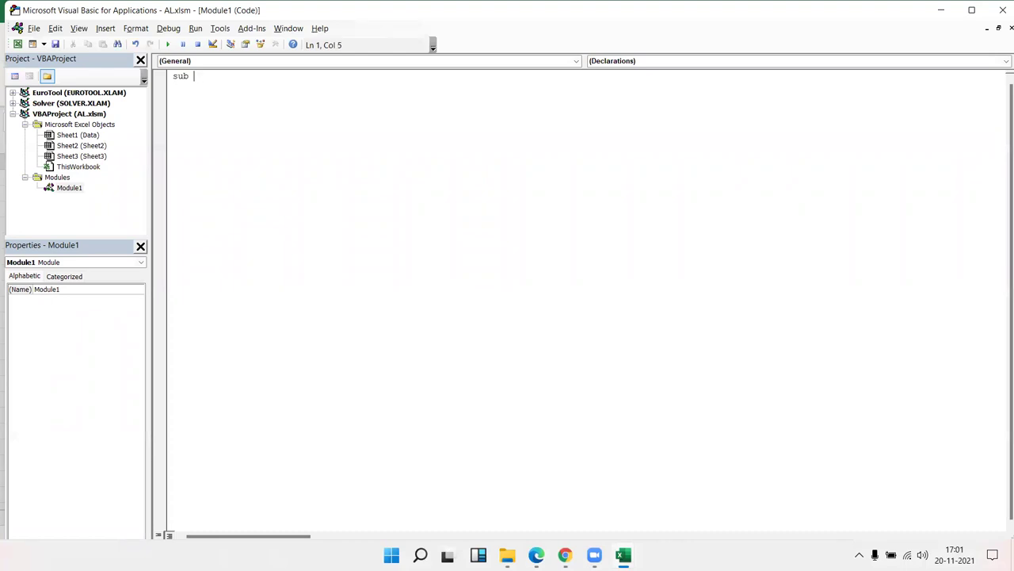
text(roj-1())
key(Return)
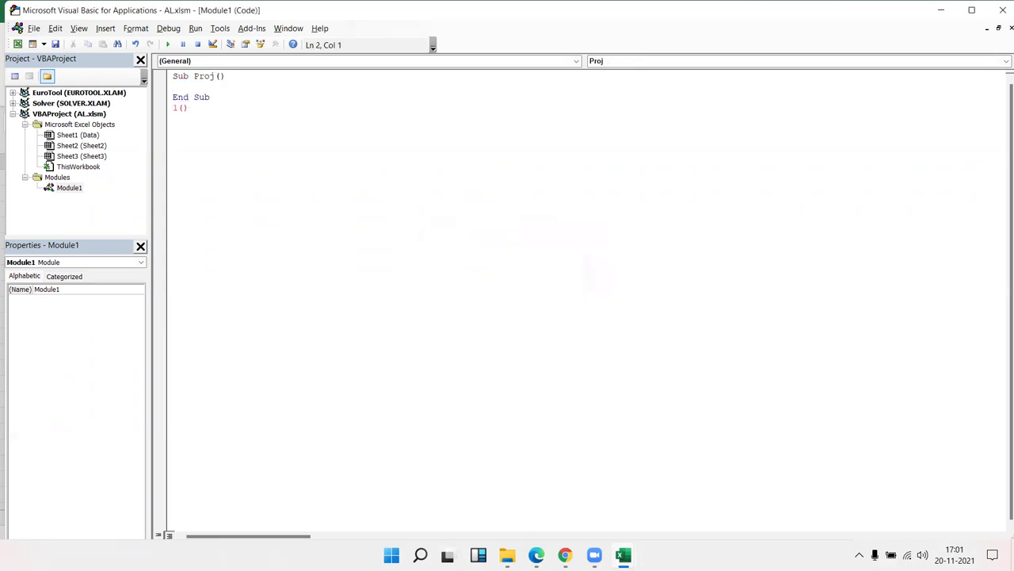
key(shift+End)
key(Delete)
key(Up)
key(Up)
key(Return)
key(Return)
key(Return)
key(Return)
Add a Workbooks.Open statement inside the Proj procedure.
key(alt+F11)
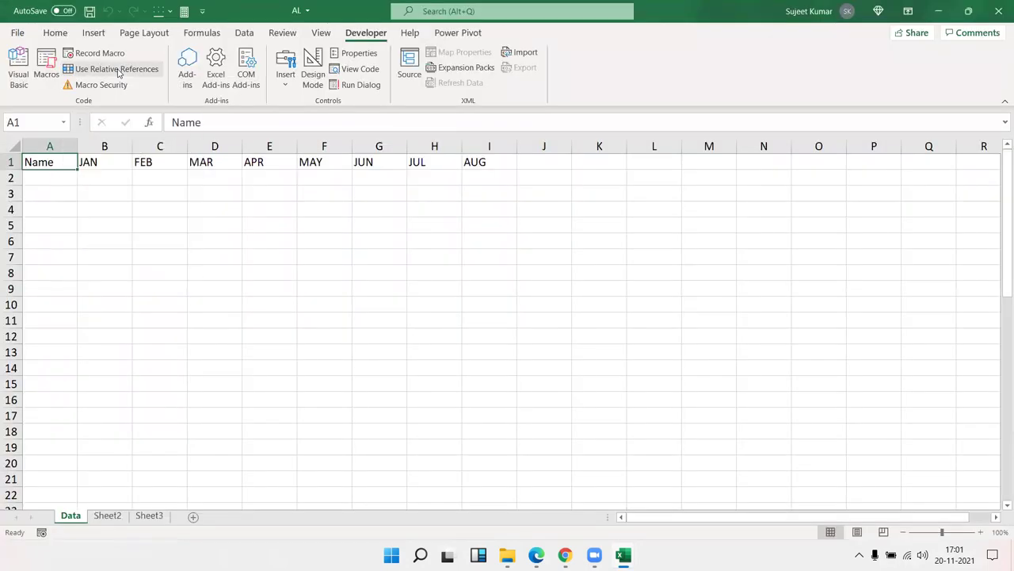
key(alt+F11)
text(workbooks)
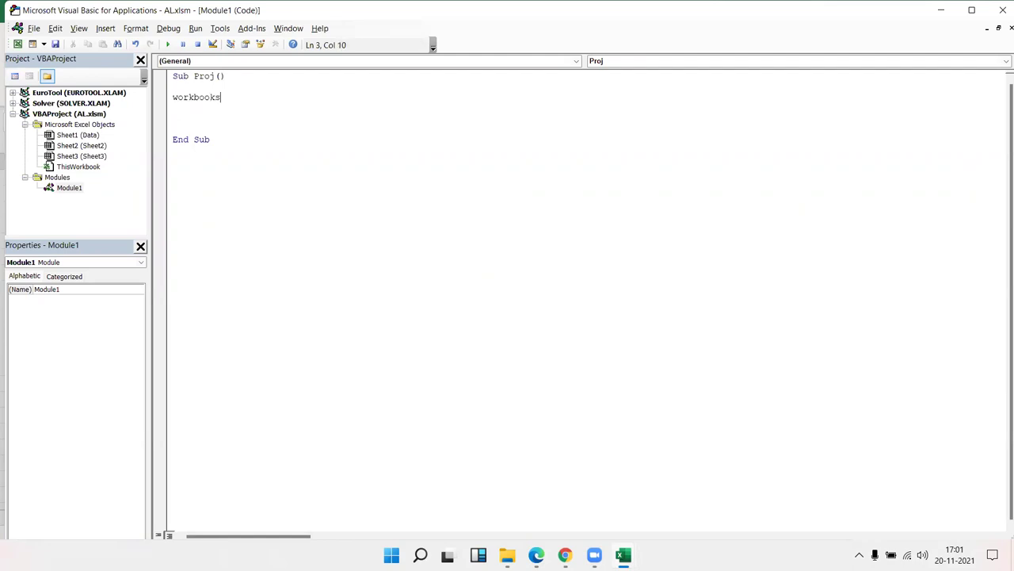
text(.op)
key(Tab)
key(Return)
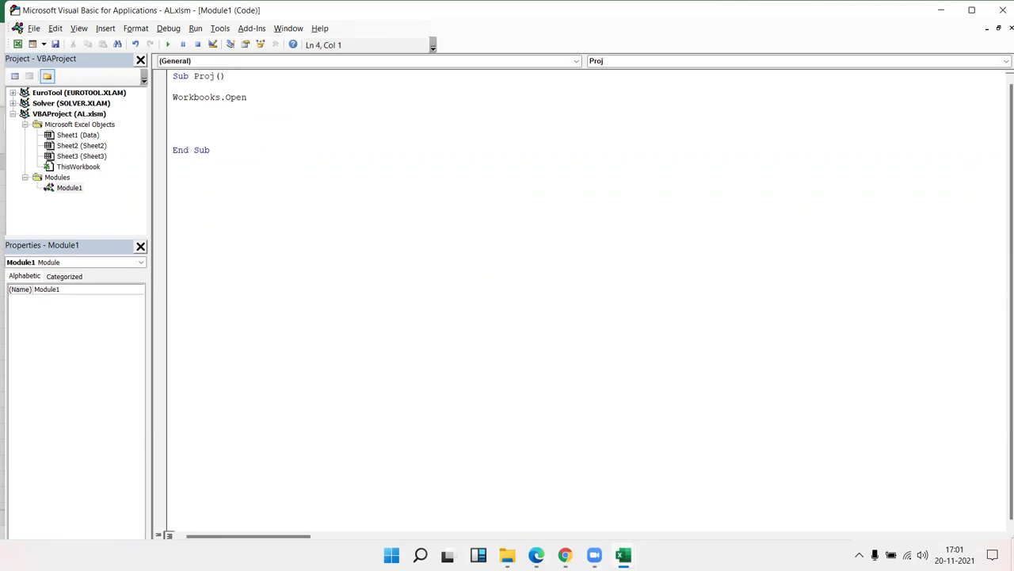
Begin a 'Dim fn As String' declaration above Workbooks.Open.
click(173, 87)
key(Return)
key(Return)
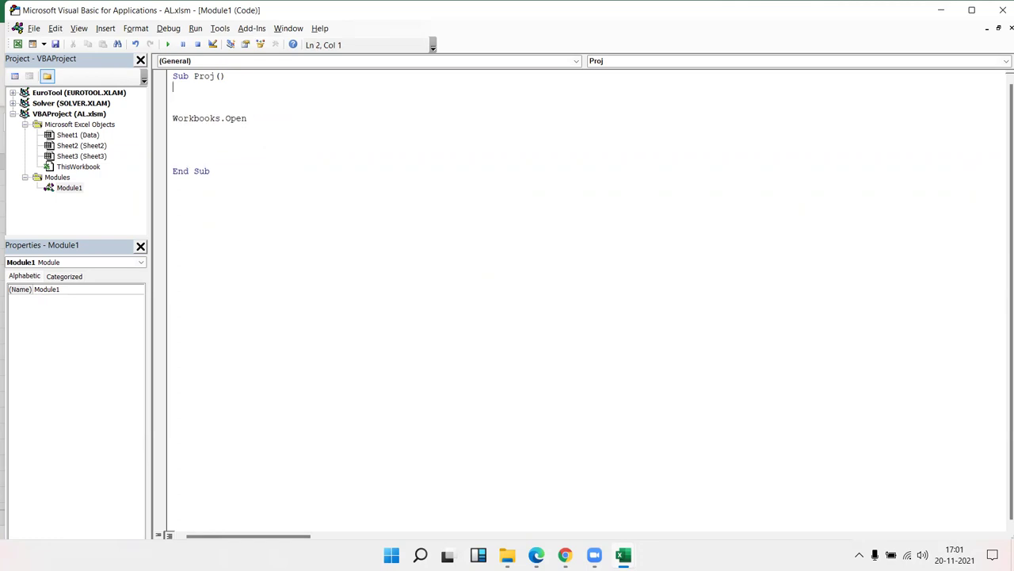
text(di)
text(x)
key(BackSpace)
text(sn as)
key(BackSpace)
key(BackSpace)
key(BackSpace)
key(BackSpace)
key(BackSpace)
key(BackSpace)
text(n as stri)
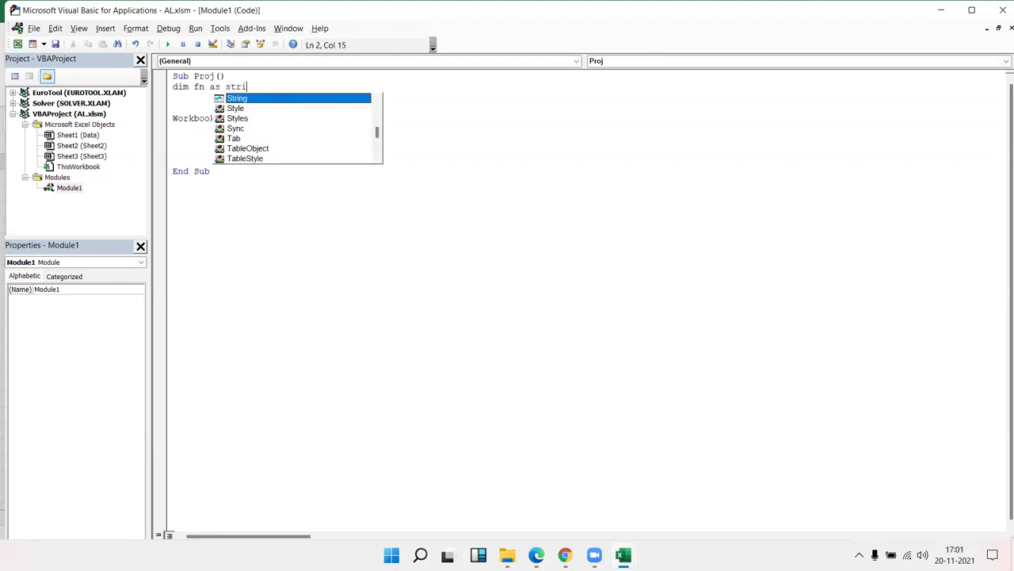
Complete the 'Dim fn As String' declaration line.
key(Tab)
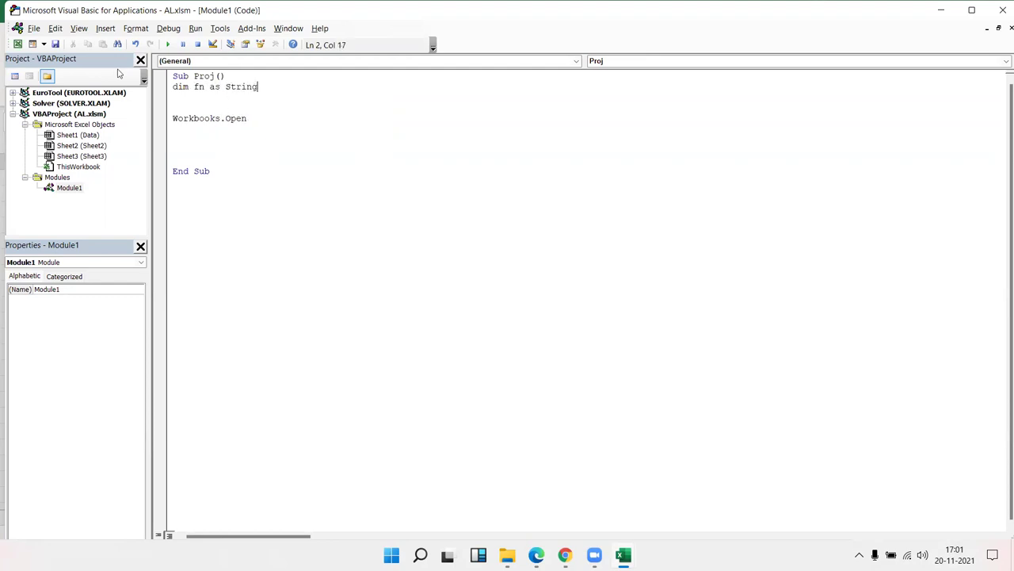
key(Return)
key(Return)
key(Down)
key(Down)
key(Down)
key(Return)
key(Return)
Delete the Dim fn As String line from the Proj macro.
key(alt+F11)
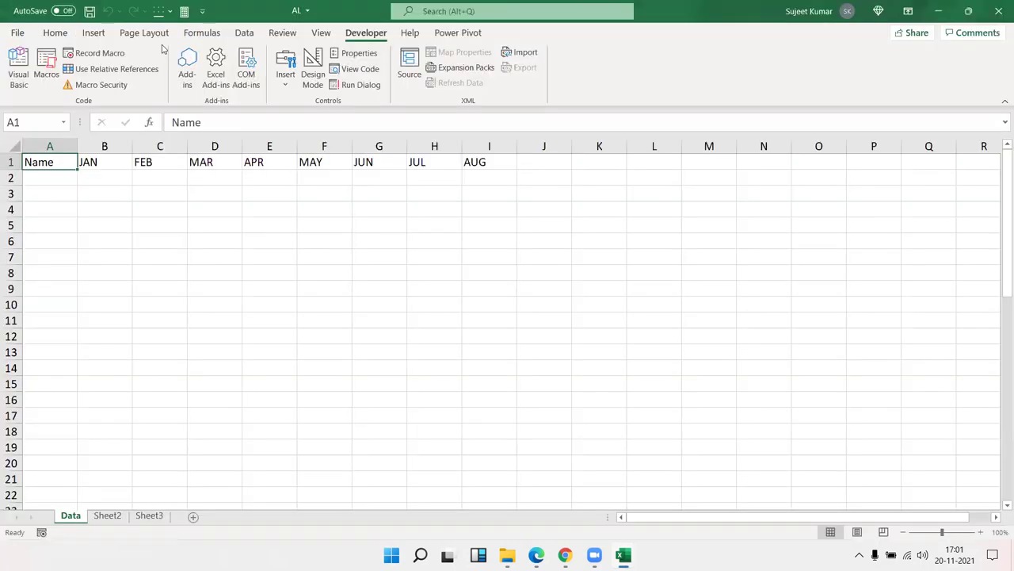
key(alt+F11)
click(183, 125)
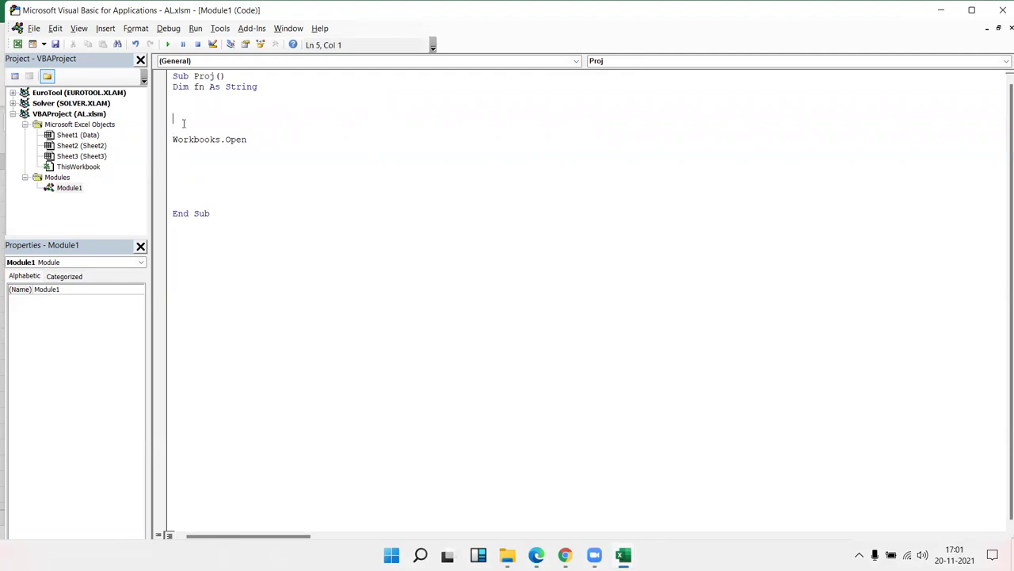
key(shift+Down)
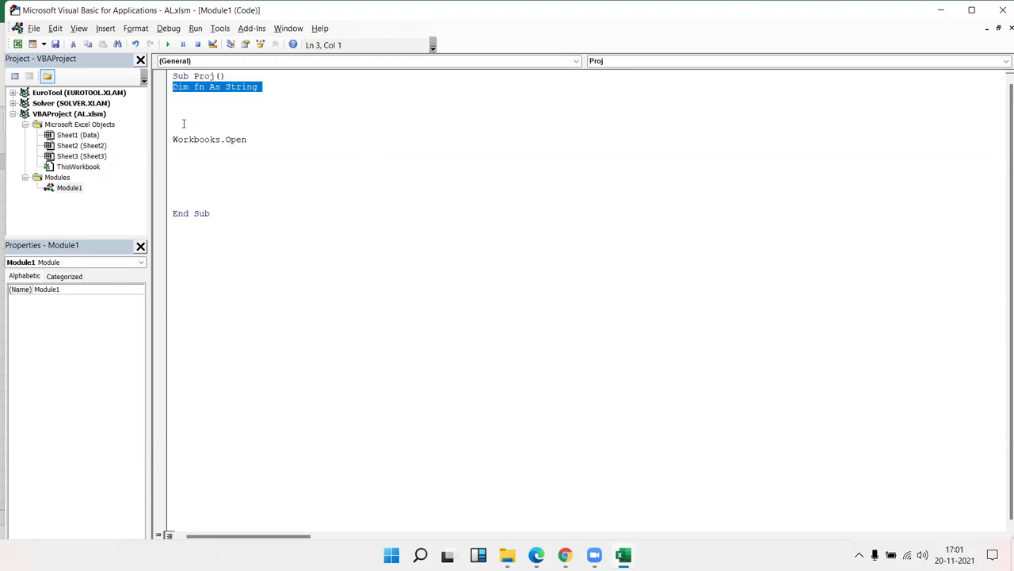
key(Delete)
Copy the DT folder path E:\2021\9\DT from File Explorer.
key(alt+F11)
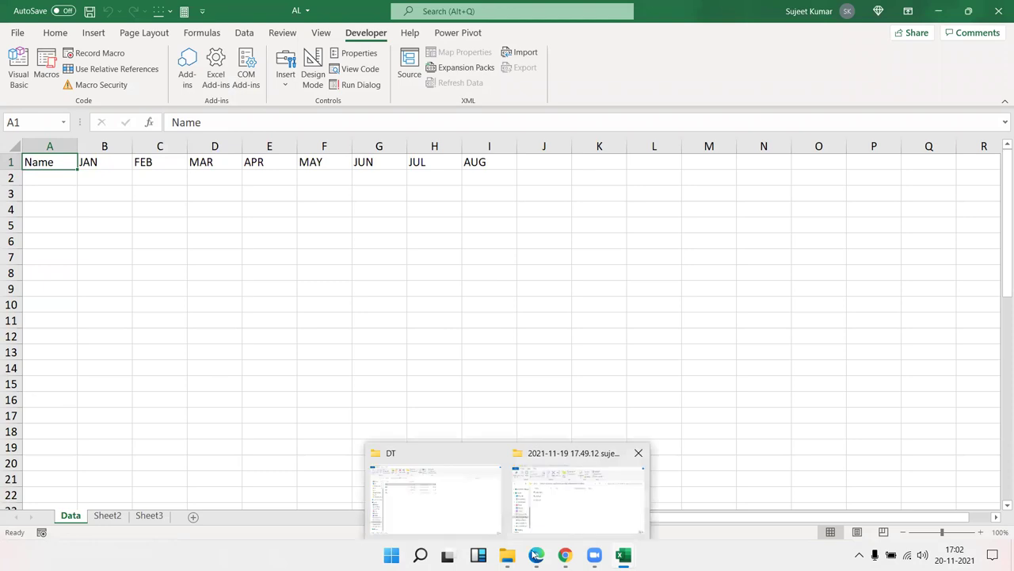
click(507, 555)
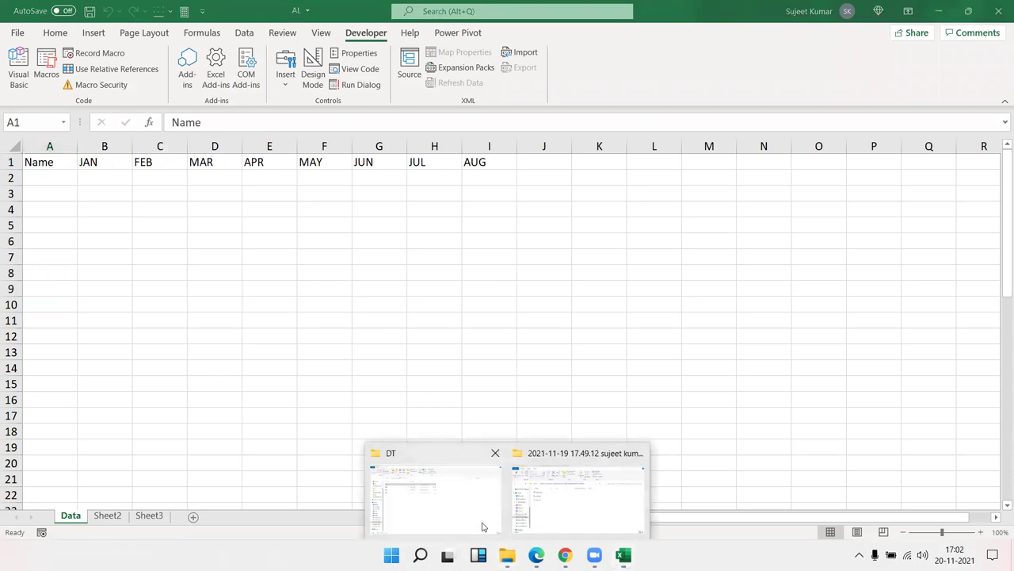
click(470, 526)
click(321, 111)
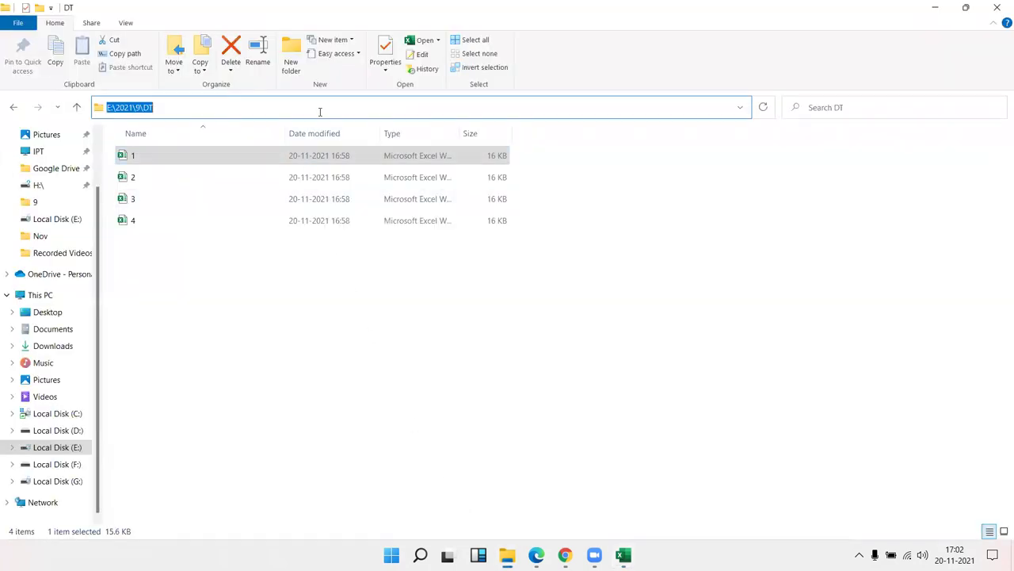
key(alt+Tab)
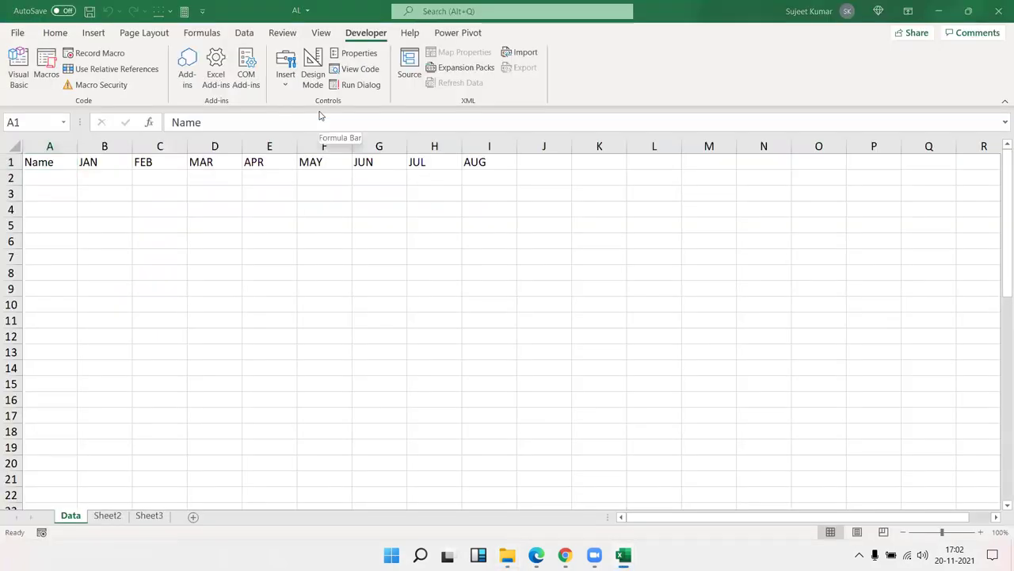
key(alt+Tab)
key(Tab)
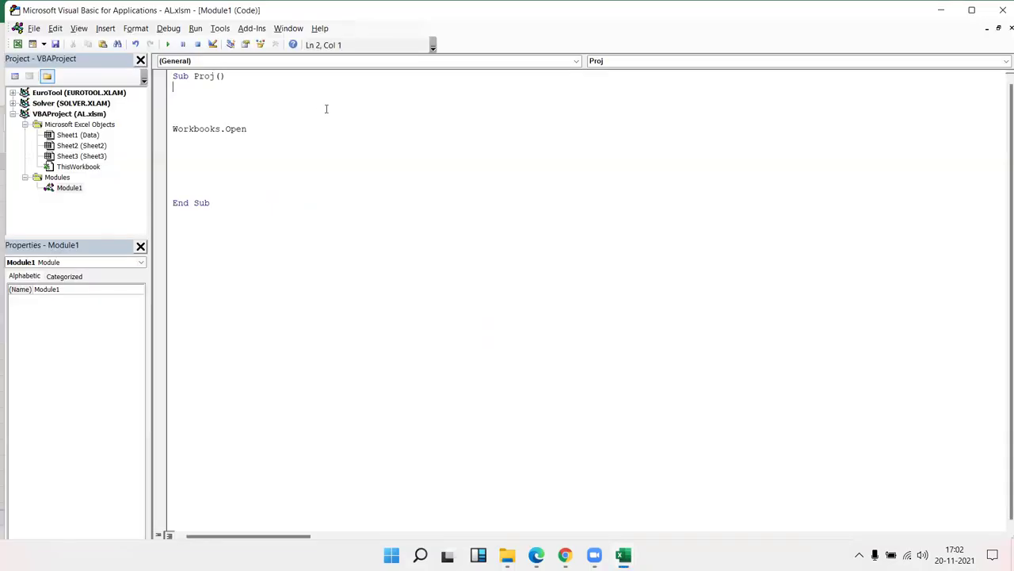
Make Workbooks.Open open "E:\2021\9\DT\1.xlsx".
click(306, 126)
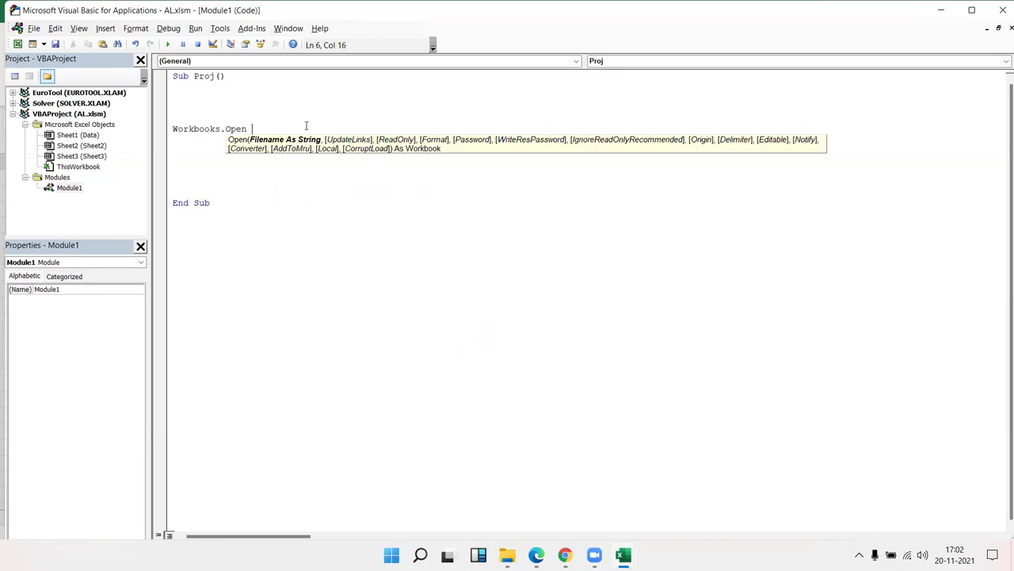
text(")
text(E:\2021\9\DT)
text(\1.x)
text(ls)
key(Return)
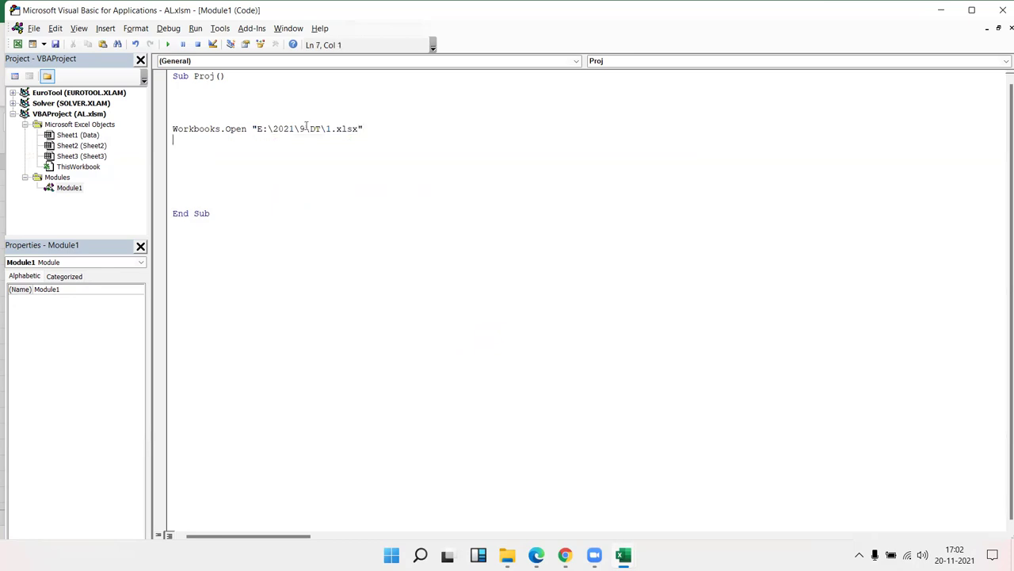
key(Up)
key(Up)
key(Up)
key(Down)
key(Down)
key(Down)
key(Return)
key(Return)
Declare the variable w As Worksheets at the top of Proj.
key(Up)
key(Up)
key(Up)
key(Up)
key(Up)
text(m )
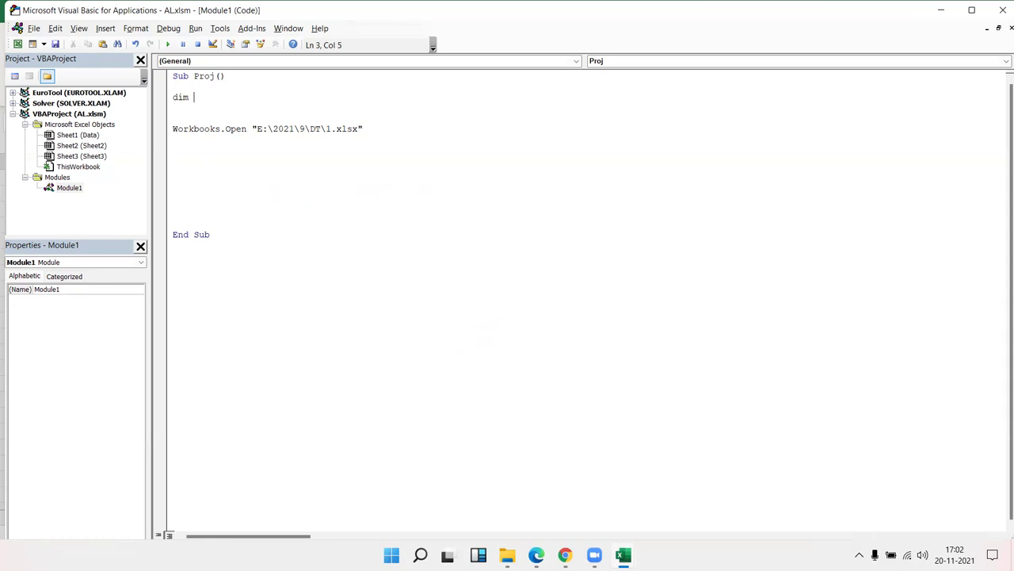
text(w as )
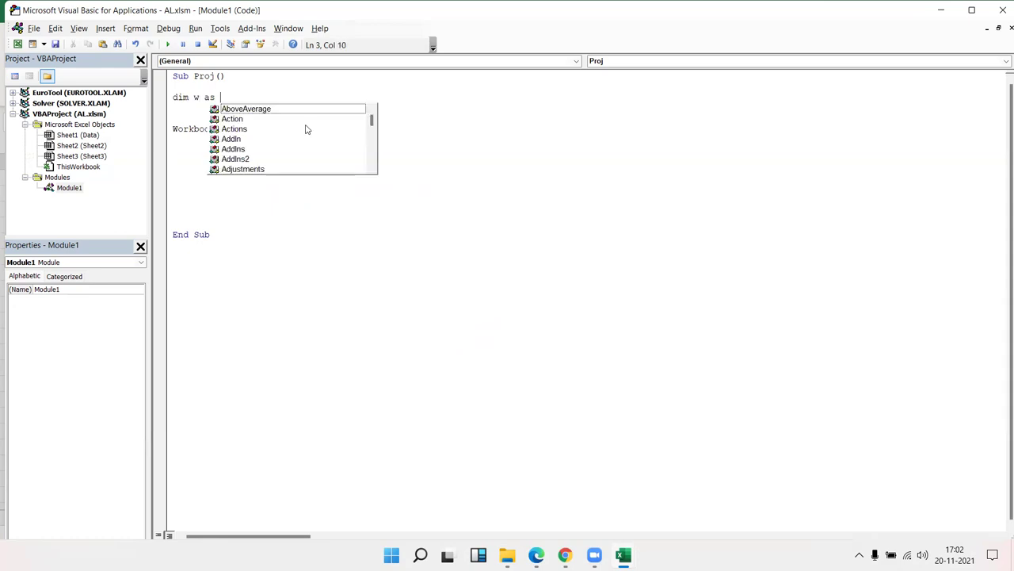
text(work)
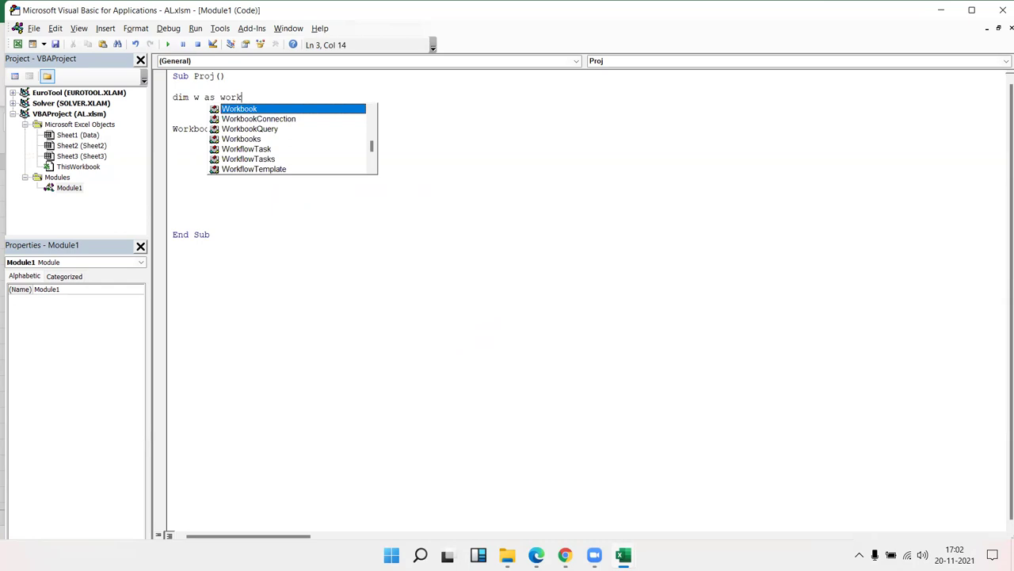
text(sh)
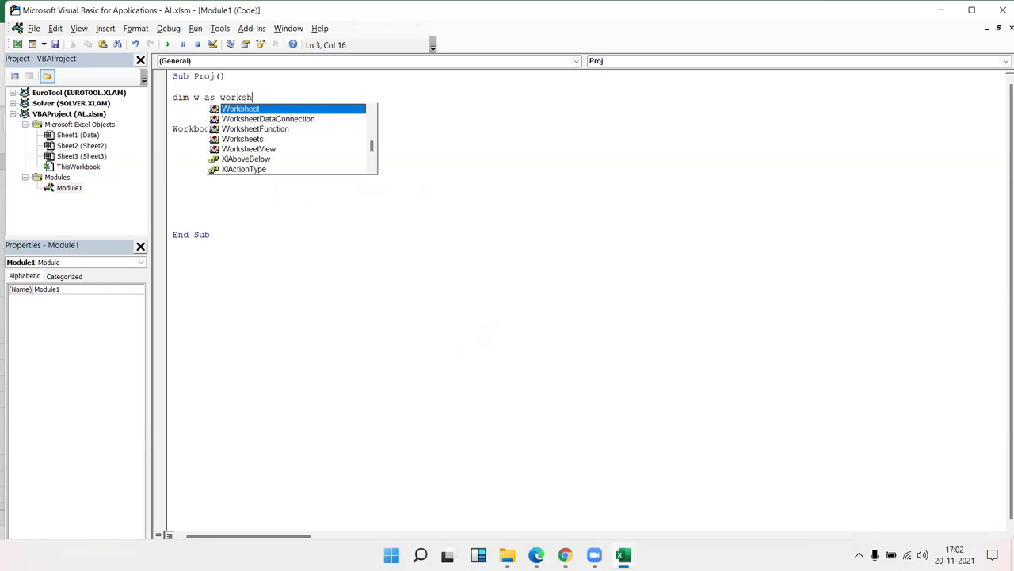
key(Down)
key(Down)
key(Down)
key(Tab)
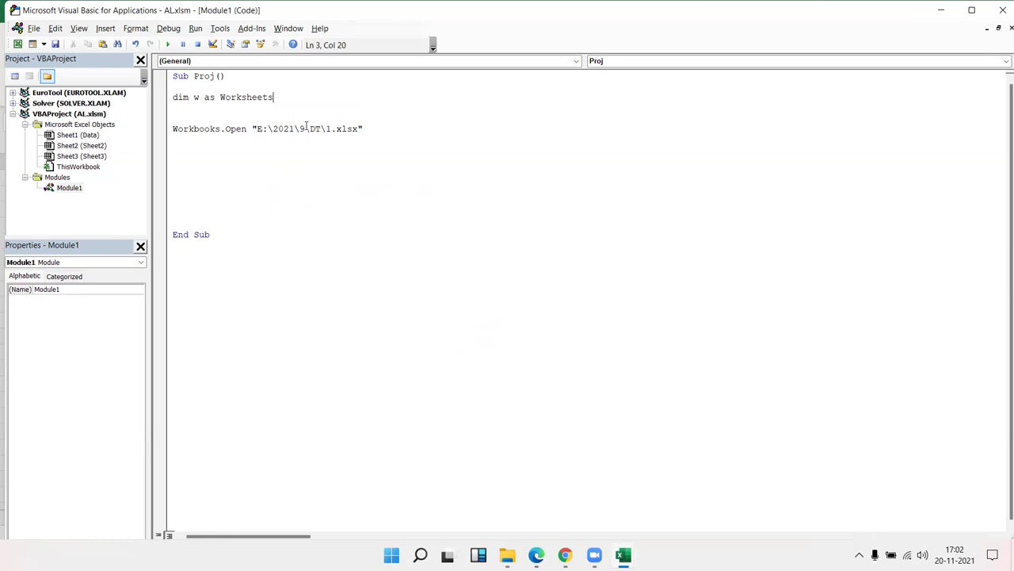
key(Return)
Start a 'for w' loop below the workbook-open line.
key(Down)
key(Down)
key(Down)
key(Return)
text(for )
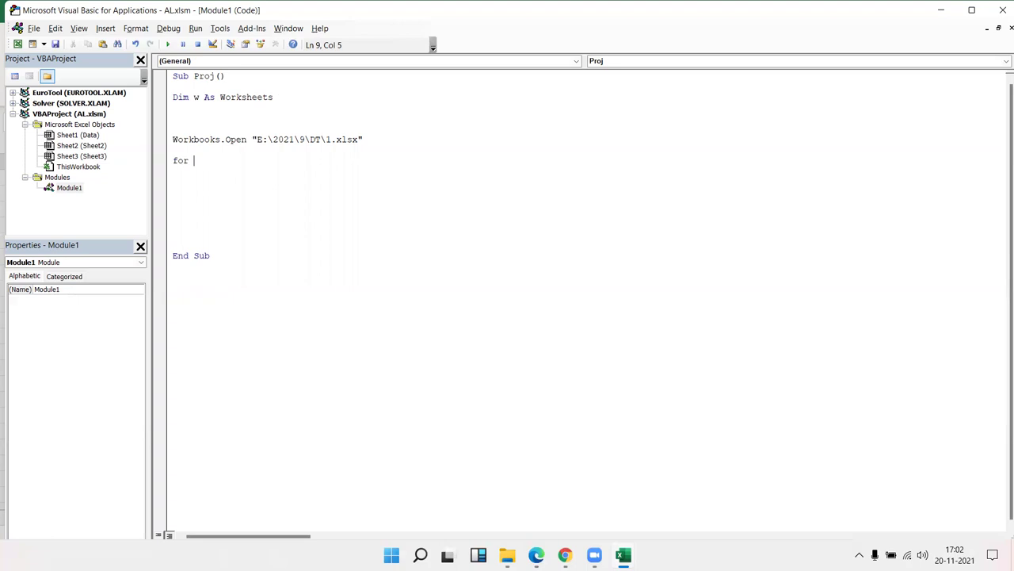
text(w)
Type For Each w In Workbooks("1.xlsx") on line 9, correcting the typos along the way.
key(BackSpace)
text(each w )
text(in )
text(ac)
text(t)
key(BackSpace)
key(BackSpace)
key(BackSpace)
text(workboos)
key(BackSpace)
text(ks()
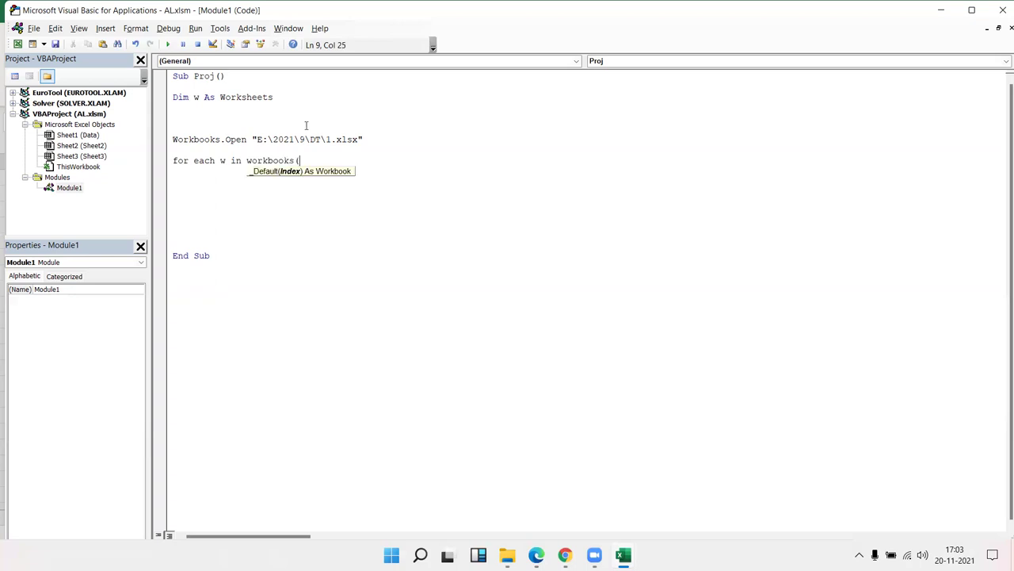
text("1.x;1)
key(BackSpace)
key(BackSpace)
text(lsx:).wo)
Replace the stray colon with a quote and finish the line with .Worksheets.
click(343, 161)
key(BackSpace)
text(")
key(End)
key(BackSpace)
key(BackSpace)
key(BackSpace)
text(.wo)
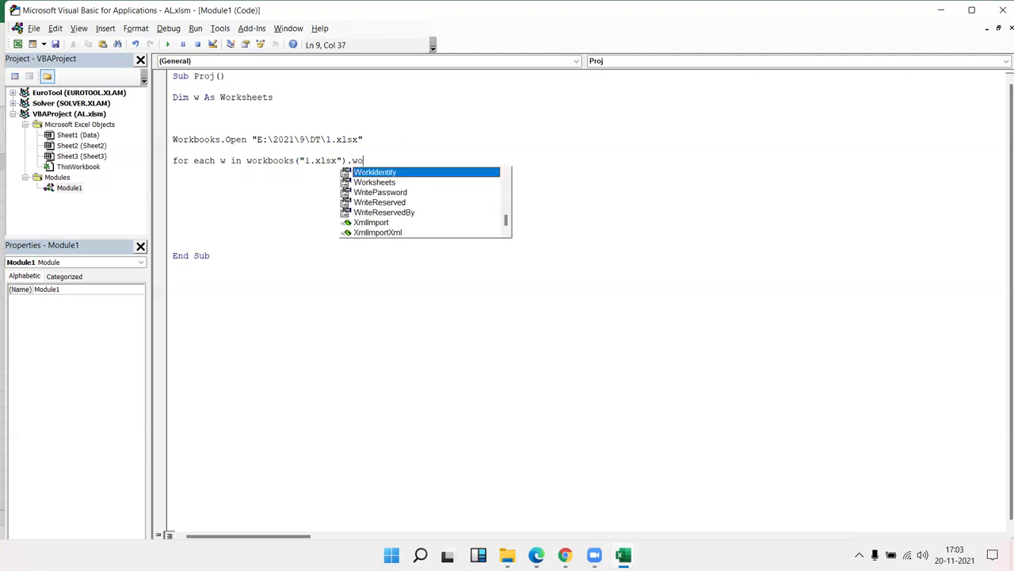
key(Down)
key(Up)
key(Down)
Add blank lines inside the loop and begin a w.ac statement on line 11.
key(Tab)
key(Down)
key(Return)
key(Up)
key(Down)
key(Up)
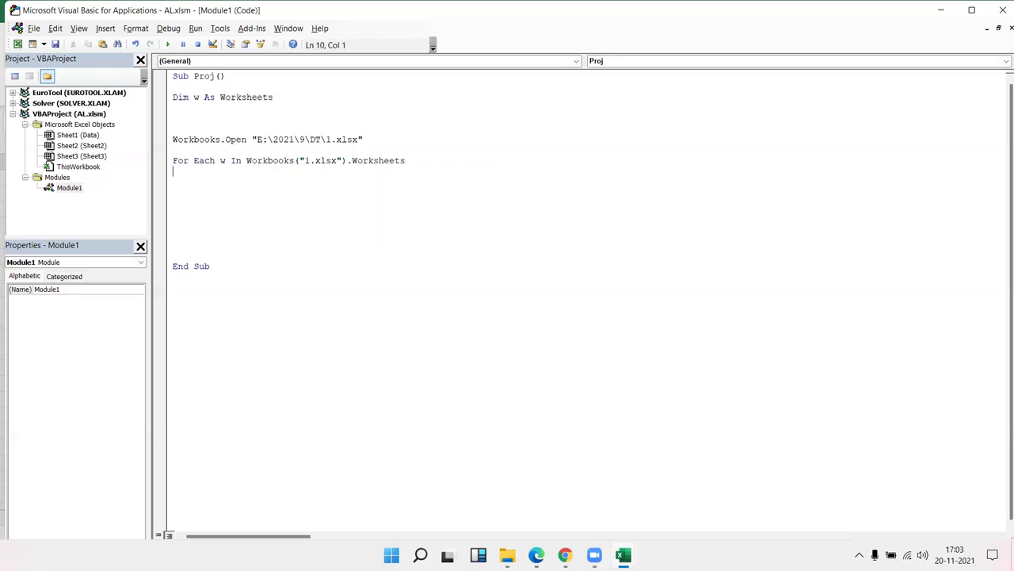
key(Down)
text(w.ac)
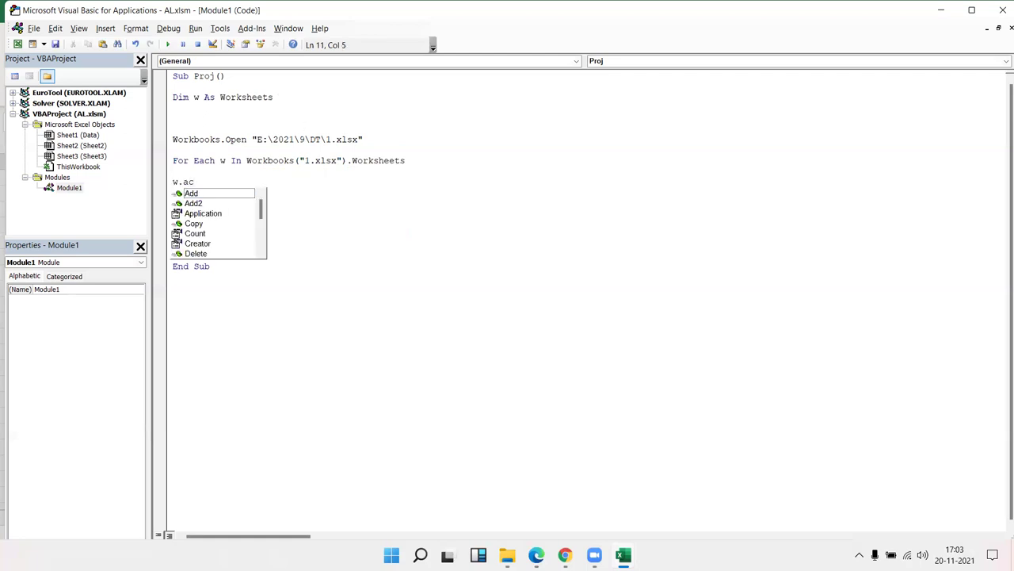
Write w.Select as the first statement inside the loop.
key(BackSpace)
key(BackSpace)
text(se)
key(Tab)
key(Return)
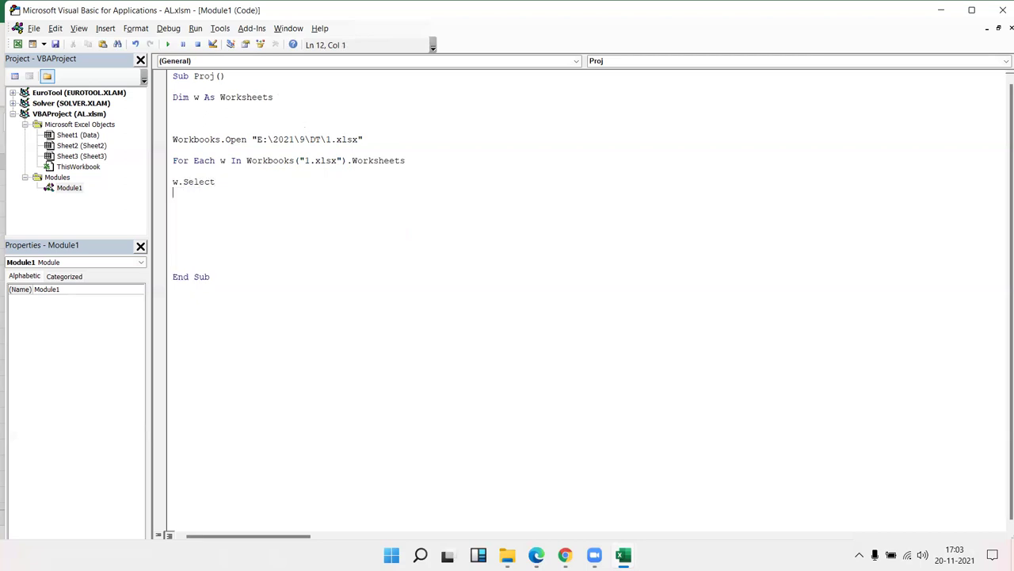
Add Range("A1").CurrentRegion.Copy on the next line.
text(range)
text(("A1)
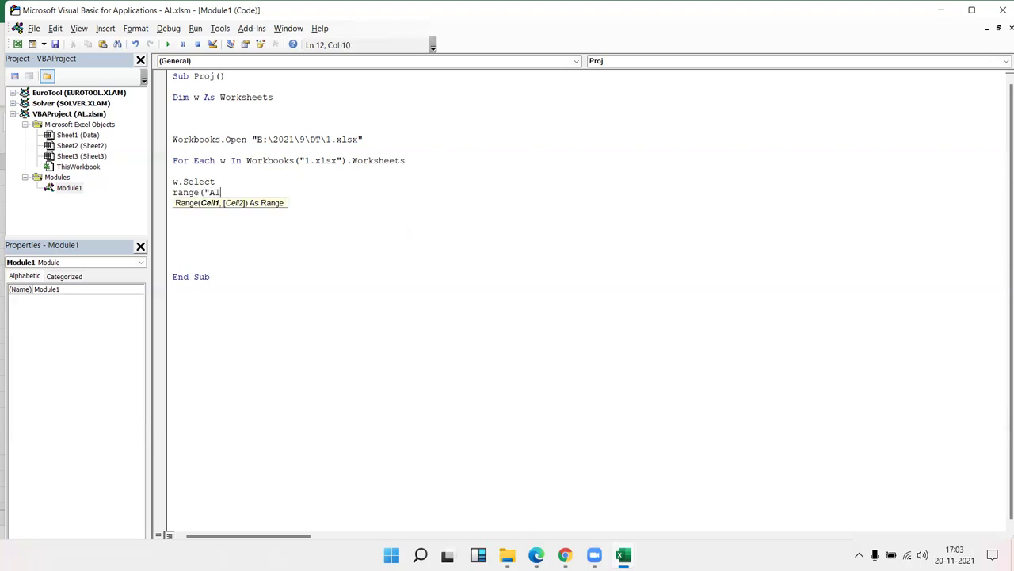
text(").cu)
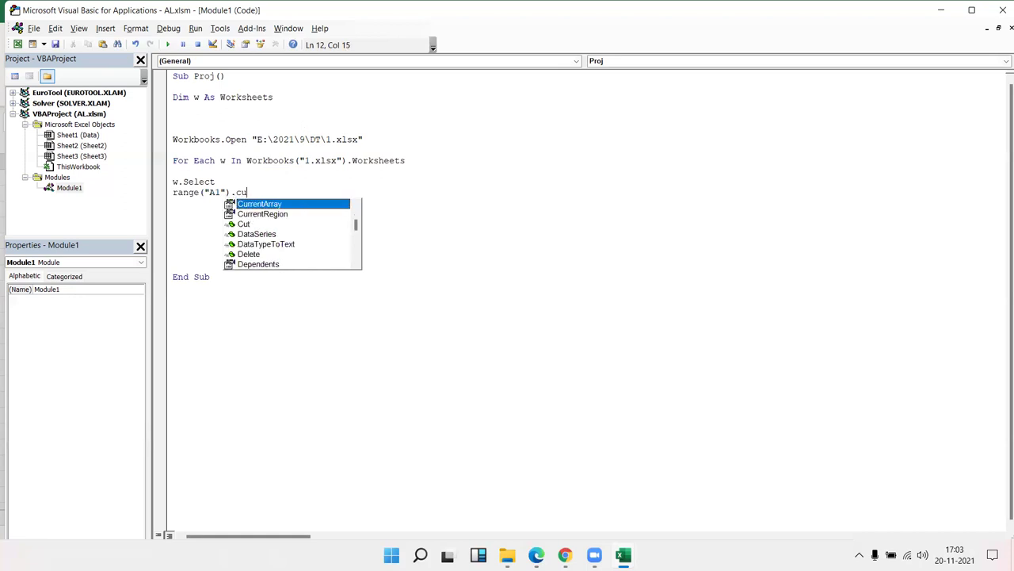
key(Down)
key(Tab)
text(.)
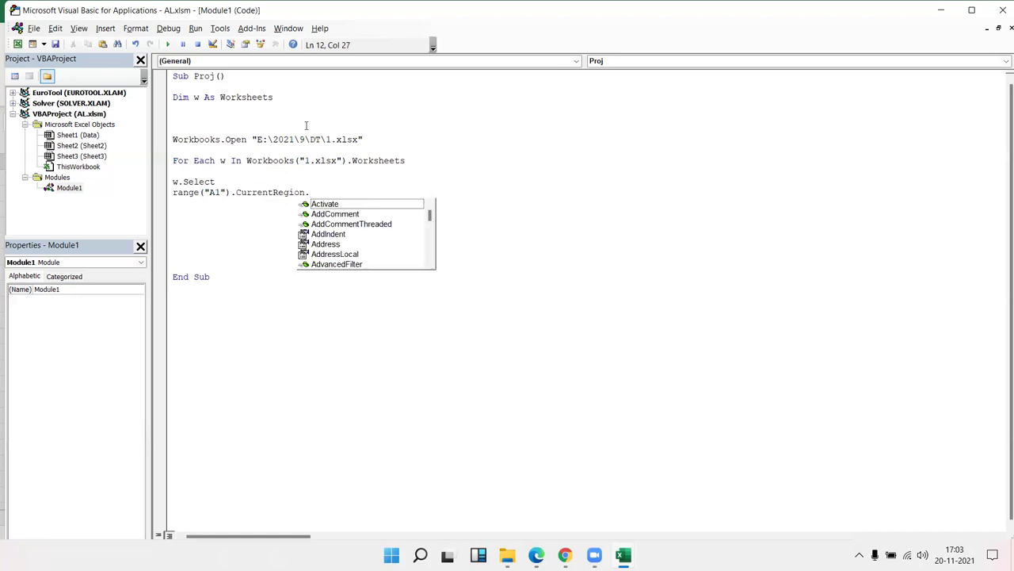
text(cop)
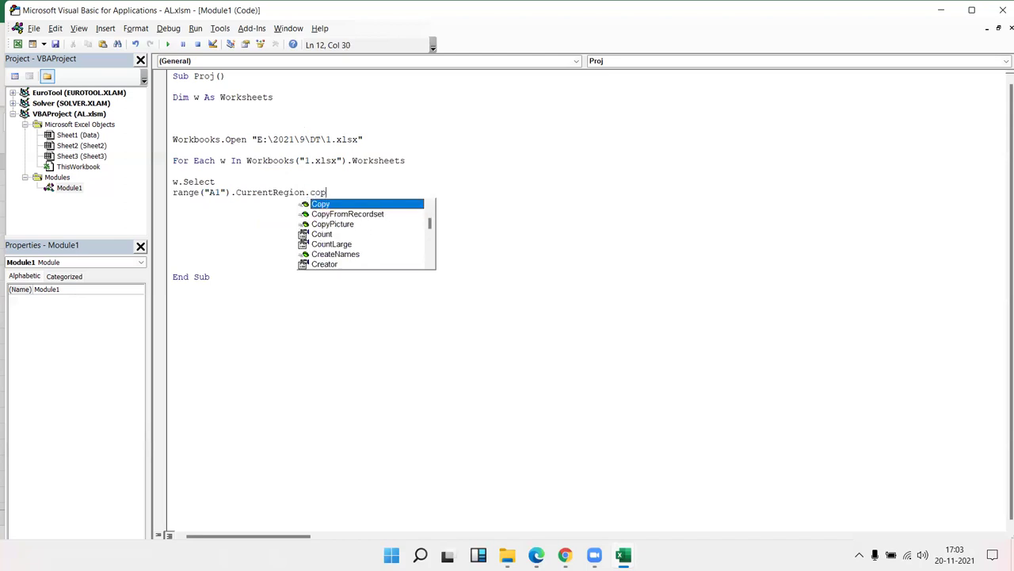
key(Tab)
key(Return)
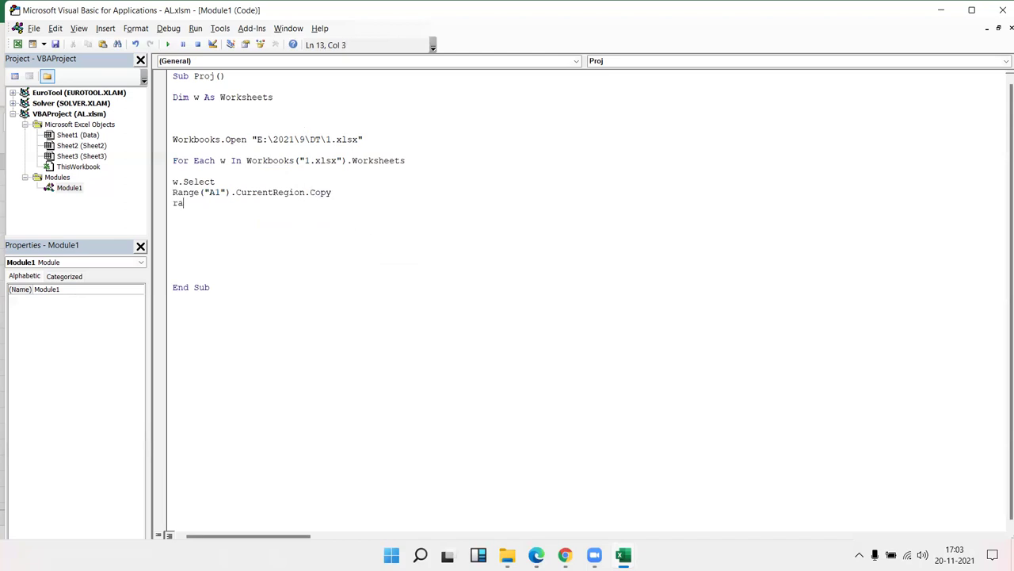
Begin a Workbooks( reference on the next line, then start removing the mistaken 'Data' name.
text(range)
text(()
key(BackSpace)
key(BackSpace)
key(BackSpace)
key(BackSpace)
key(BackSpace)
key(BackSpace)
text(workbooks)
text(("Data)
key(alt+F11)
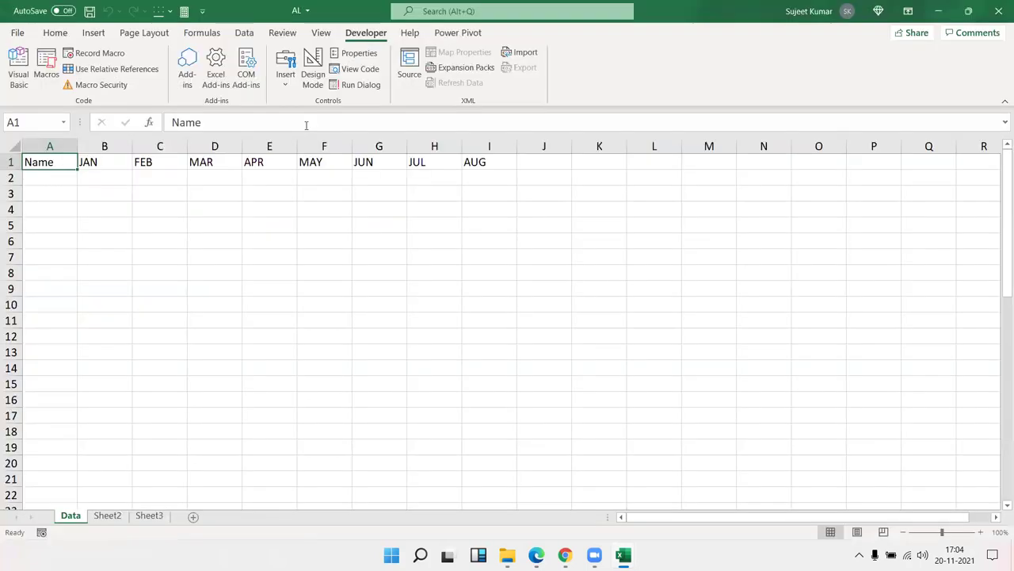
Add Workbooks("AL.xlsm").Activate, undoing the wrong SendFaxOverInternet autocompletion.
key(alt+F11)
key(BackSpace)
key(BackSpace)
key(BackSpace)
key(BackSpace)
text(AL.xls)
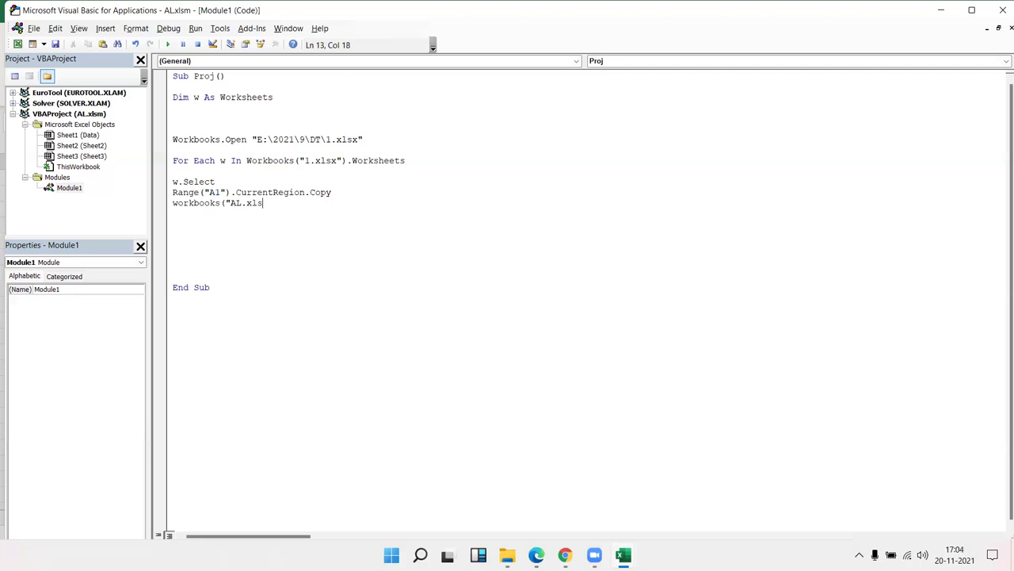
text(m").se)
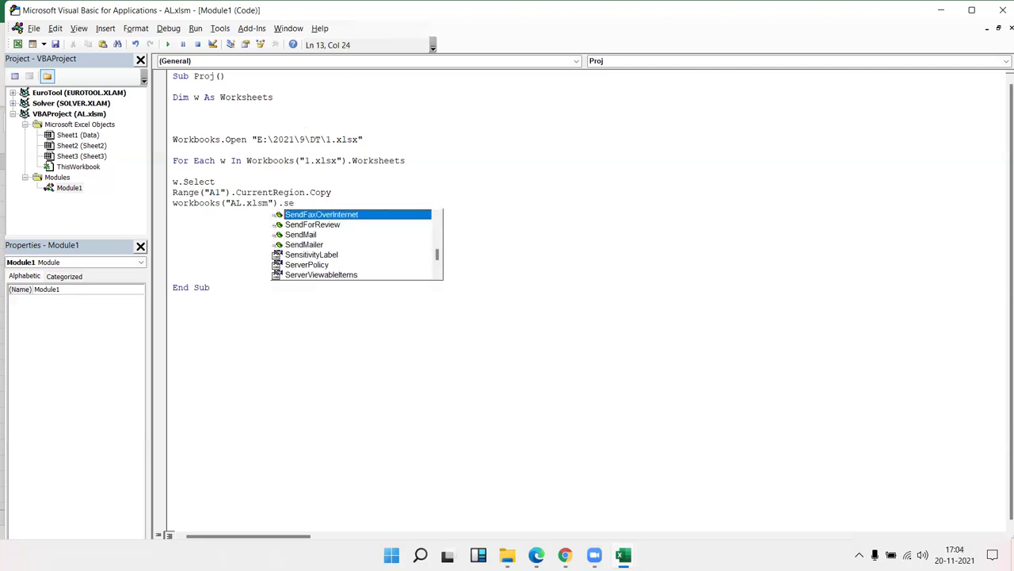
text(l)
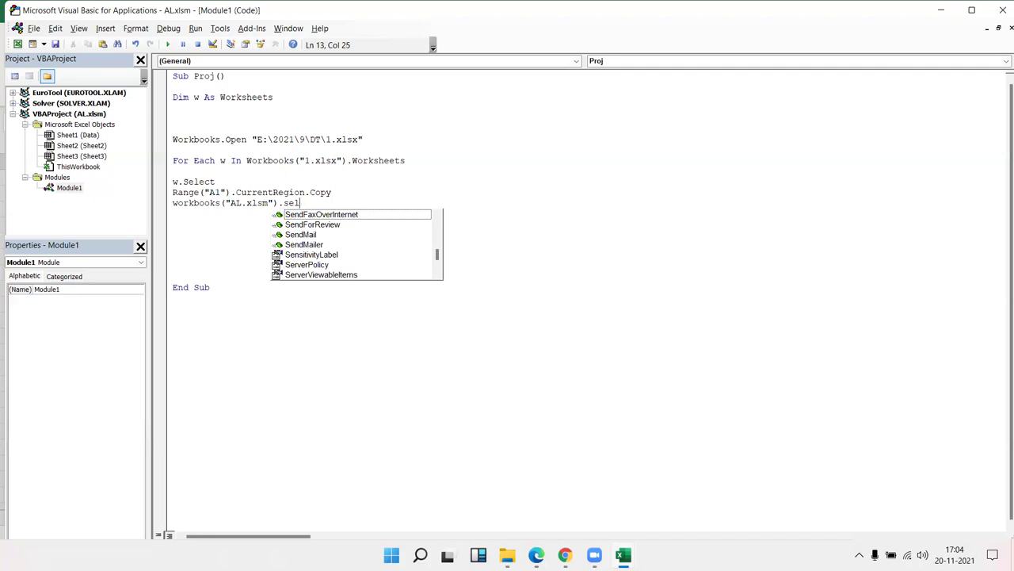
text(ect)
key(Tab)
key(Return)
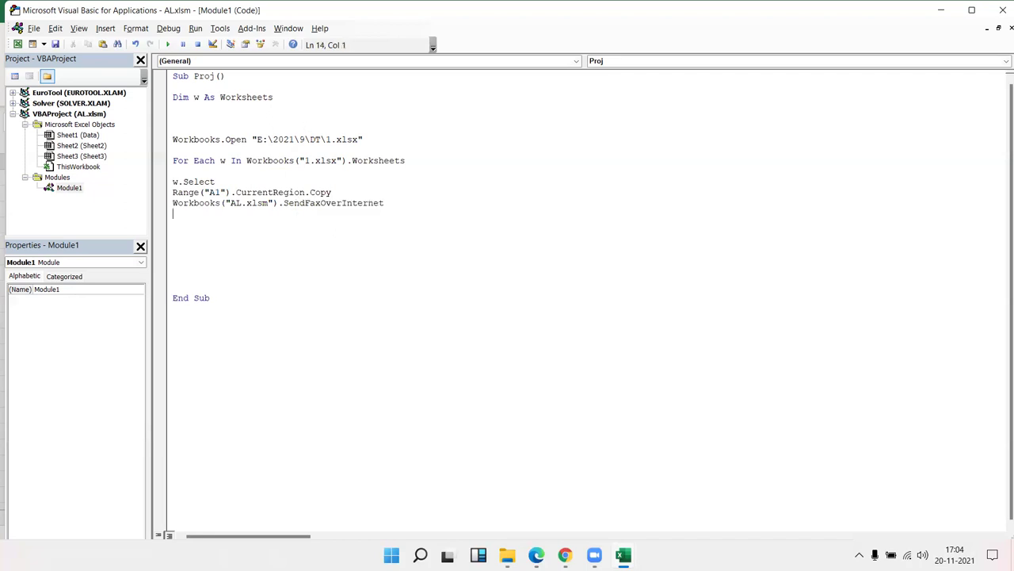
key(BackSpace)
key(BackSpace)
key(BackSpace)
key(BackSpace)
key(BackSpace)
key(BackSpace)
key(BackSpace)
key(BackSpace)
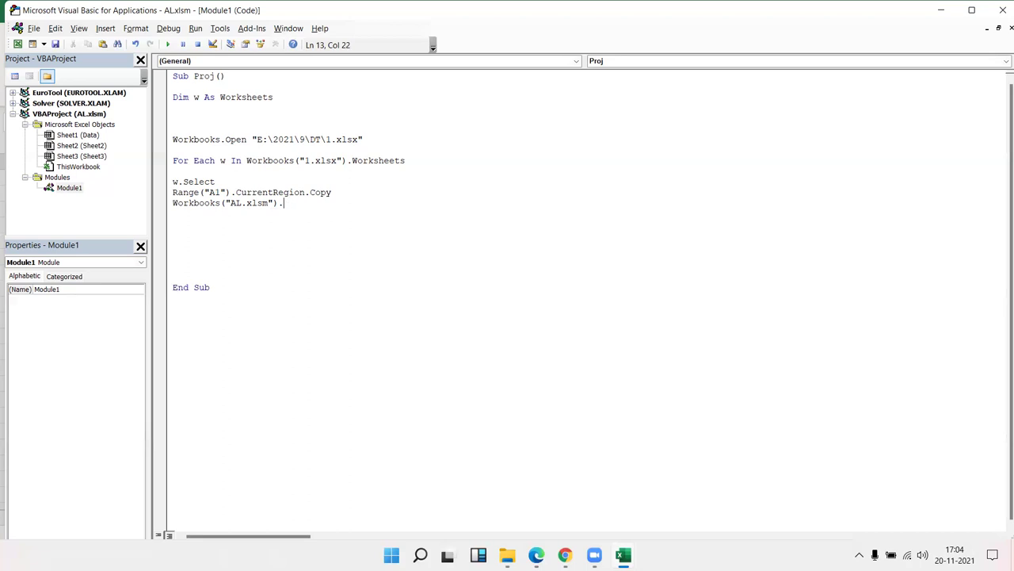
key(BackSpace)
key(BackSpace)
text().)
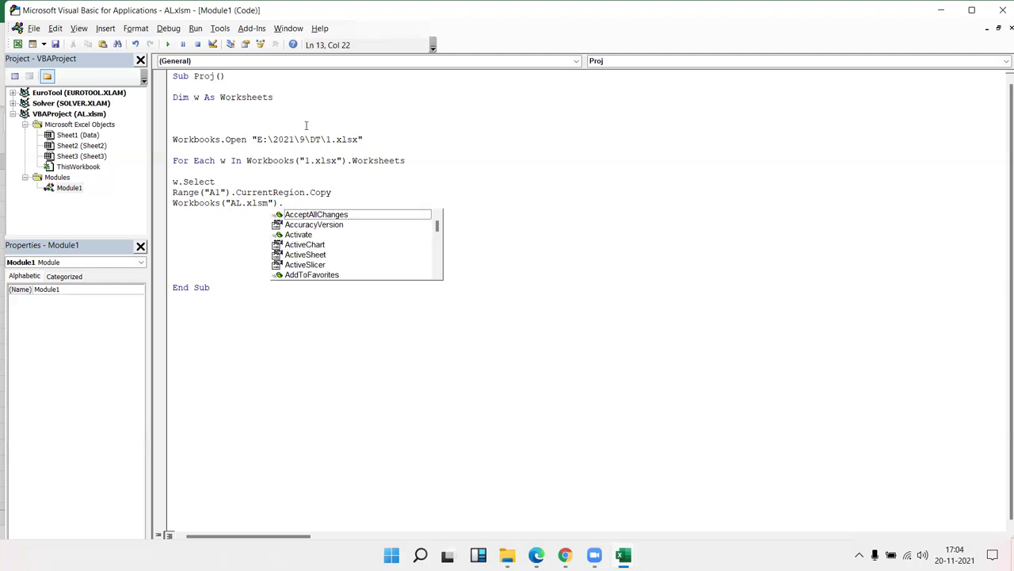
text(acti)
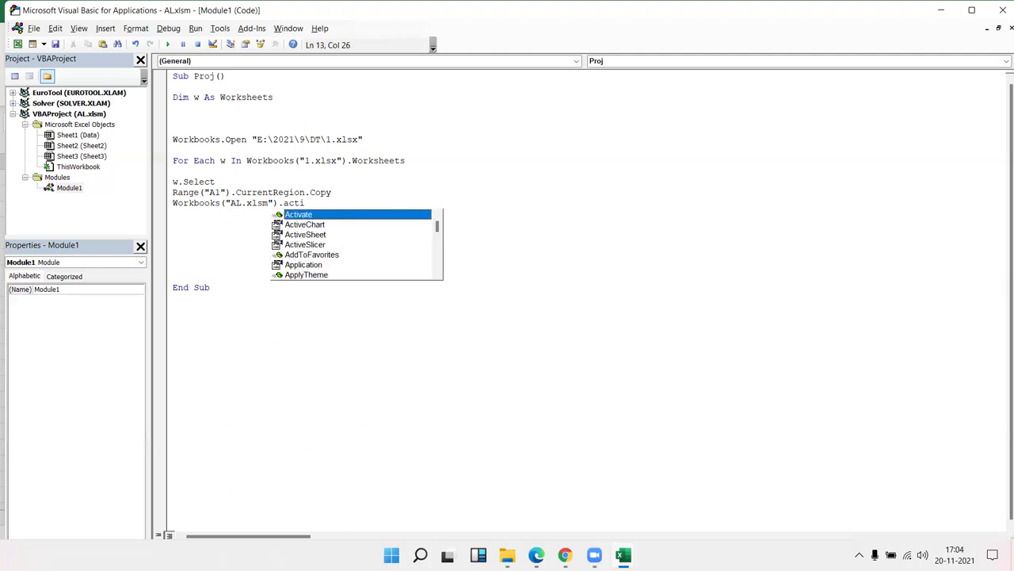
key(Tab)
Add Sheets("Data").Select and begin a Range("A65000").End(xlUp) statement.
key(Return)
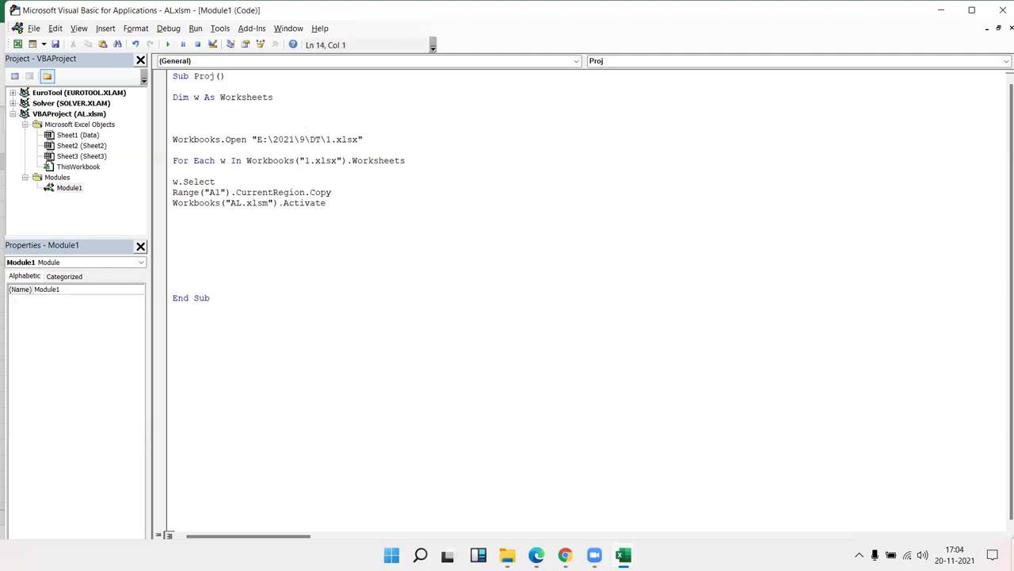
text(wo)
key(BackSpace)
key(BackSpace)
text(sheets("Data").select)
key(Return)
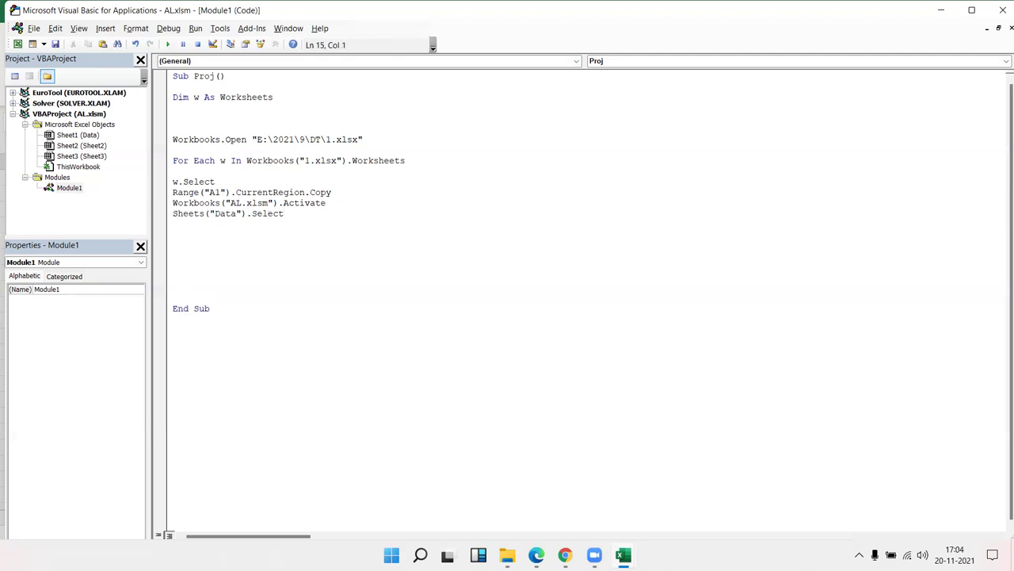
text(range)
text(("A65000"))
text(.)
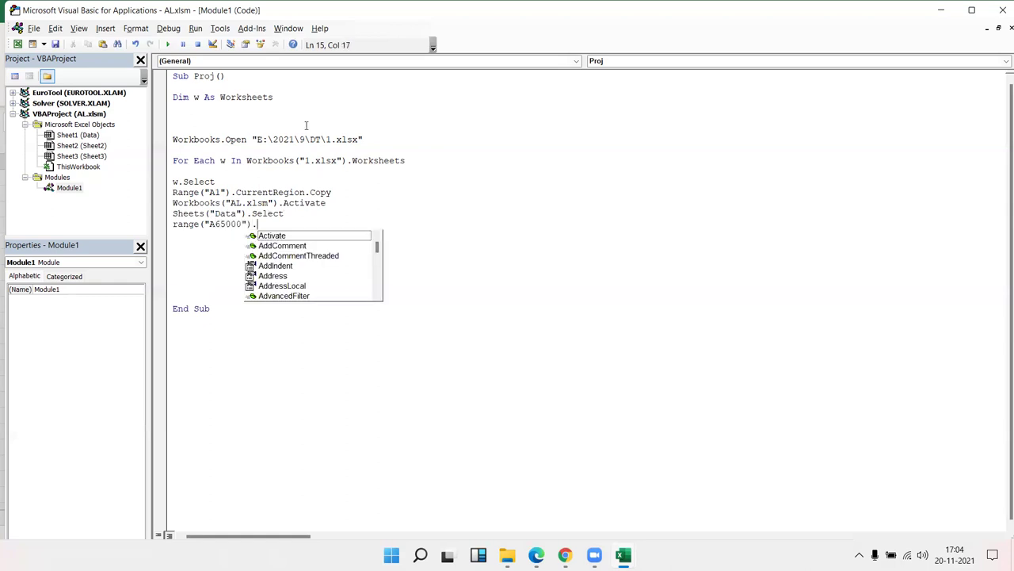
text(end(xlu)
Finish the paste line as Range("A65000").End(xlUp).Offset(1,0).PasteSpecial.
key(Tab)
text())
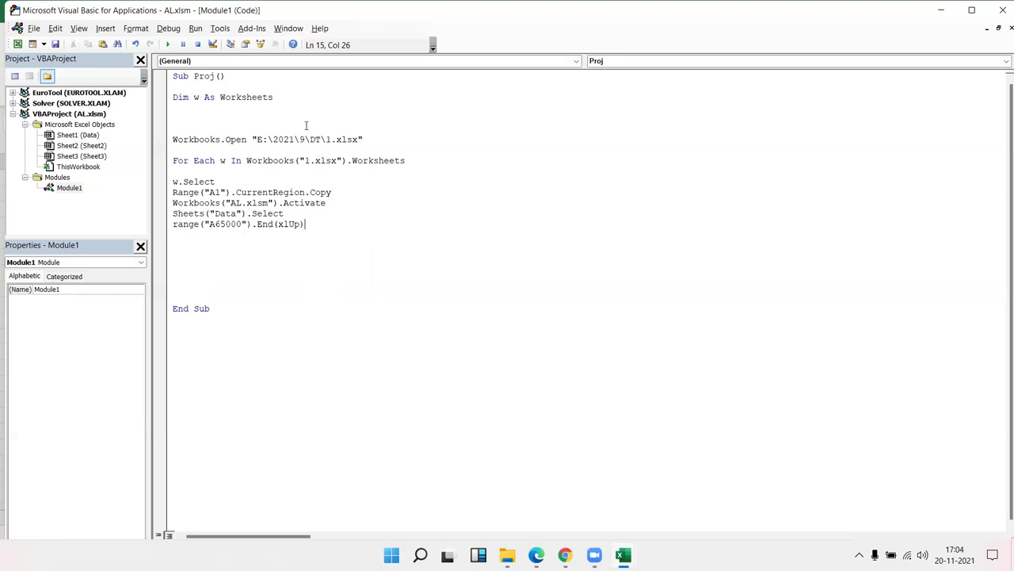
text(.o)
key(Tab)
text((1,0)
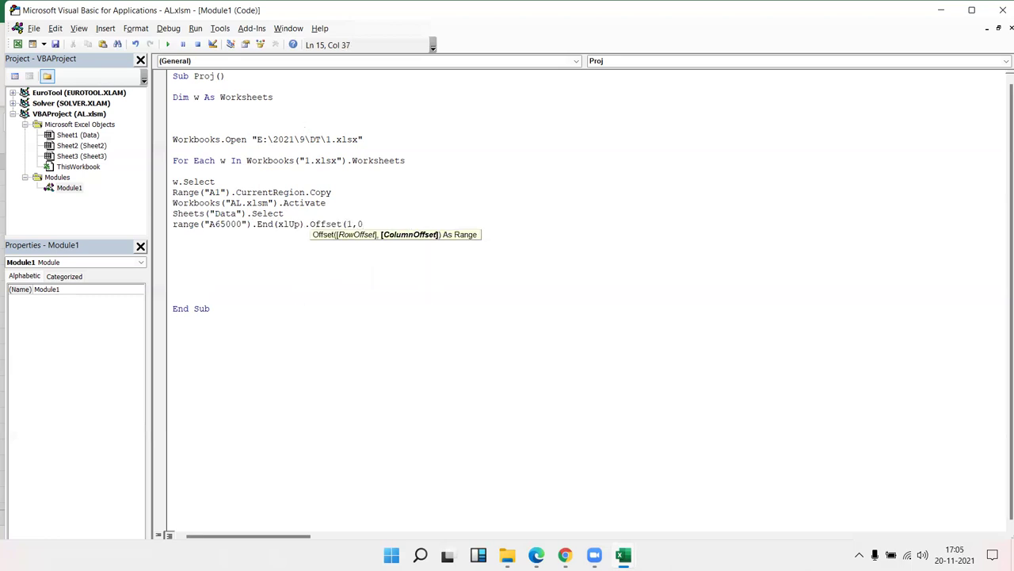
text().ps)
key(Down)
key(Down)
key(Down)
key(Return)
Add ActiveCell.EntireRow.Delete to remove the pasted header row.
text(activecell.en)
key(Down)
key(Down)
key(Tab)
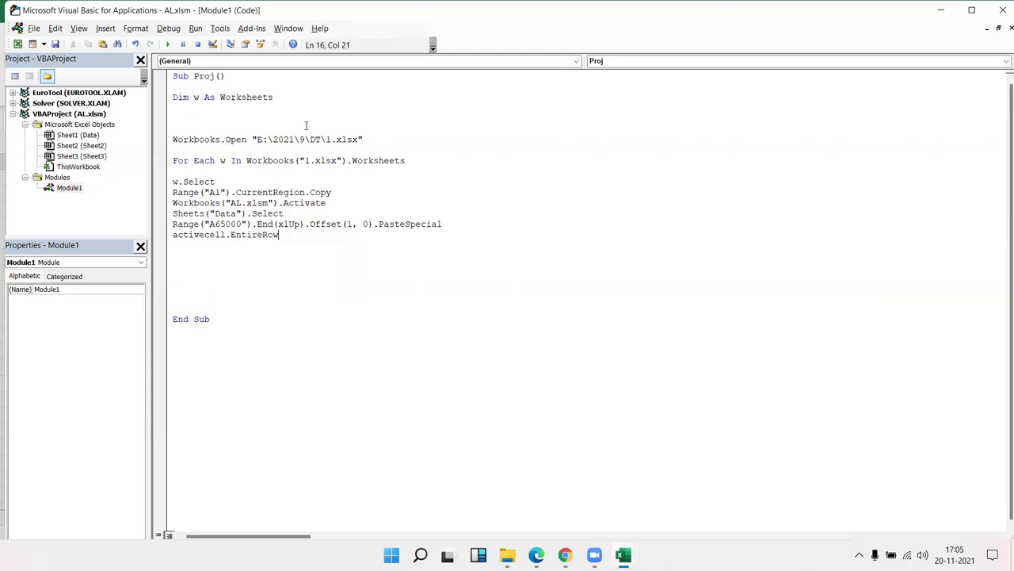
text(.de)
key(Return)
Add Workbooks("1.xlsx").Activate by reusing the existing workbook reference.
drag(246, 161, 348, 162)
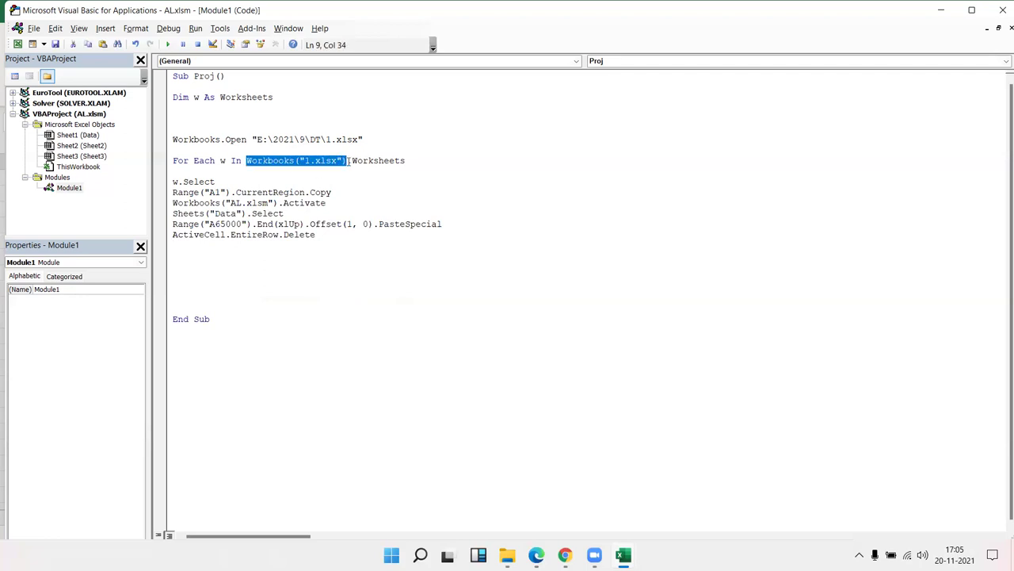
click(178, 173)
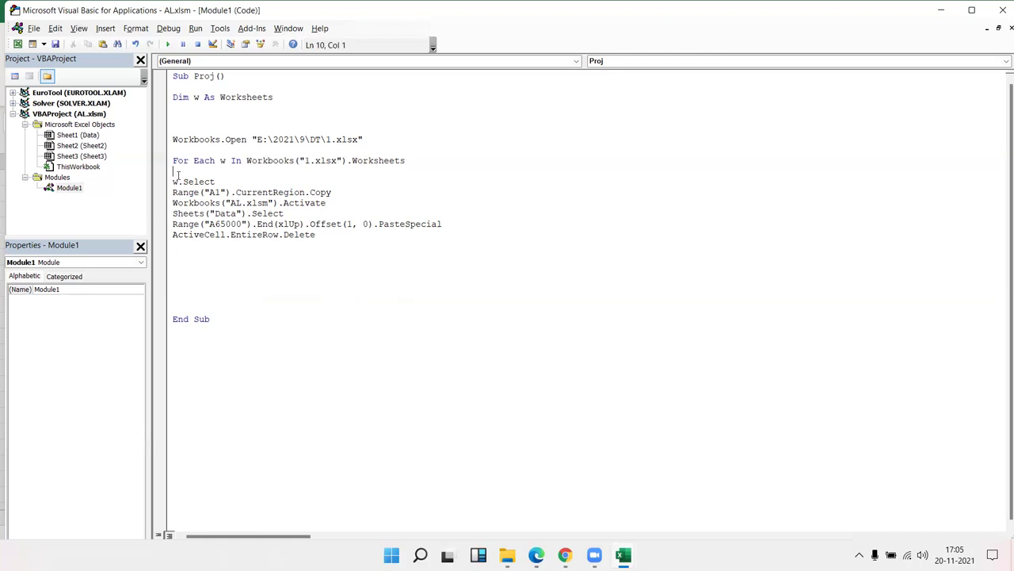
click(182, 245)
key(ctrl+v)
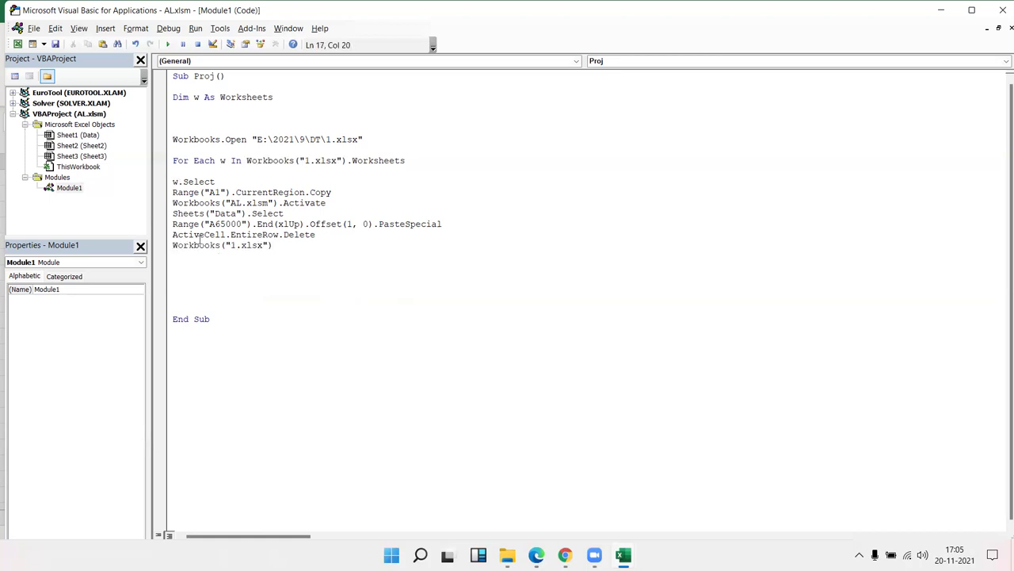
text(.acti)
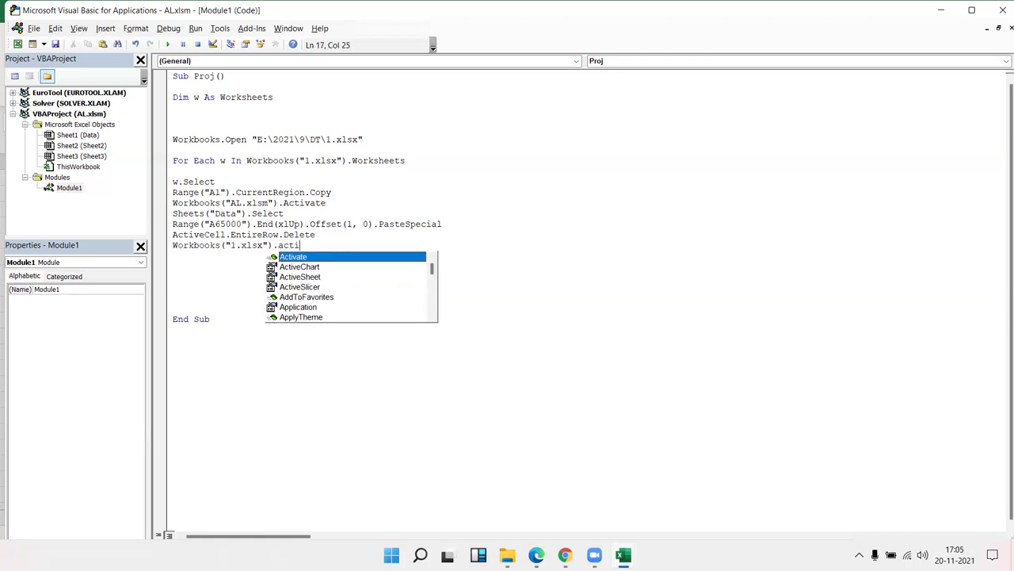
key(Tab)
key(Return)
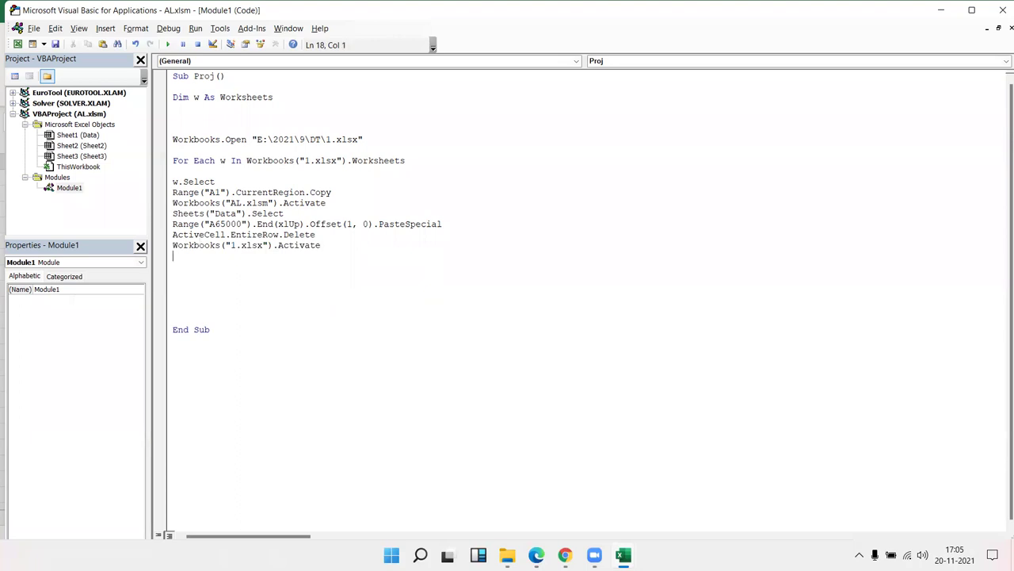
Close the loop with Next w and place the caret inside Sub Proj.
key(Return)
text(next)
text( w)
click(173, 256)
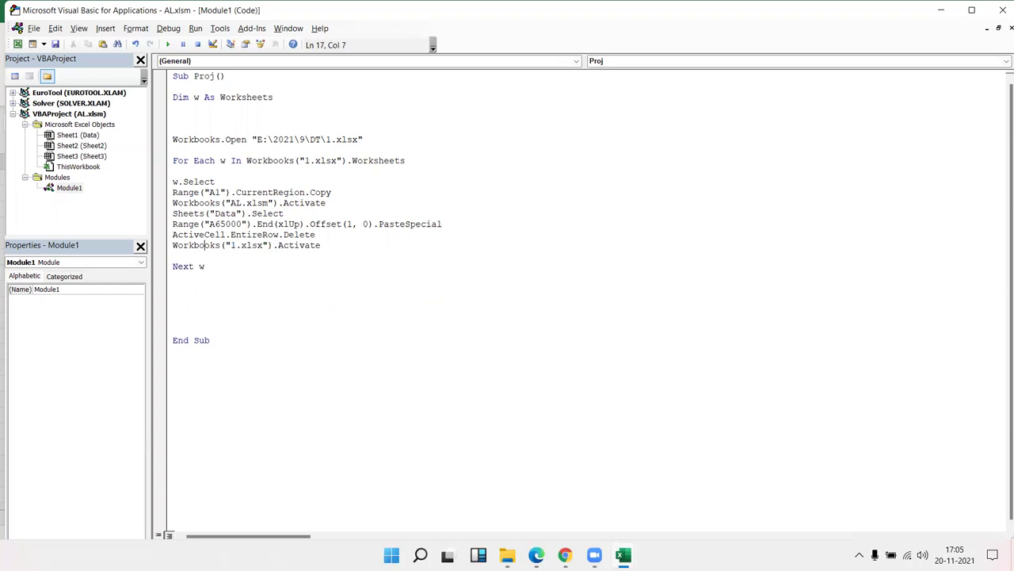
click(205, 76)
Tile the VBA editor on the left half and the AL workbook on the right.
click(971, 10)
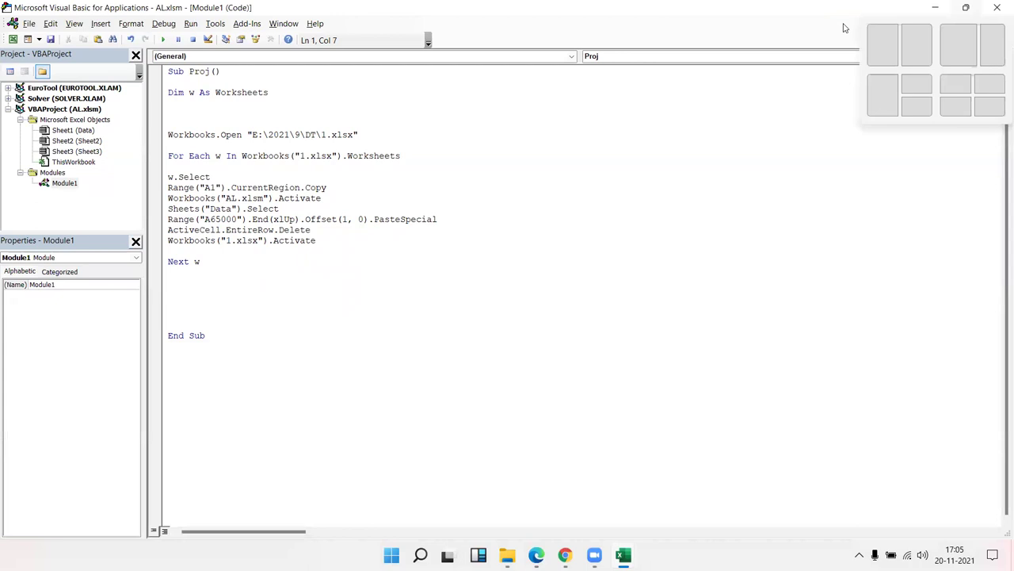
click(891, 43)
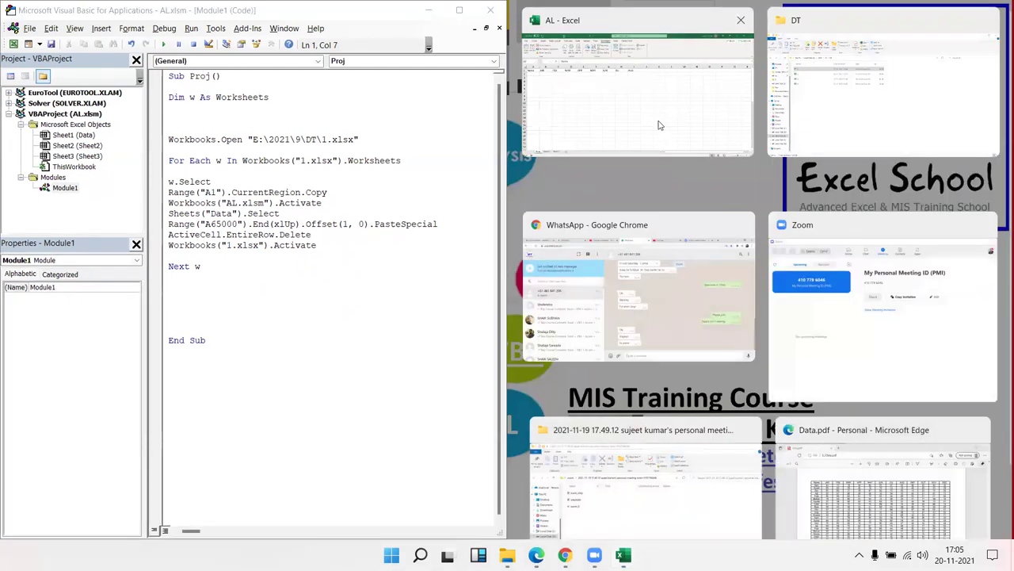
click(658, 125)
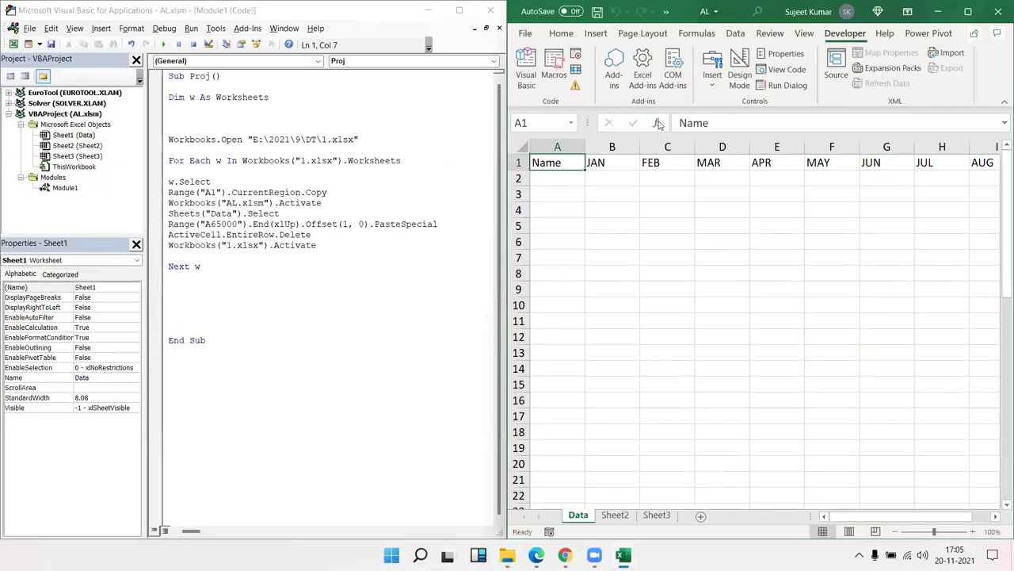
click(353, 190)
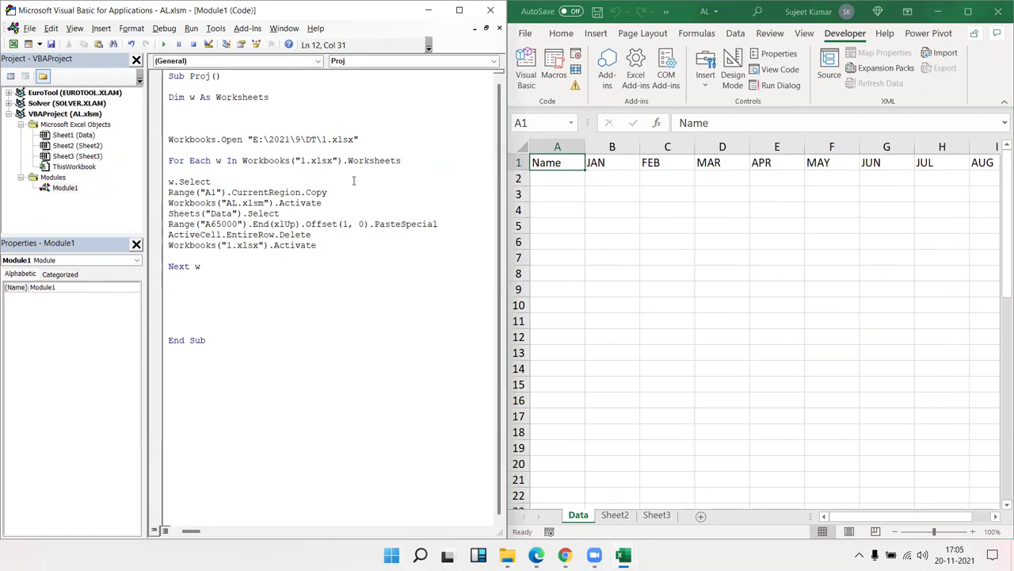
Step through the Proj macro with F8 until the Type mismatch error breaks into debugging.
key(F8)
key(F8)
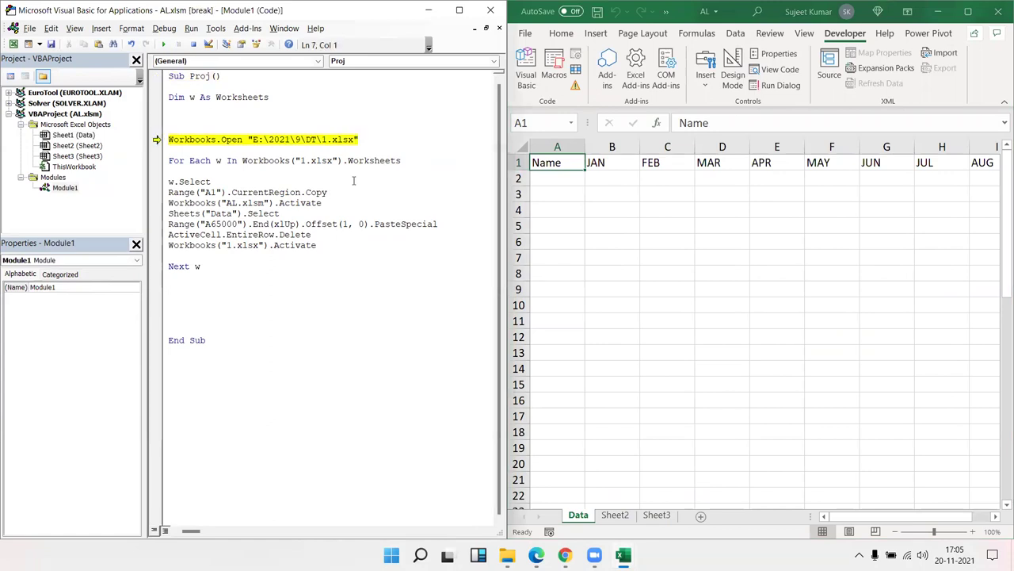
key(F8)
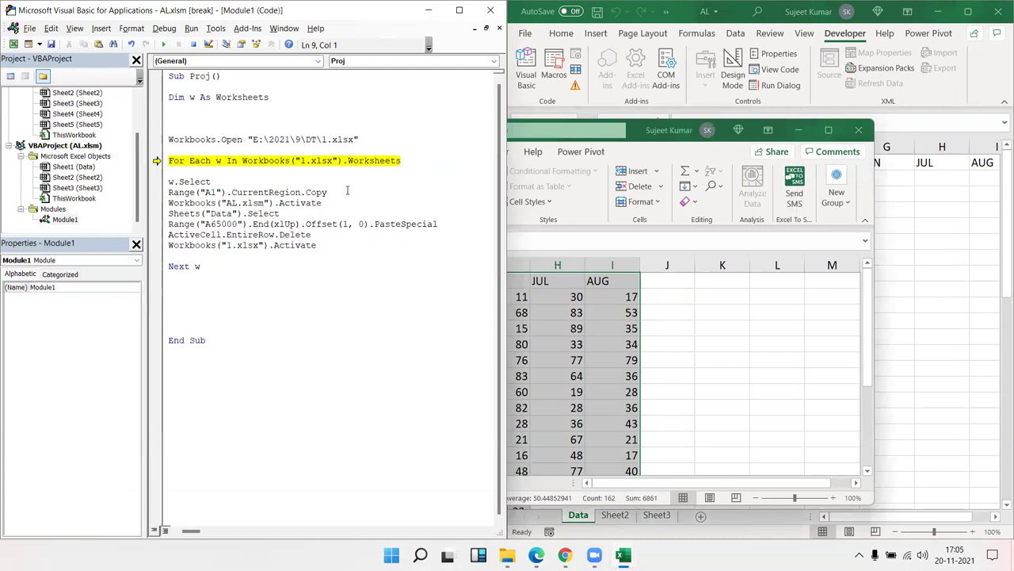
key(F8)
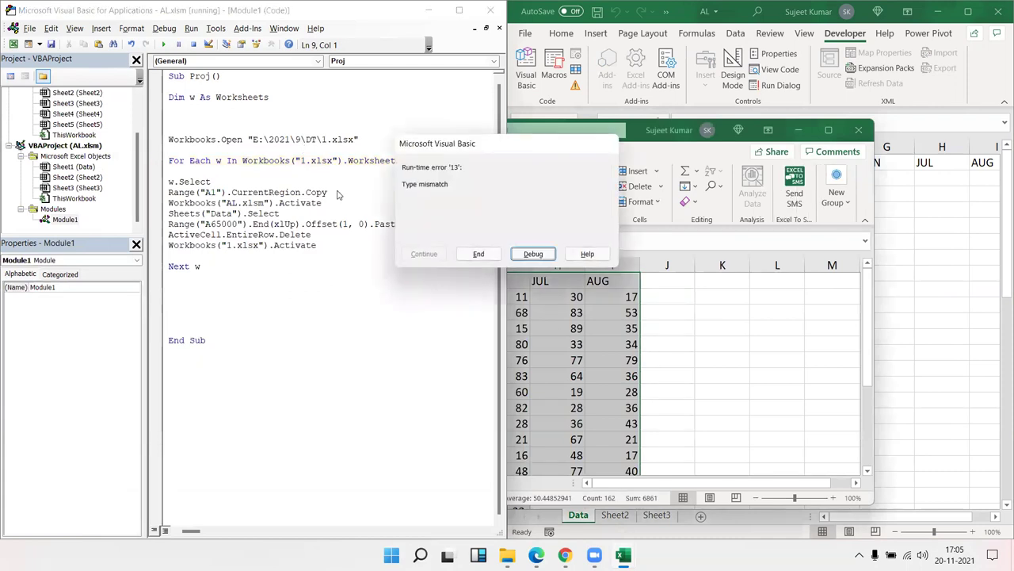
click(529, 253)
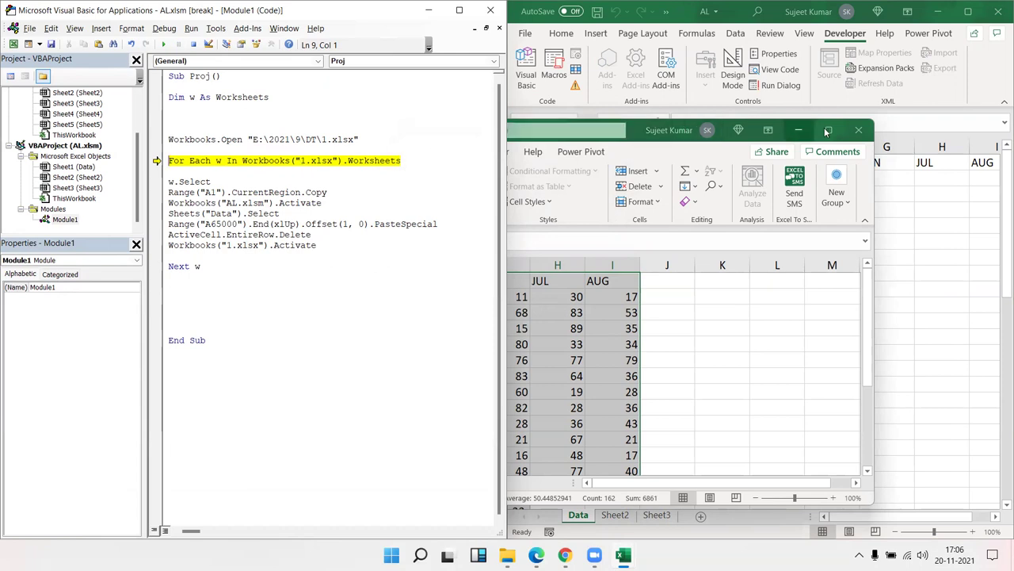
key(F8)
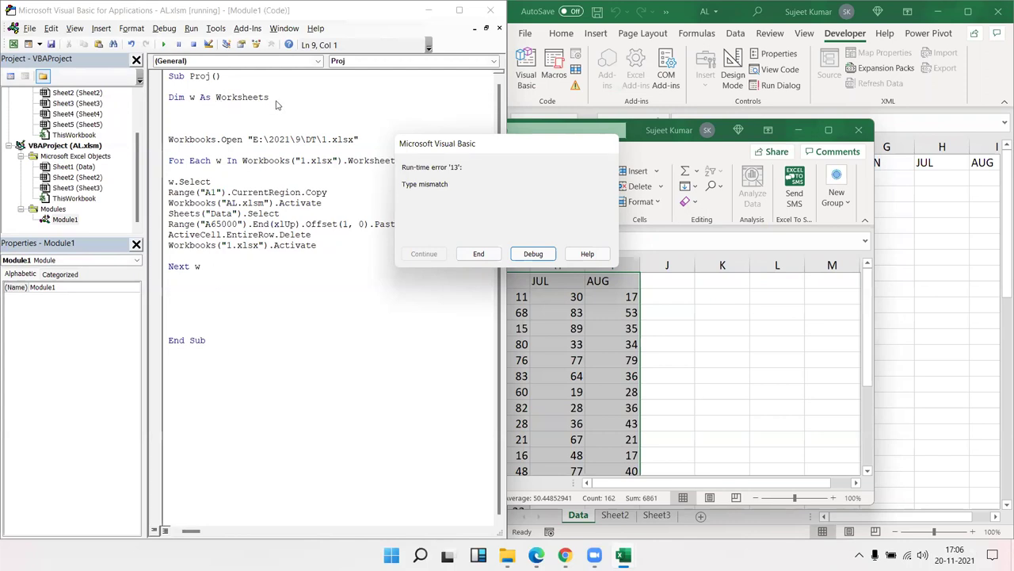
click(533, 253)
Rerun, end the macro at the error, and change the declaration to Dim w As Worksheet.
click(279, 97)
key(F5)
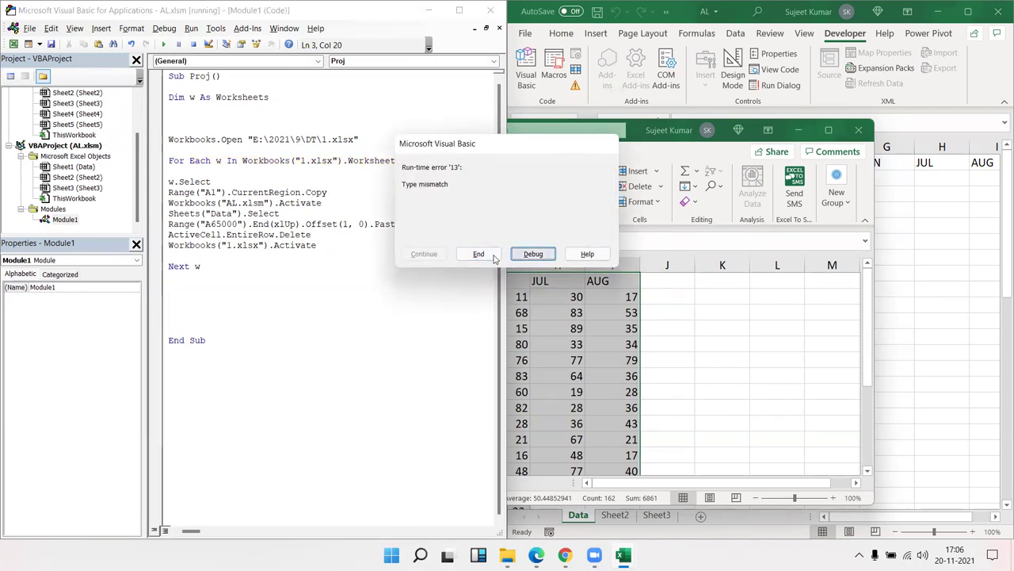
click(493, 257)
key(BackSpace)
Close the leftover 1.xlsx, then step the corrected macro into its sheet loop.
click(325, 203)
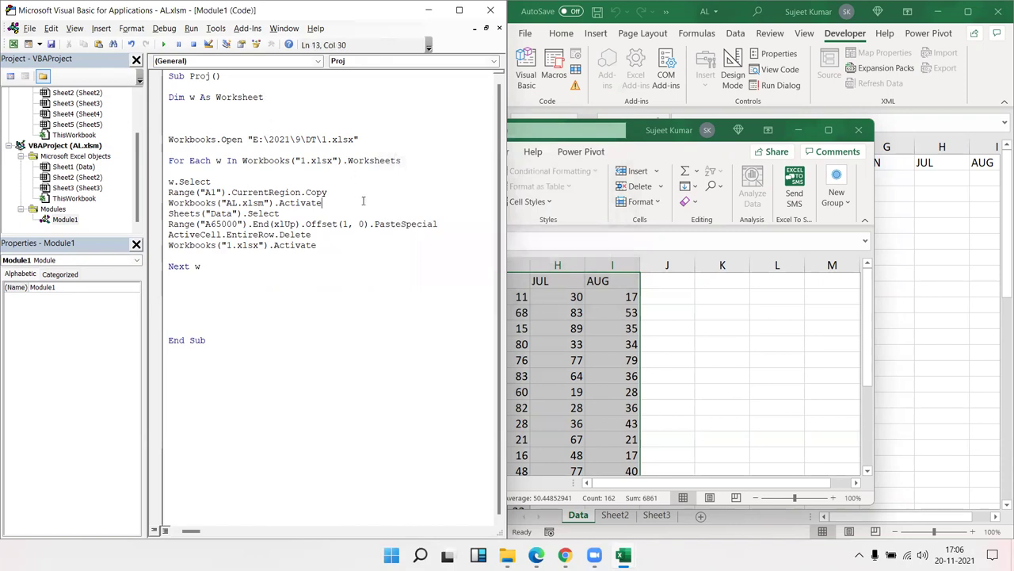
click(859, 129)
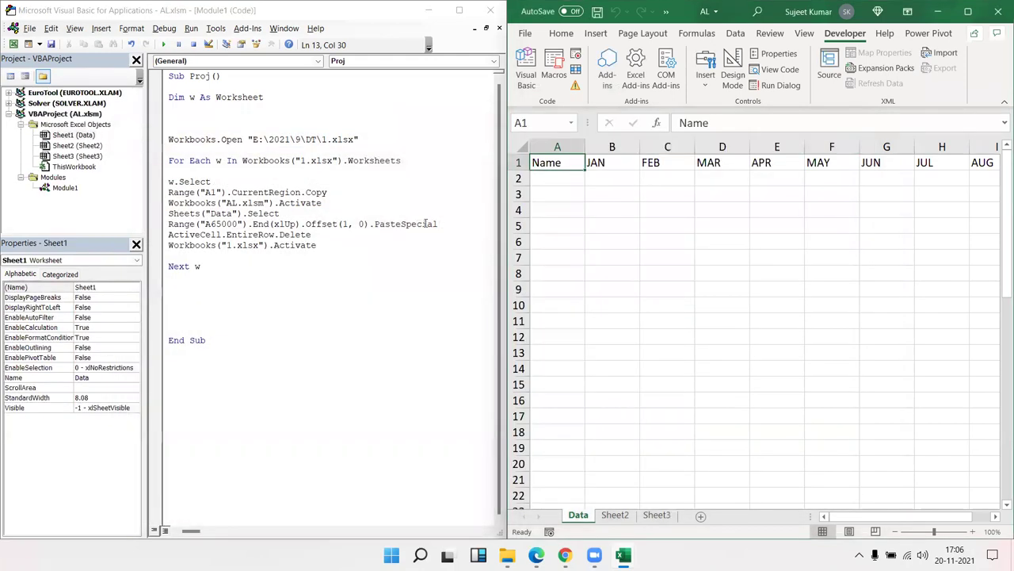
click(301, 179)
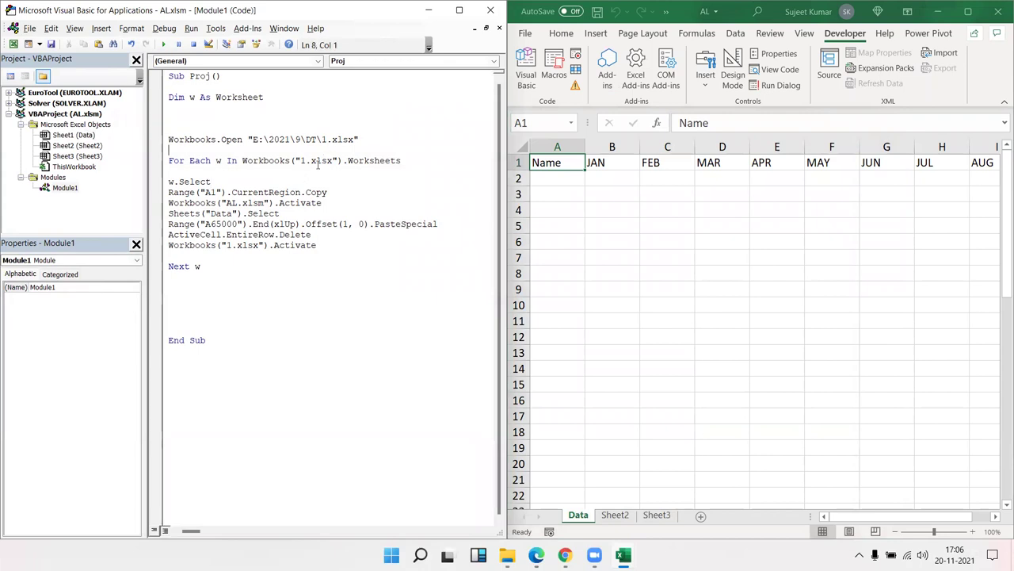
key(F8)
key(F8)
key(F8)
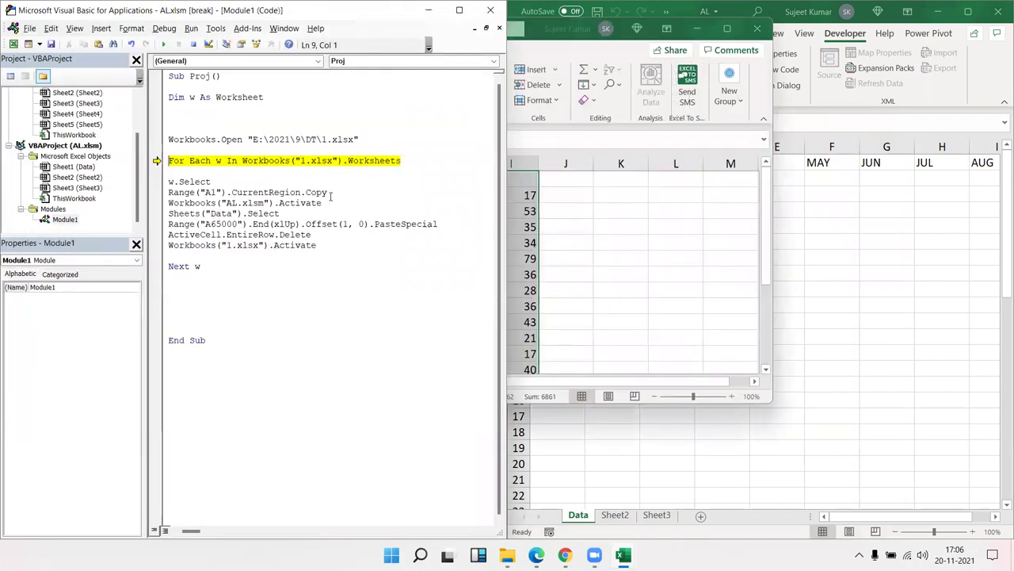
key(F8)
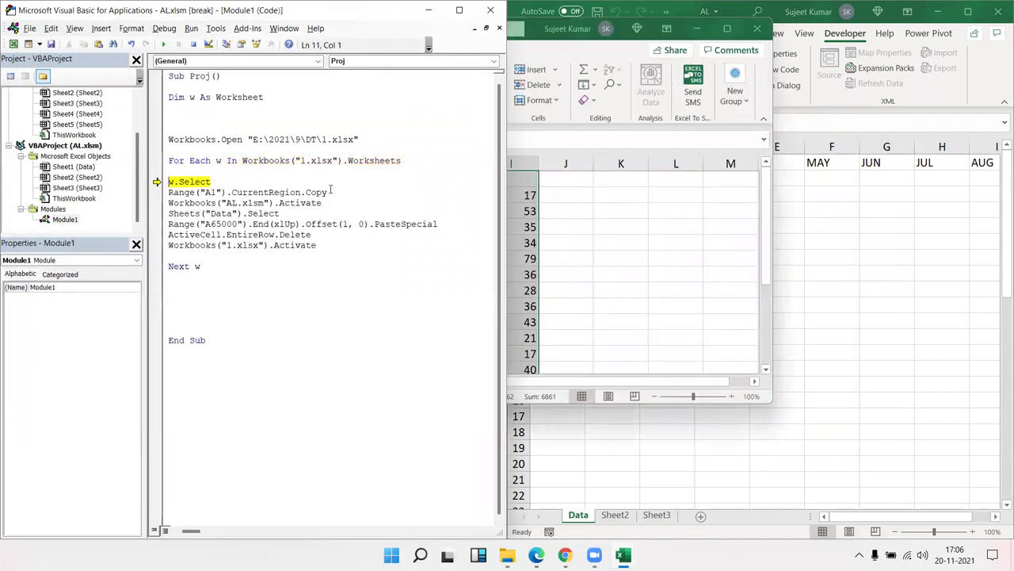
key(F8)
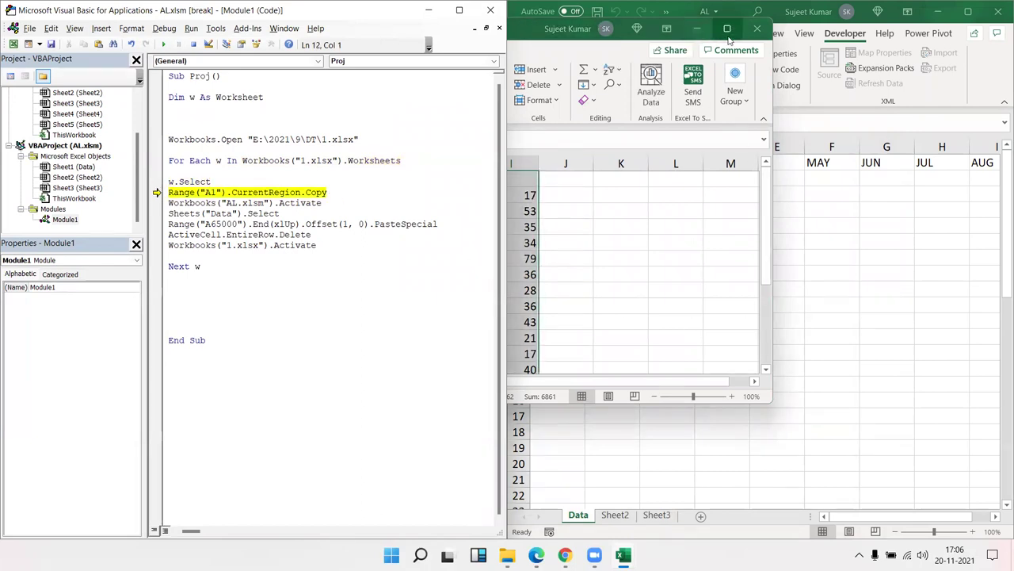
click(537, 39)
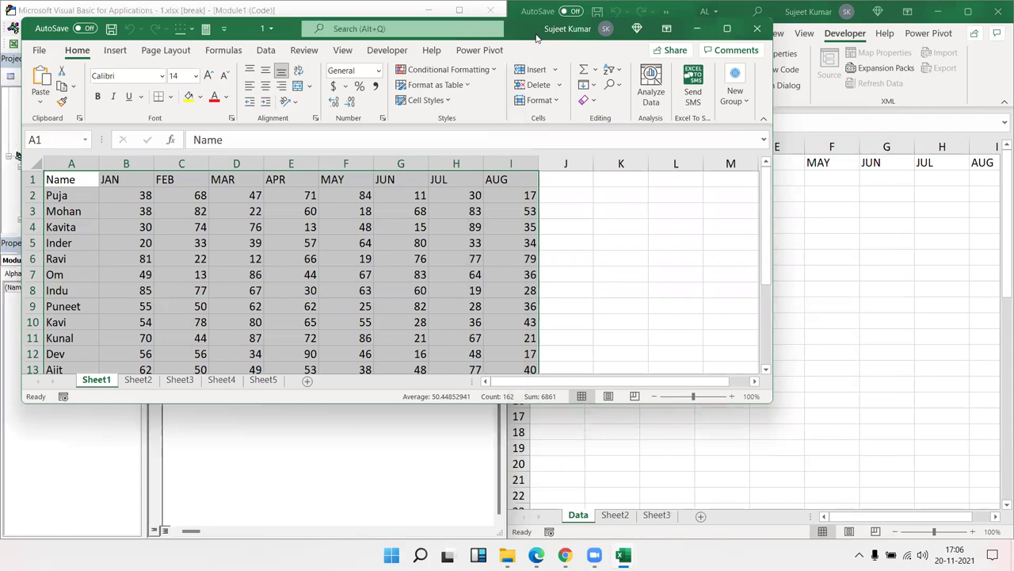
drag(536, 40, 856, 96)
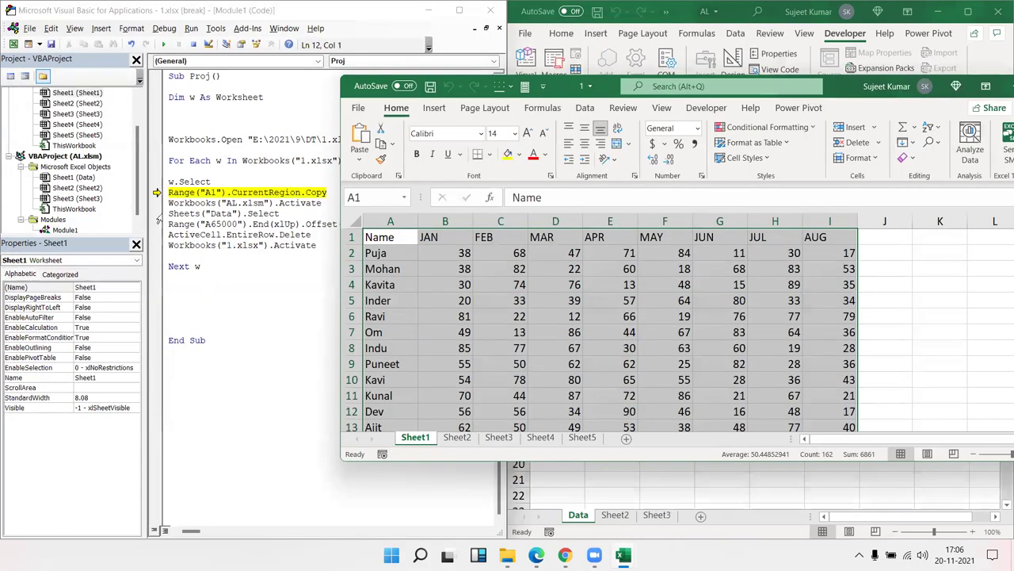
click(158, 219)
Step through the first sheet's copy, paste into Data, header-row delete and return to 1.xlsx.
key(F8)
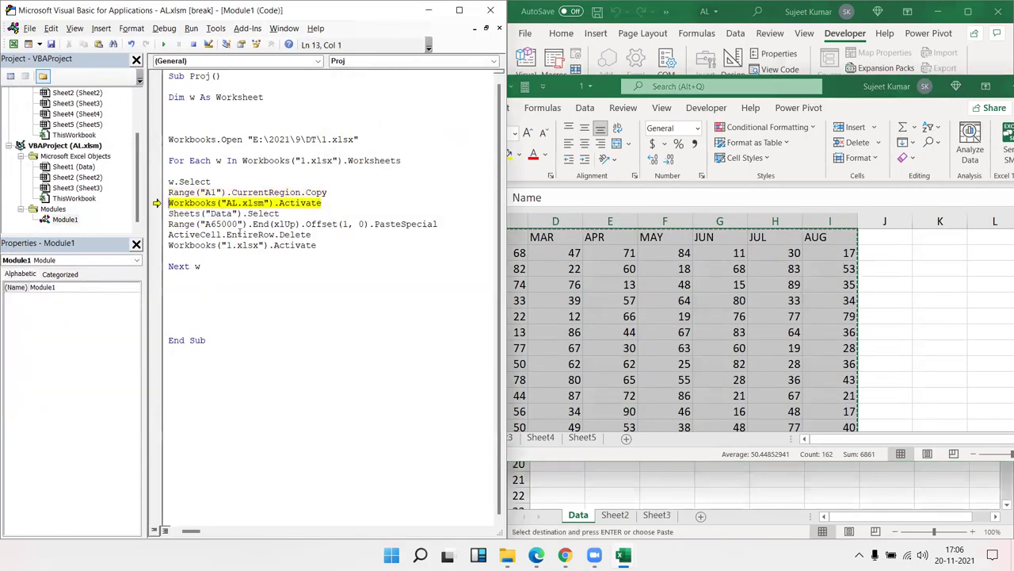
key(F8)
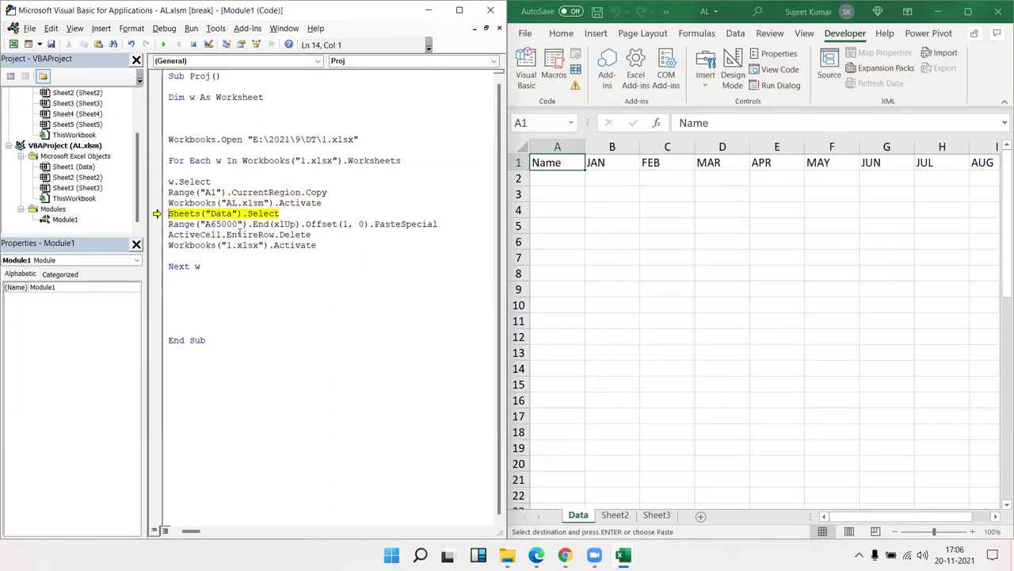
key(F8)
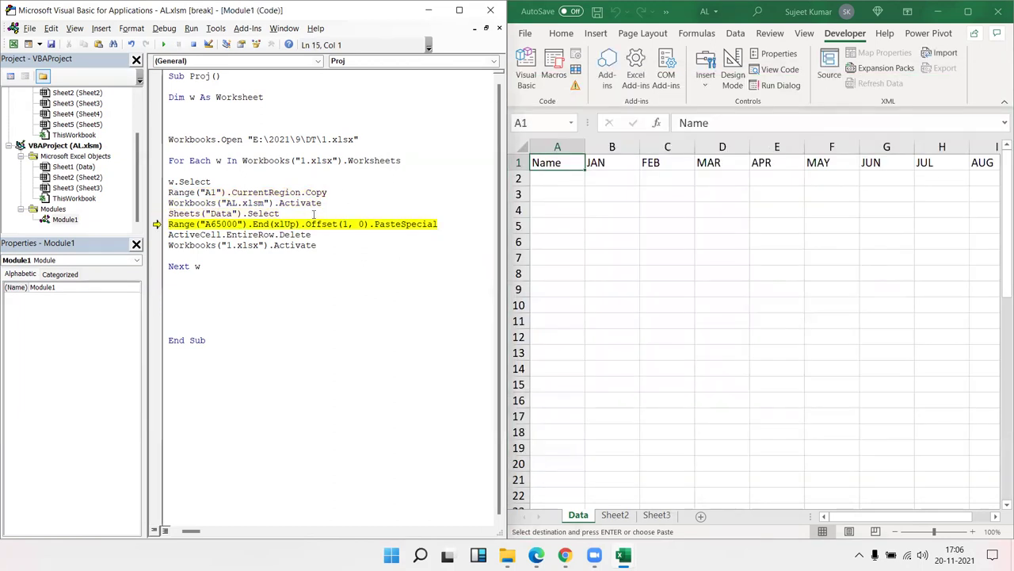
key(F8)
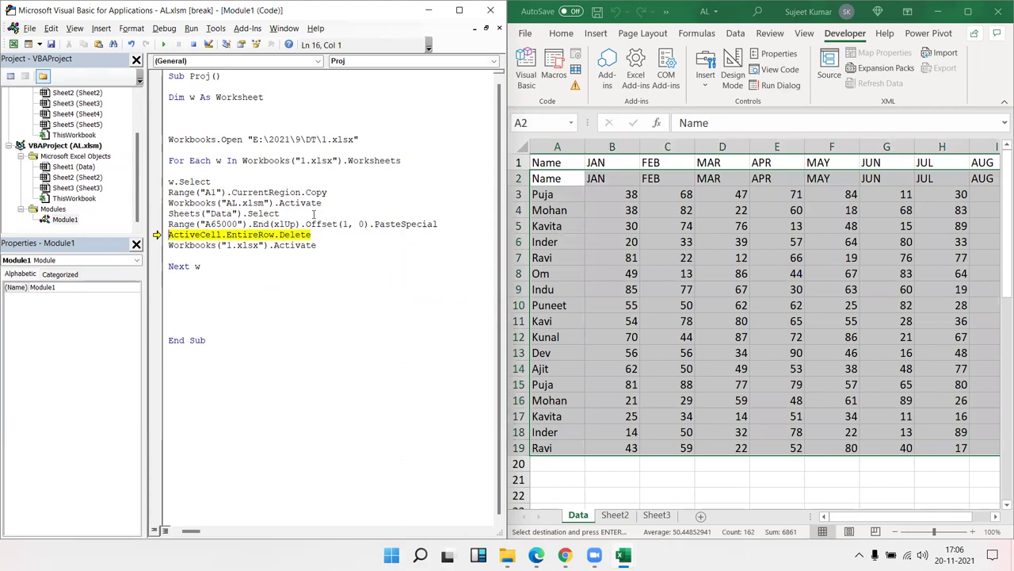
key(F8)
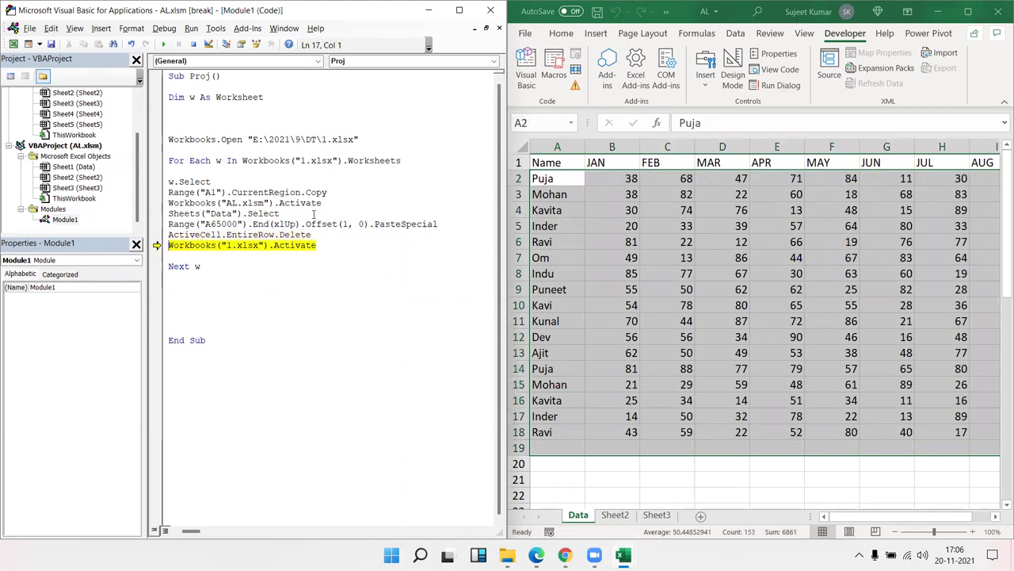
key(F8)
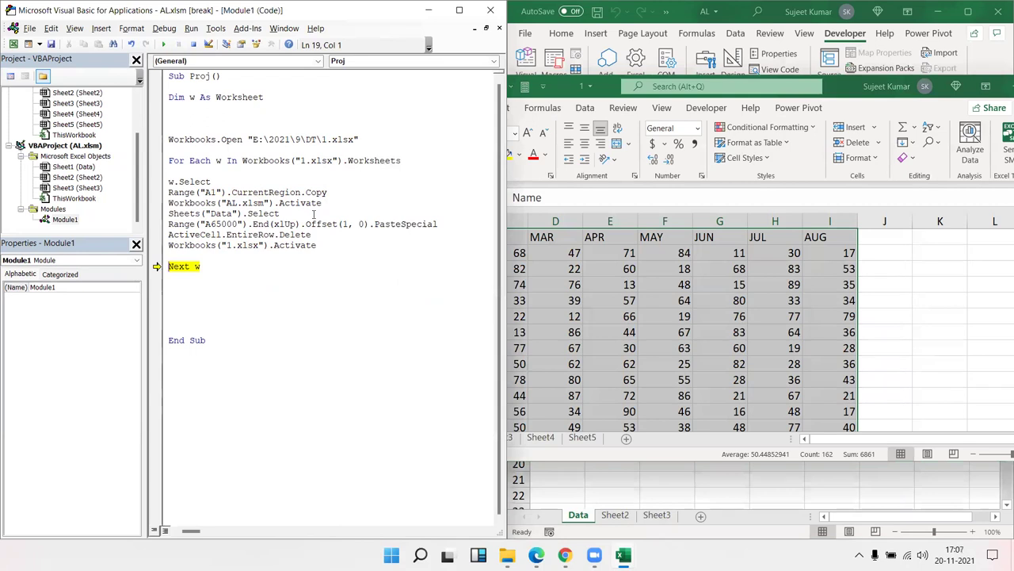
key(F8)
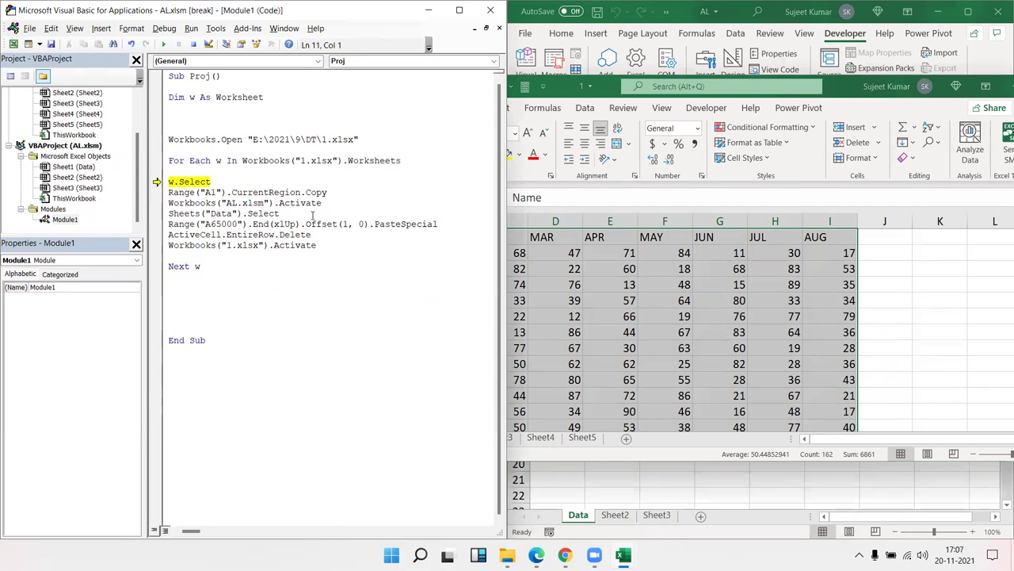
Step through the following sheets, then run the macro to completion.
key(F8)
key(F8)
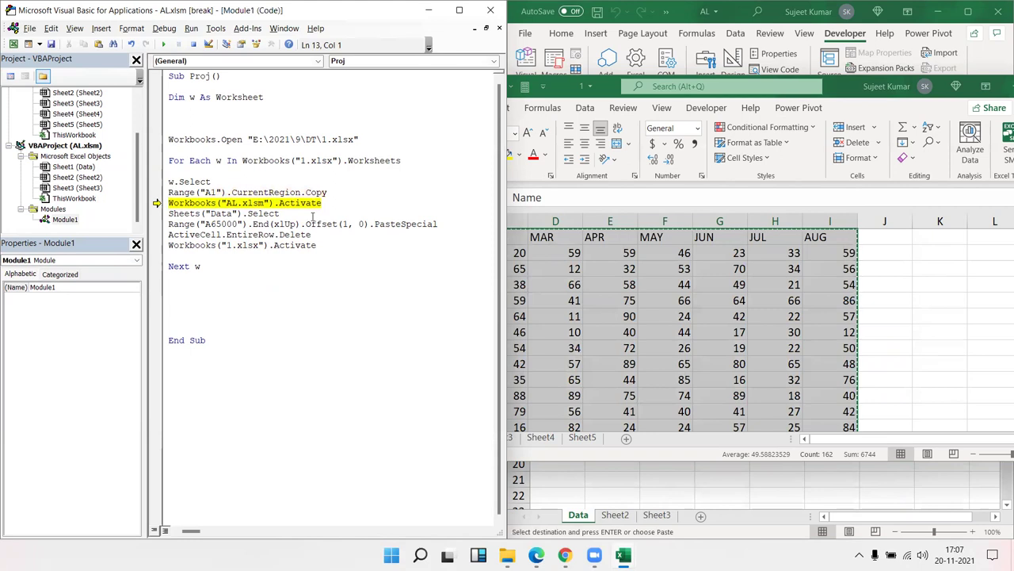
key(F8)
key(F8)
key(F8)
key(F8)
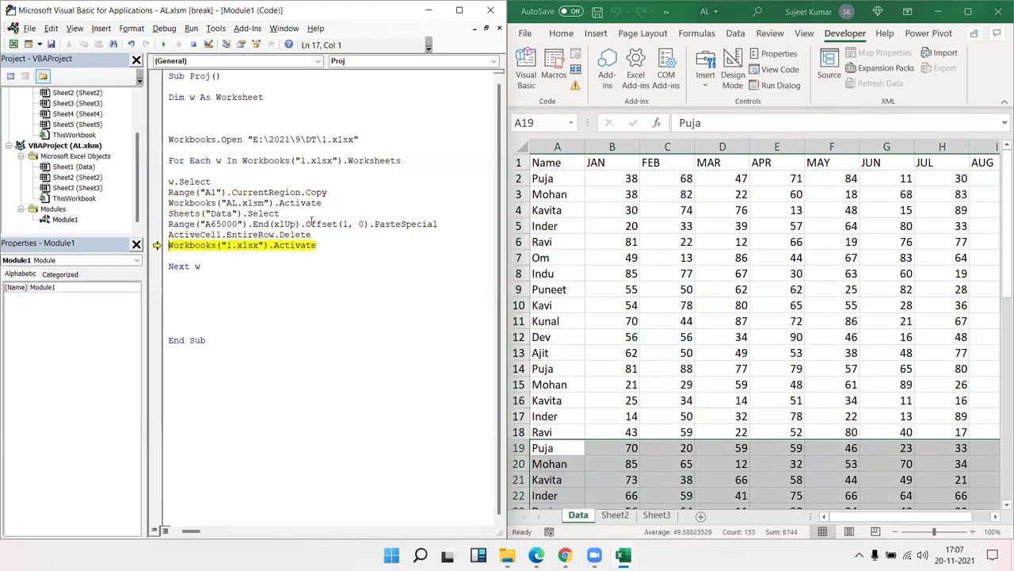
key(F8)
key(F8)
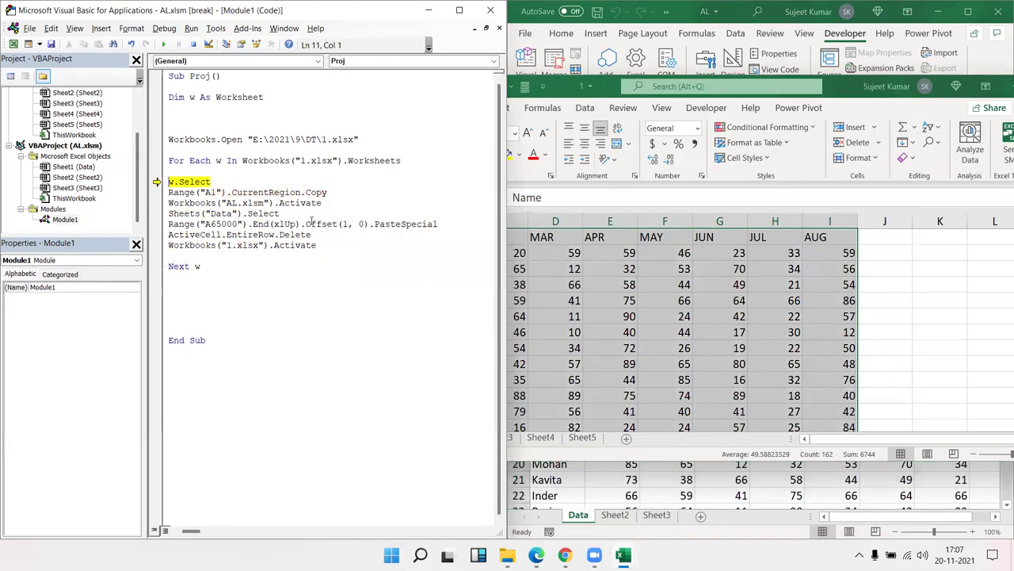
key(F8)
key(F8)
key(F8)
key(F8)
key(F8)
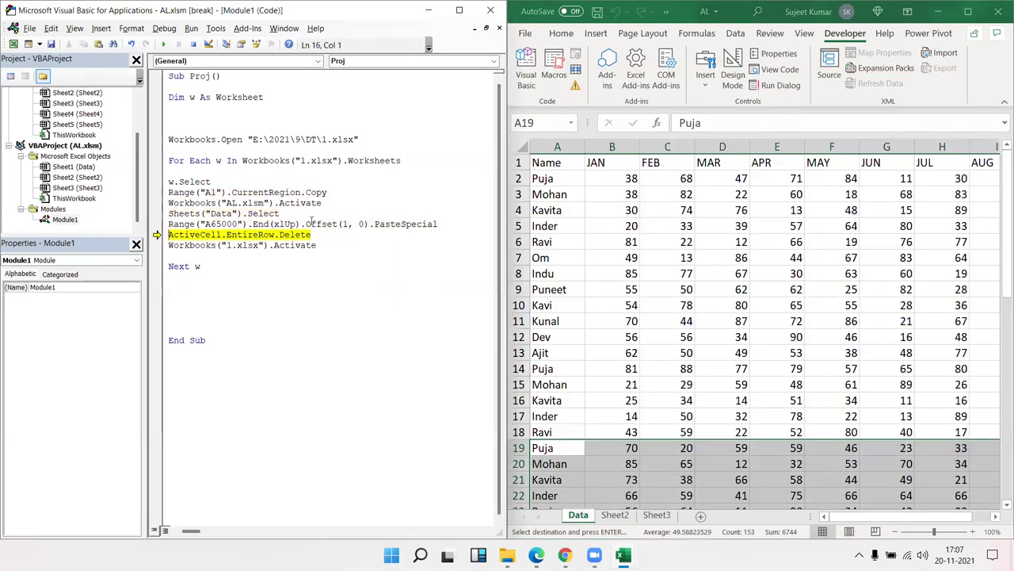
key(F8)
key(F8)
key(F8)
key(F8)
key(F8)
key(F8)
key(F8)
key(F8)
key(F8)
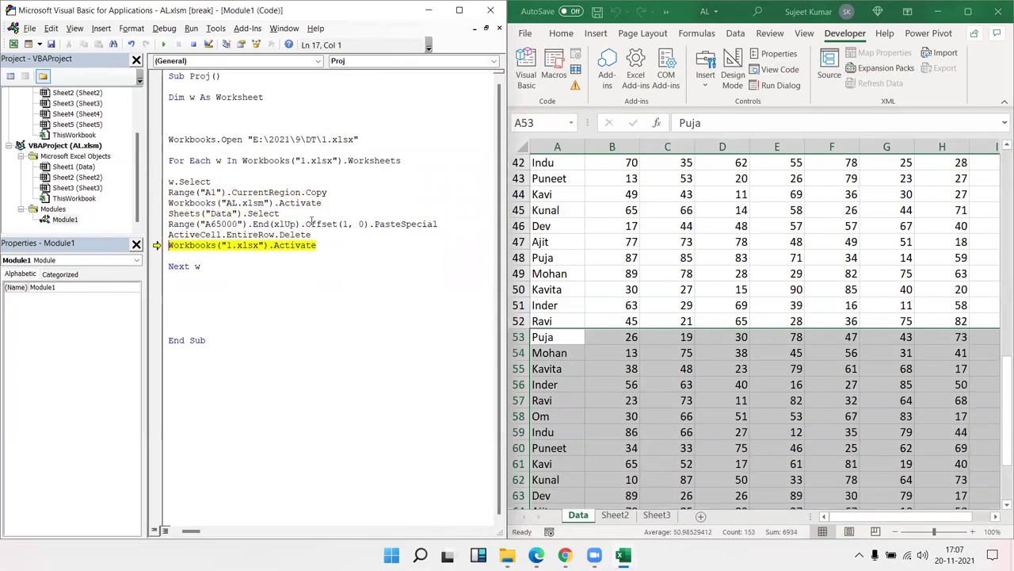
key(F8)
key(F8)
click(163, 45)
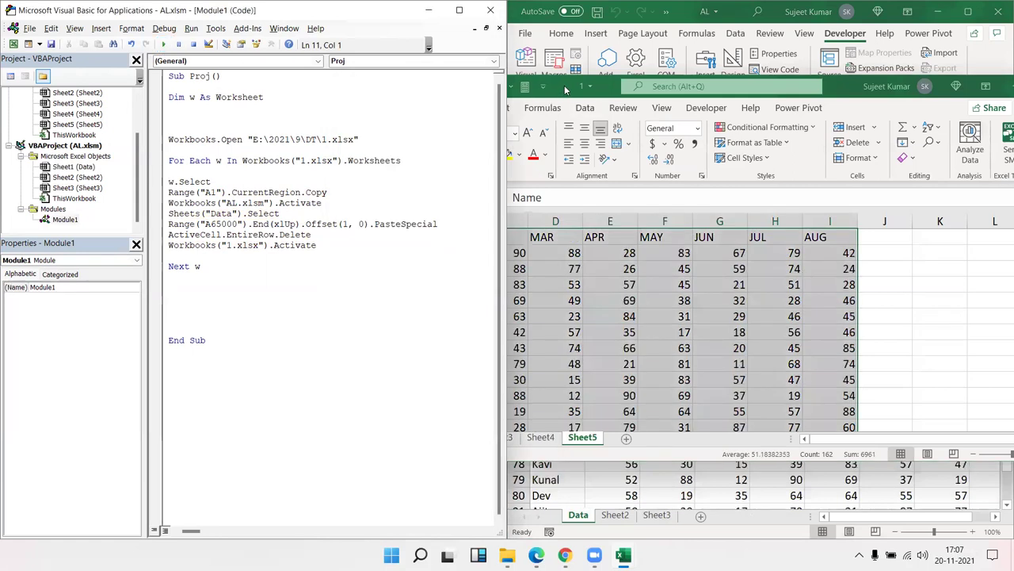
click(206, 284)
Add Workbooks("1.xlsx").Close False after Next w and close the open 1.xlsx window.
drag(272, 245, 161, 250)
key(ctrl+c)
click(179, 287)
key(ctrl+v)
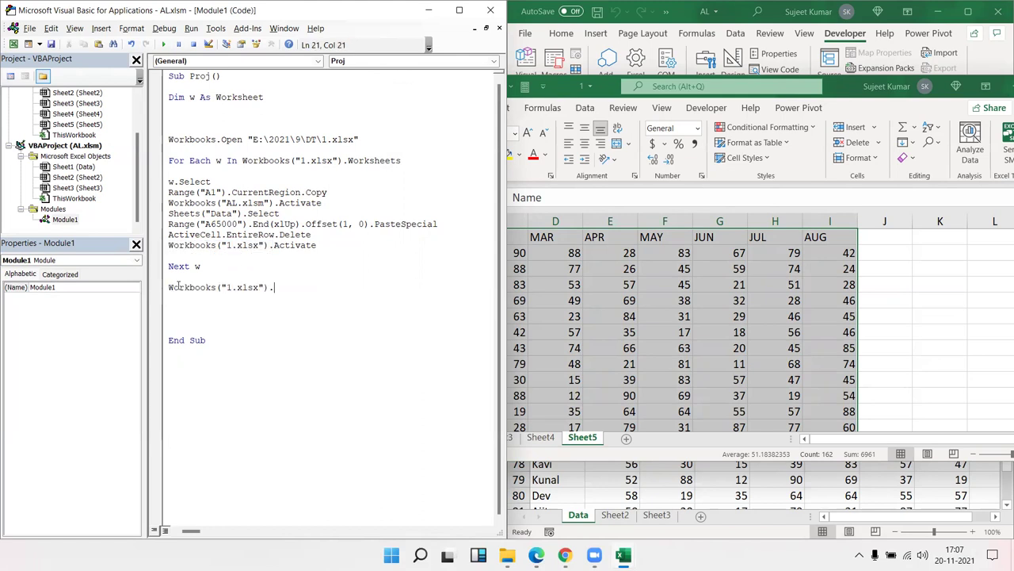
key(BackSpace)
text(.Close)
text( false)
key(Return)
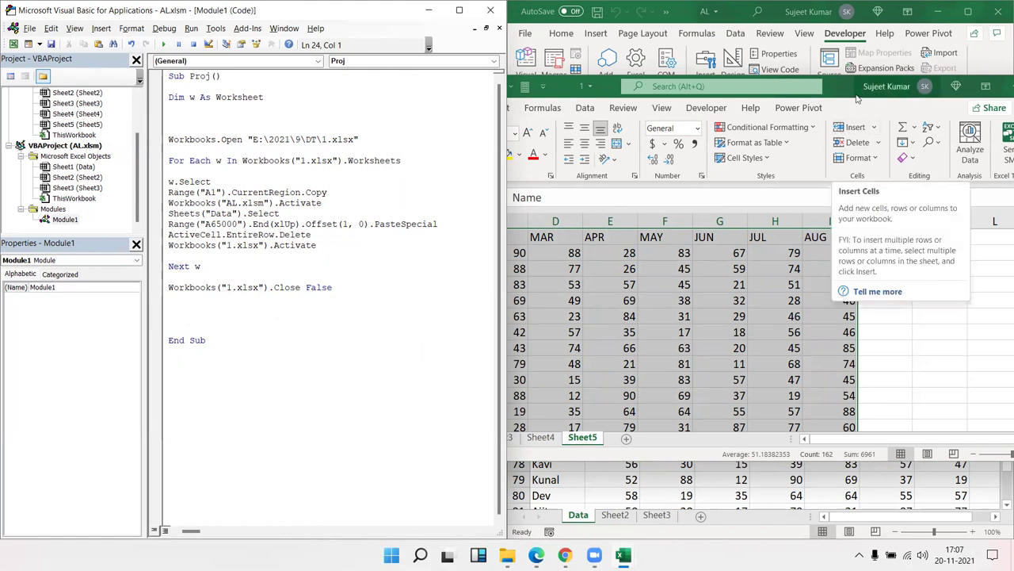
drag(722, 95, 578, 100)
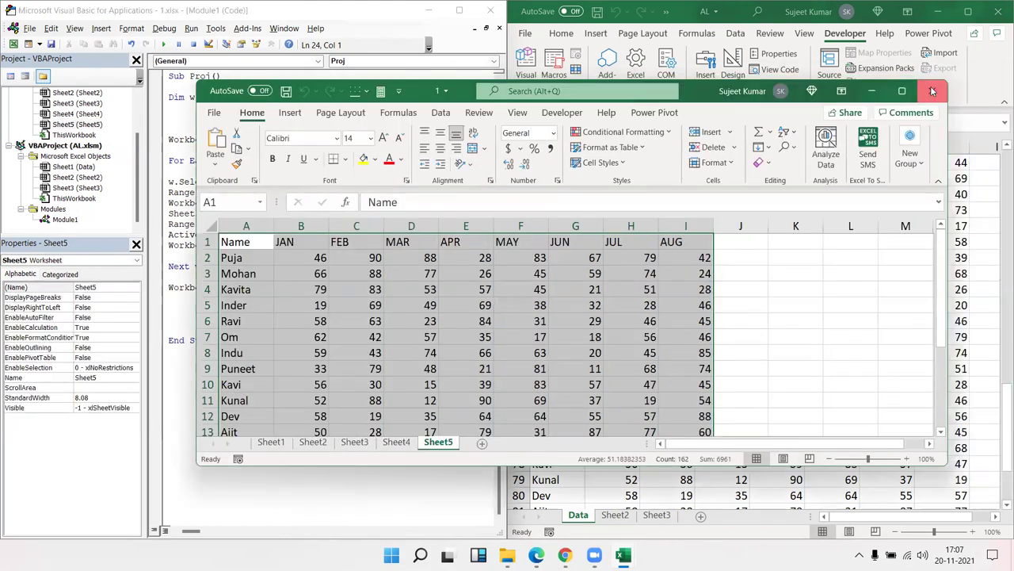
click(932, 91)
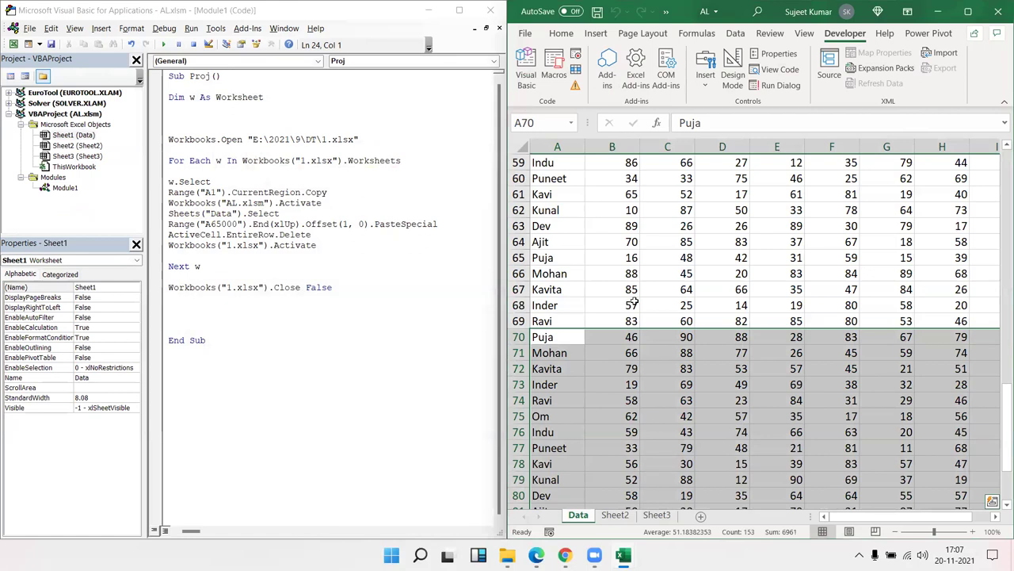
Clear all Data sheet rows below the header row.
click(634, 301)
click(626, 273)
key(ctrl+Up)
key(Down)
key(Left)
key(ctrl+shift+Right)
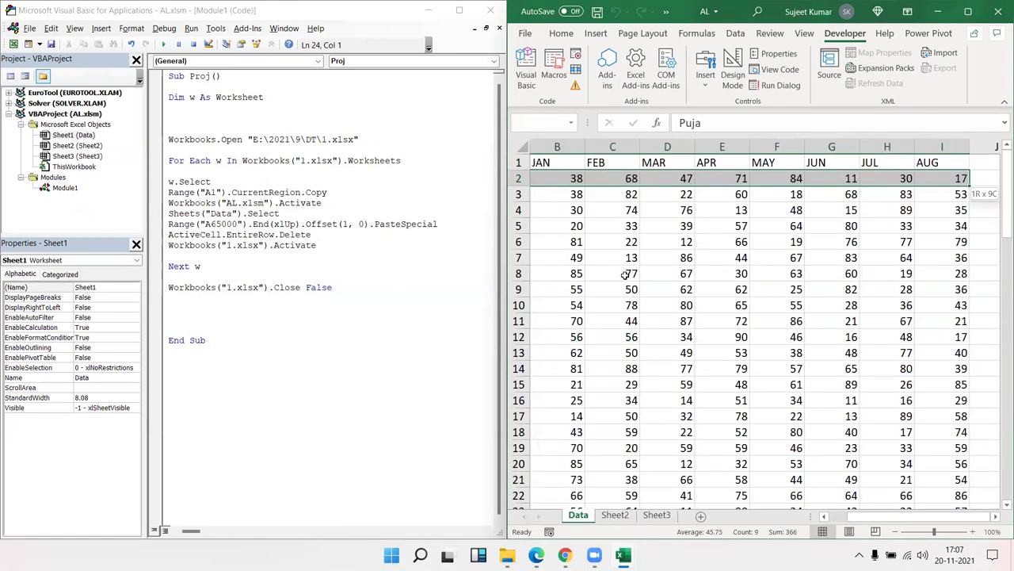
key(ctrl+shift+Down)
key(Delete)
key(Up)
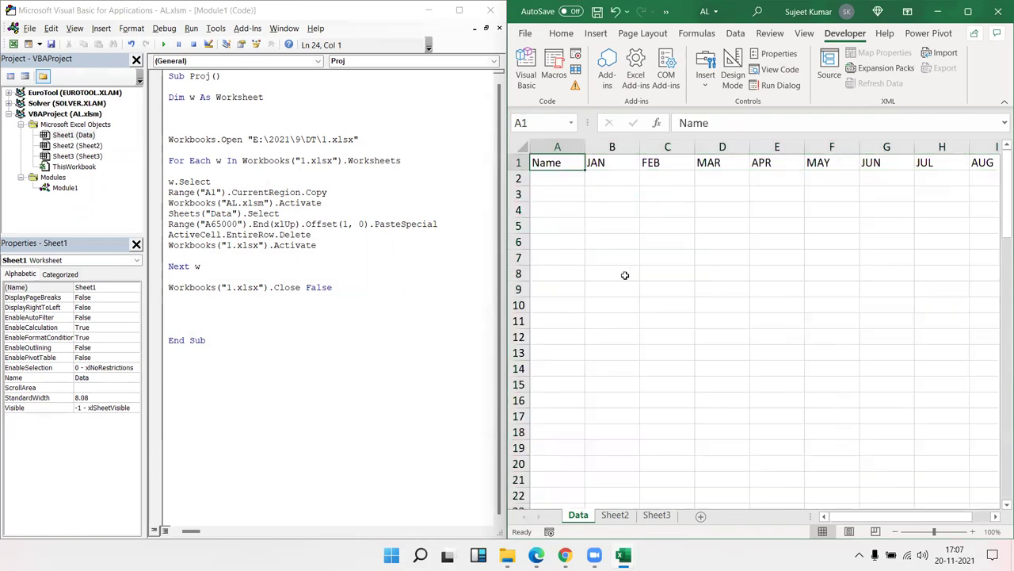
Wrap the copy code in a For i = 1 To 4 … Next i loop.
click(181, 119)
key(Return)
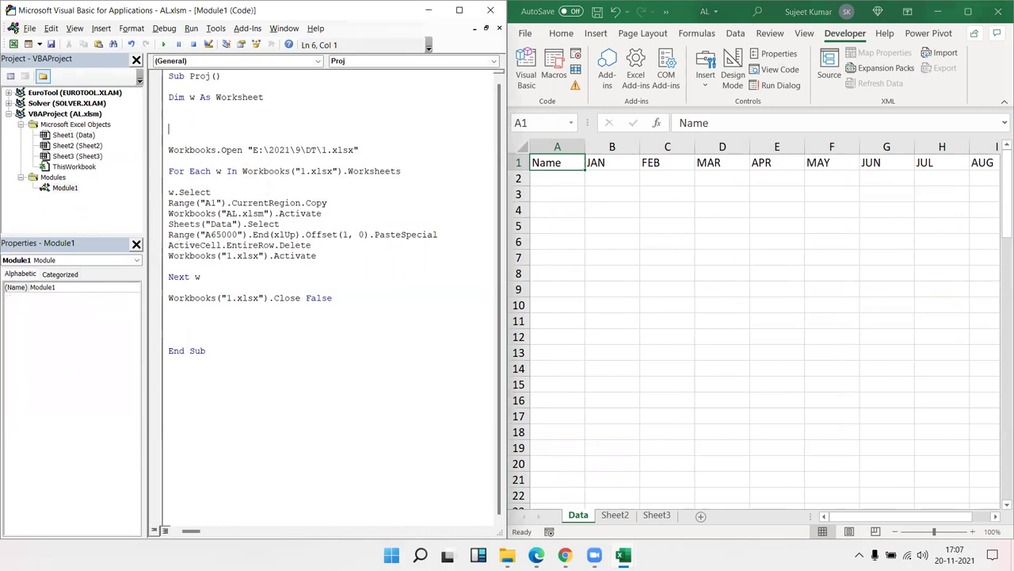
text(for )
text(i = )
text(1 to )
text(4)
click(170, 316)
text(next i)
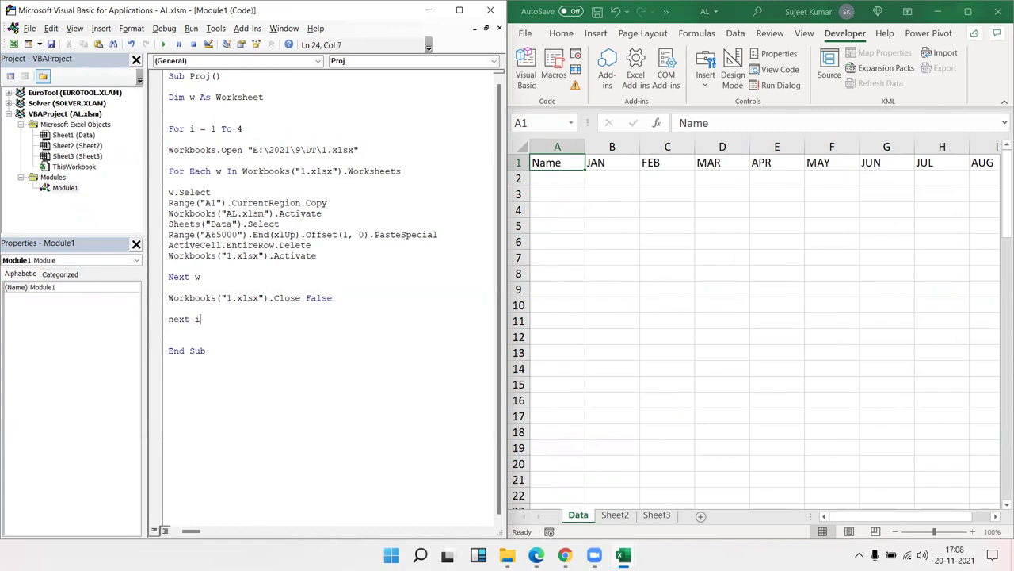
click(238, 267)
Change the opened file path to "E:\2021\9\DT\" & i & ".xlsx".
click(323, 150)
text(")
key(Delete)
text(i &)
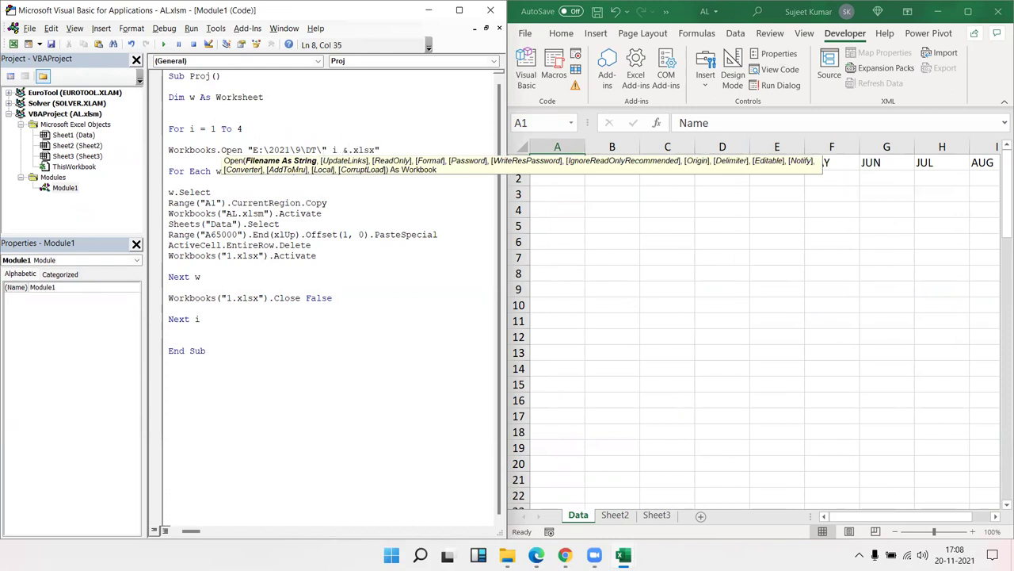
text(")
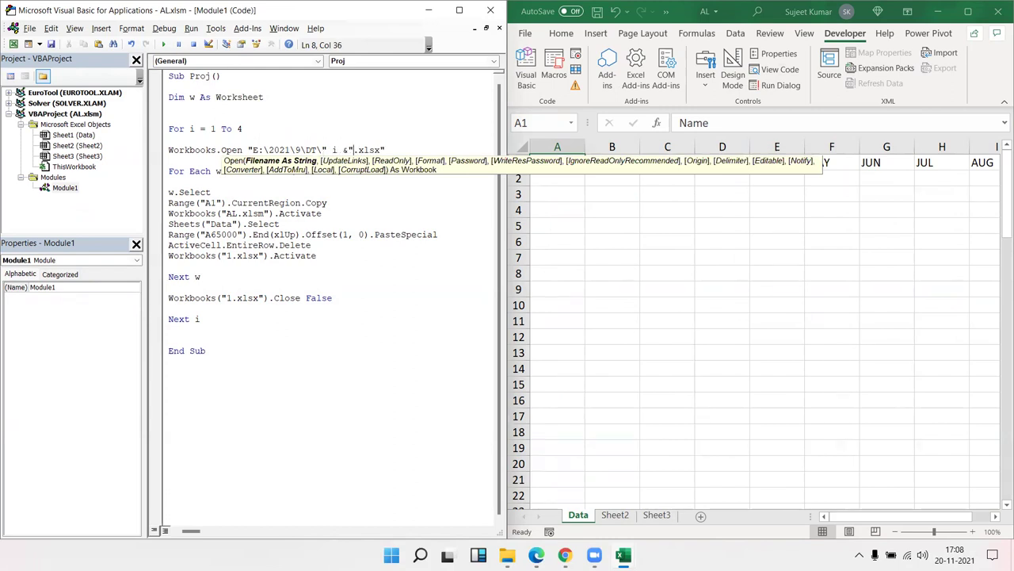
click(356, 248)
key(Return)
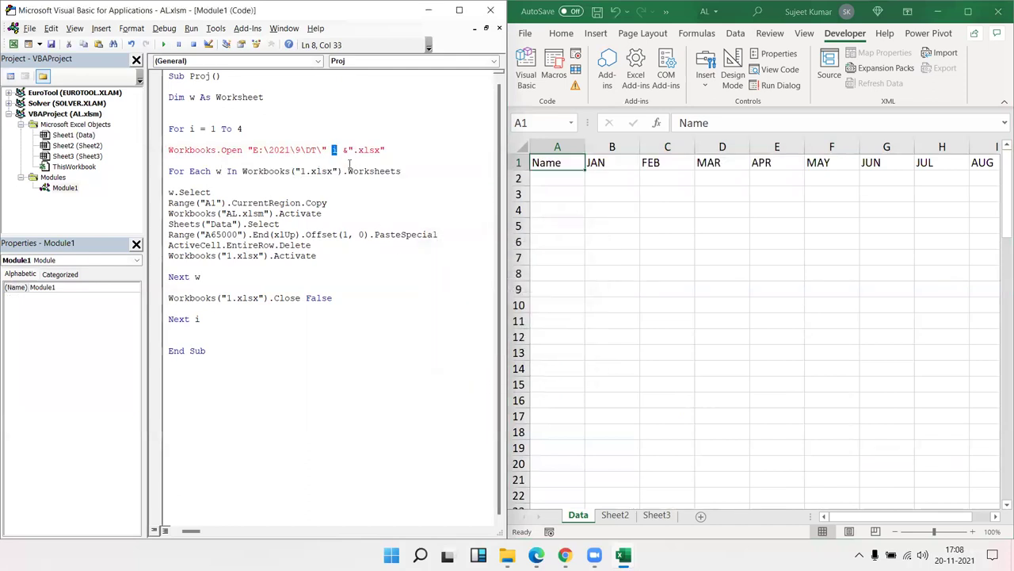
click(326, 150)
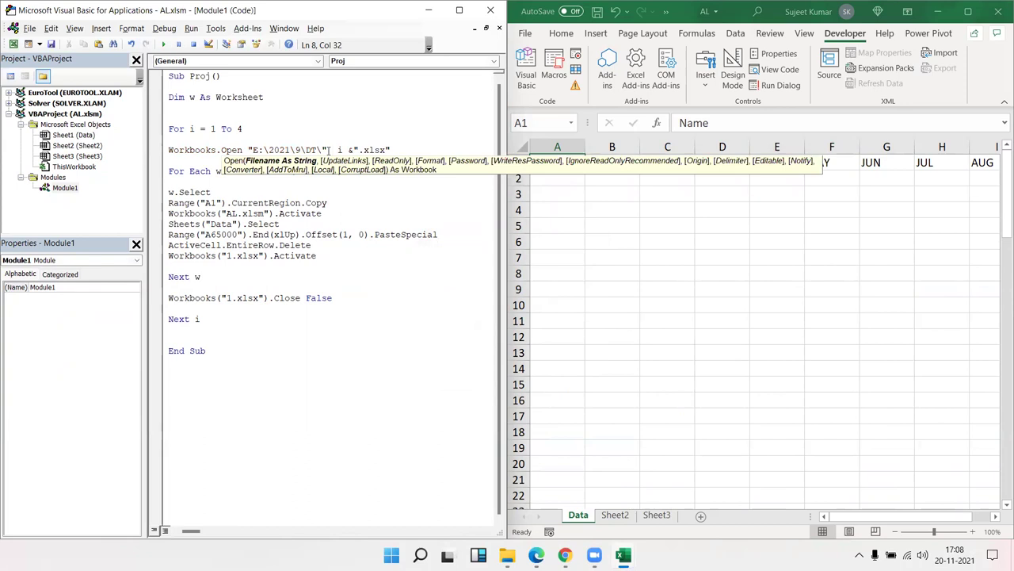
text(&)
click(346, 243)
Start a new Dim declaration under the worksheet declaration.
click(335, 159)
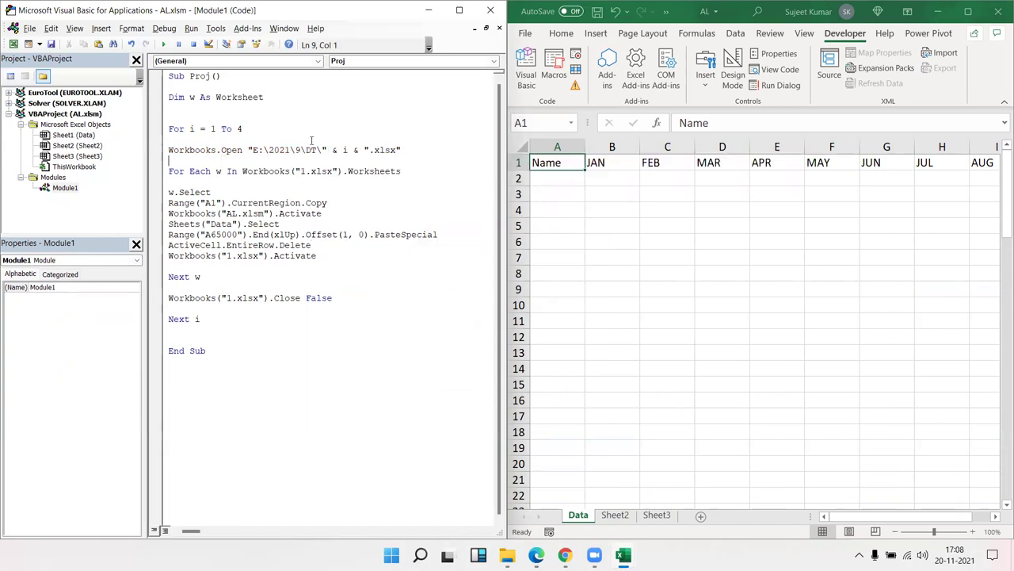
click(215, 105)
text(dim )
text(w)
Declare the variable fn As String.
key(BackSpace)
text(fn as str)
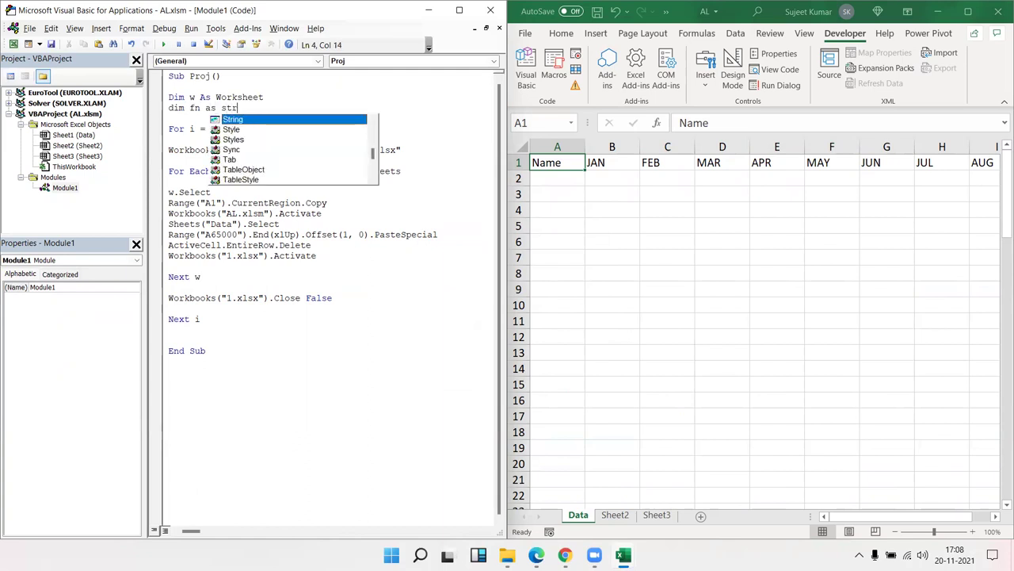
text(i)
key(Tab)
key(Return)
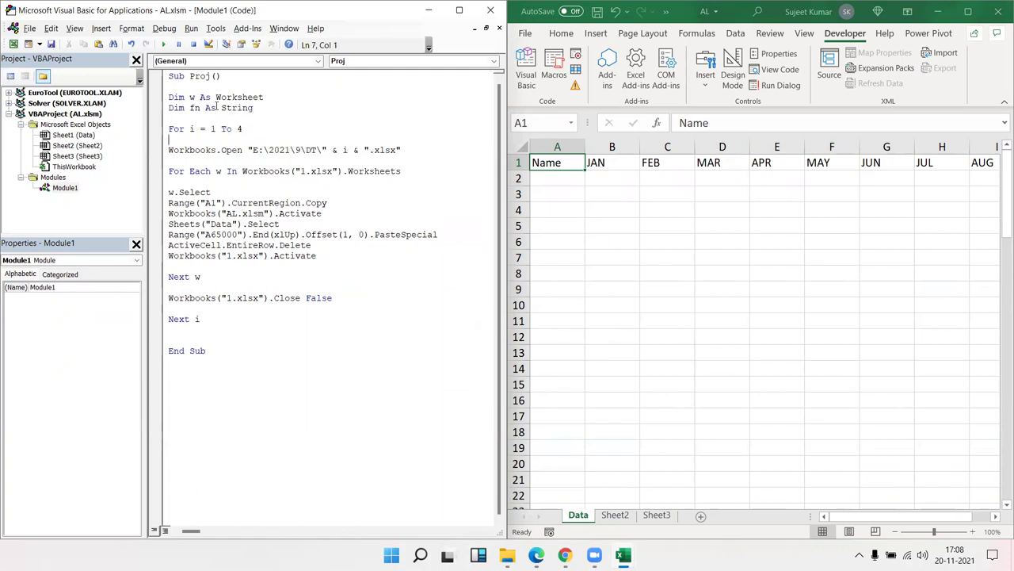
Add the line fn = i & ".xlsx" below the declaration.
text(nf-)
click(344, 149)
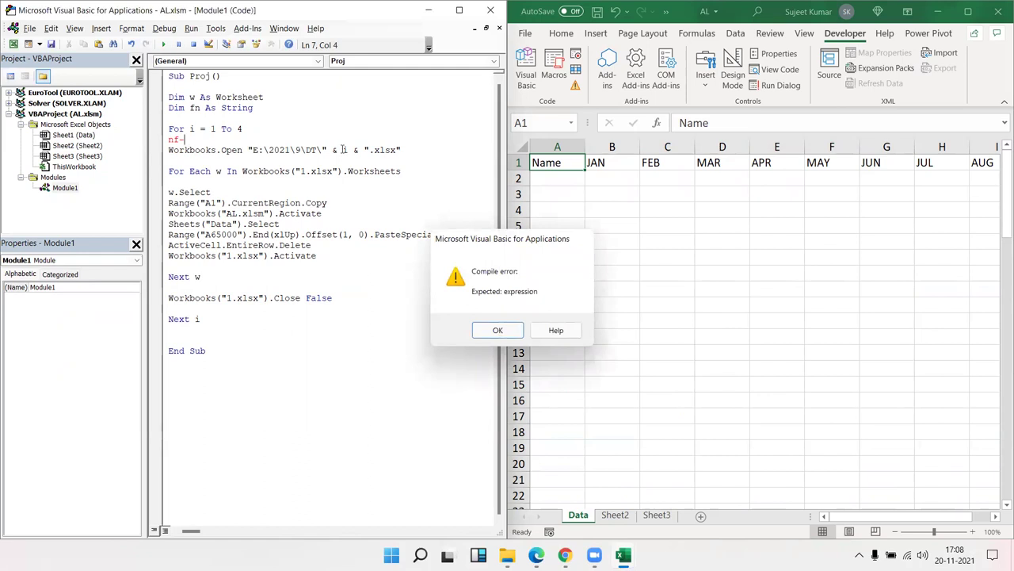
key(Return)
drag(343, 149, 403, 150)
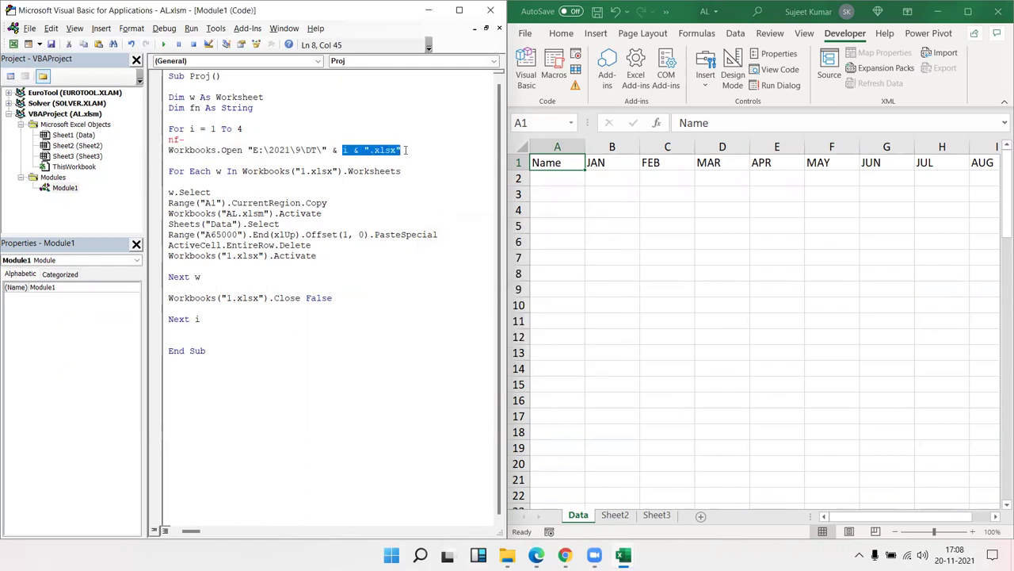
click(212, 140)
key(BackSpace)
text(=)
key(ctrl+v)
click(207, 179)
click(175, 140)
key(BackSpace)
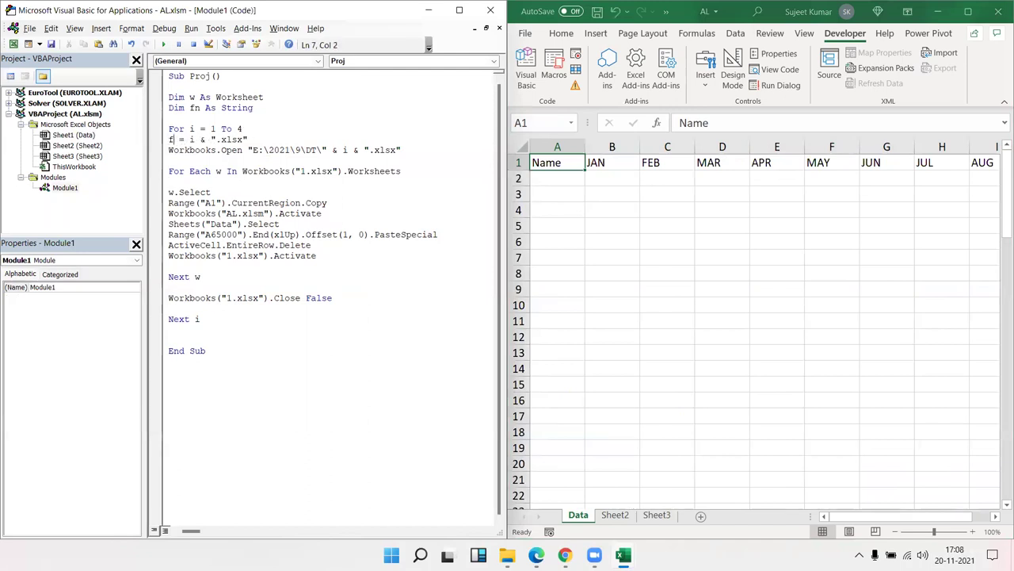
text(n)
Replace the file-name expression in the Workbooks.Open line with the variable f.
key(End)
shift+click(364, 150)
shift+click(401, 150)
drag(403, 150, 343, 158)
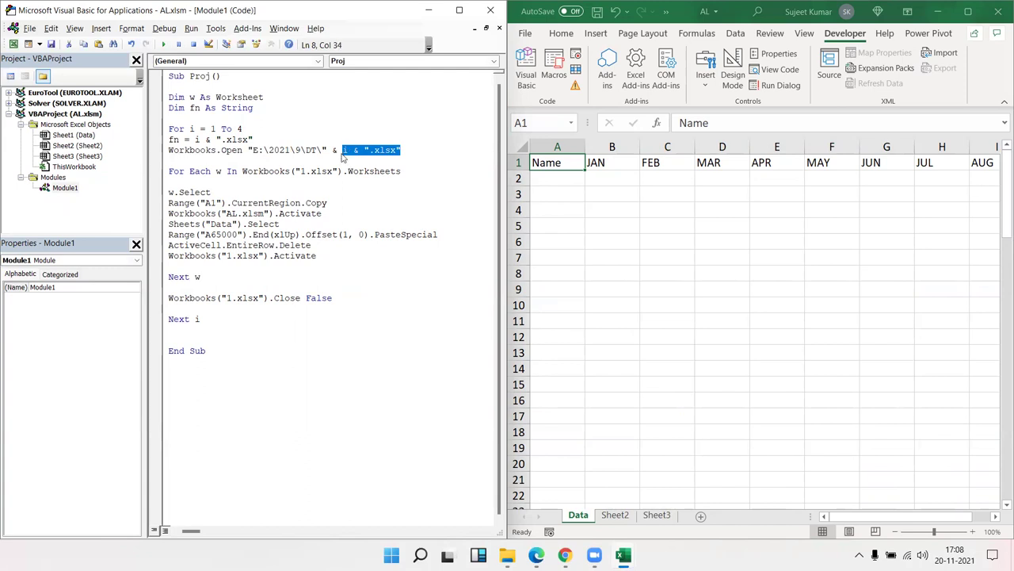
text(f)
click(324, 191)
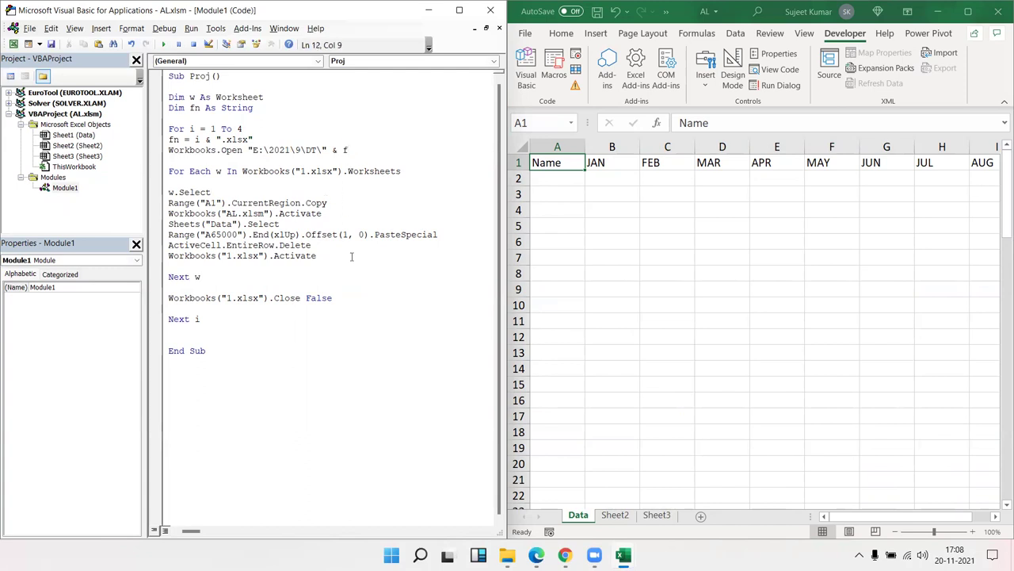
Replace the hard-coded "1.xlsx" with f in the Activate and Close lines.
click(228, 255)
drag(221, 256, 265, 257)
text(f)
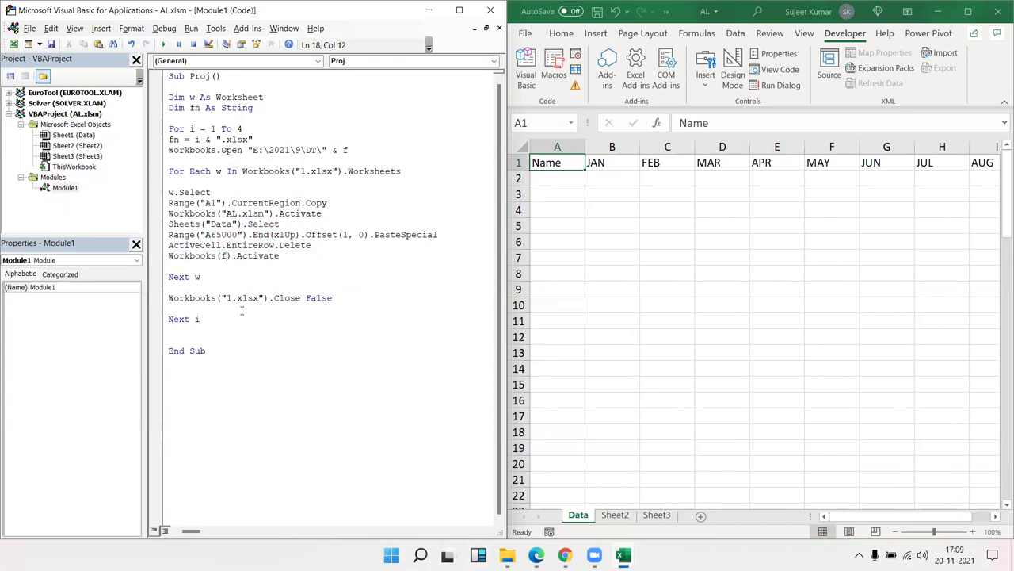
drag(221, 298, 265, 298)
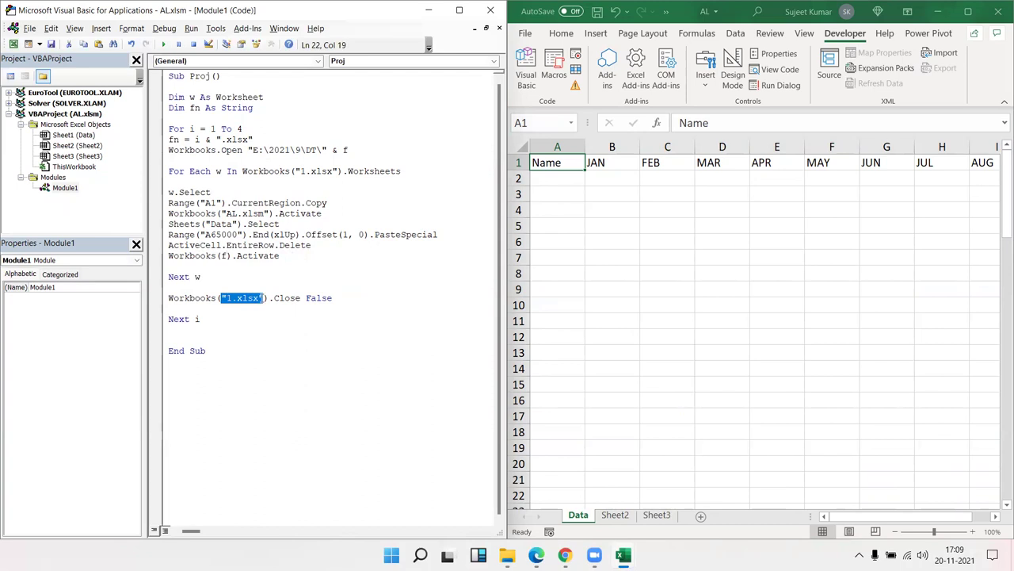
text(f)
click(265, 320)
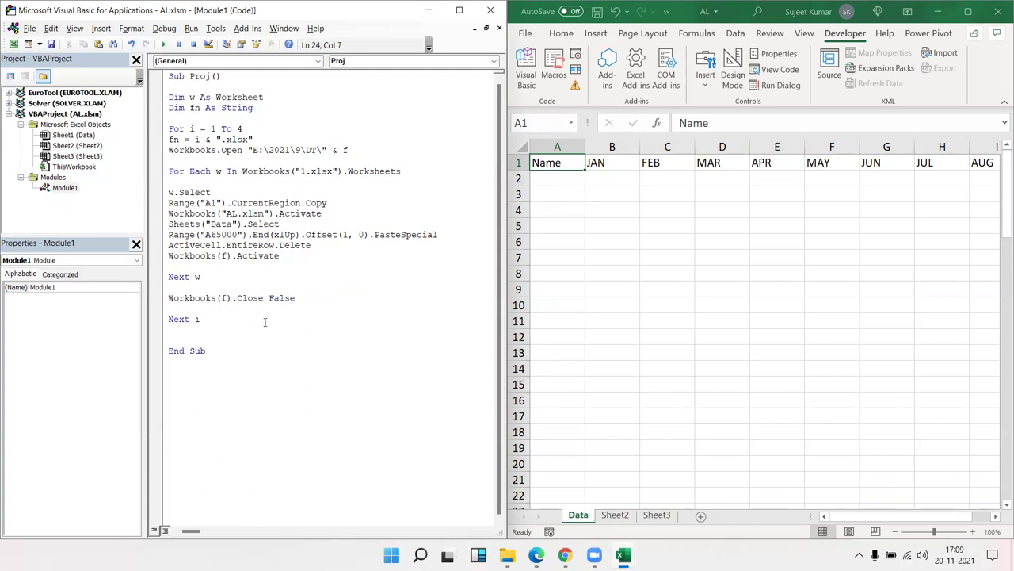
Add MsgBox "Data Copy Done" after the outer loop.
click(210, 192)
click(213, 327)
key(Return)
text(msgboz)
key(BackSpace)
text(x )
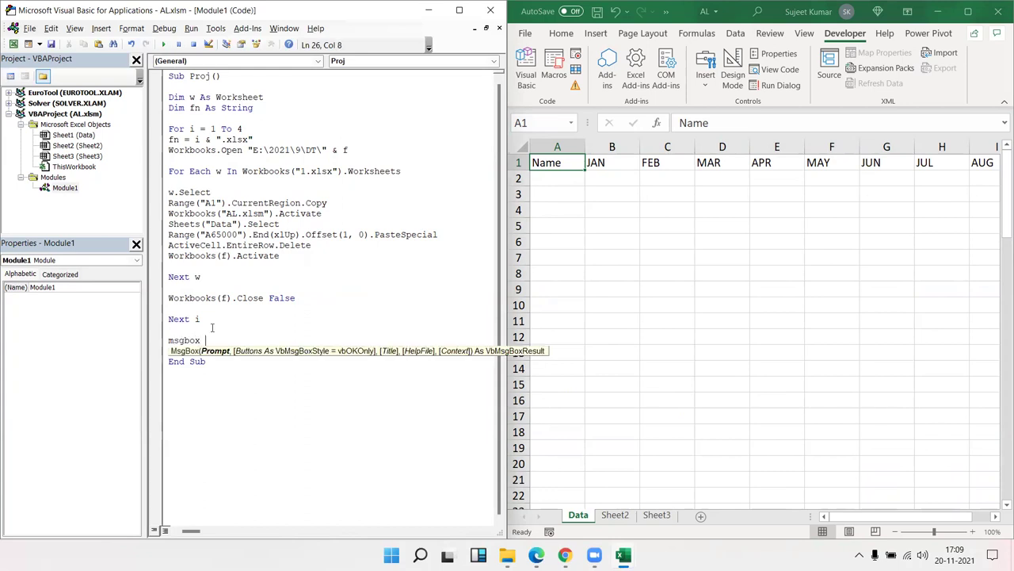
text("Data Coped)
key(BackSpace)
key(BackSpace)
text(y )
text(Done")
click(254, 308)
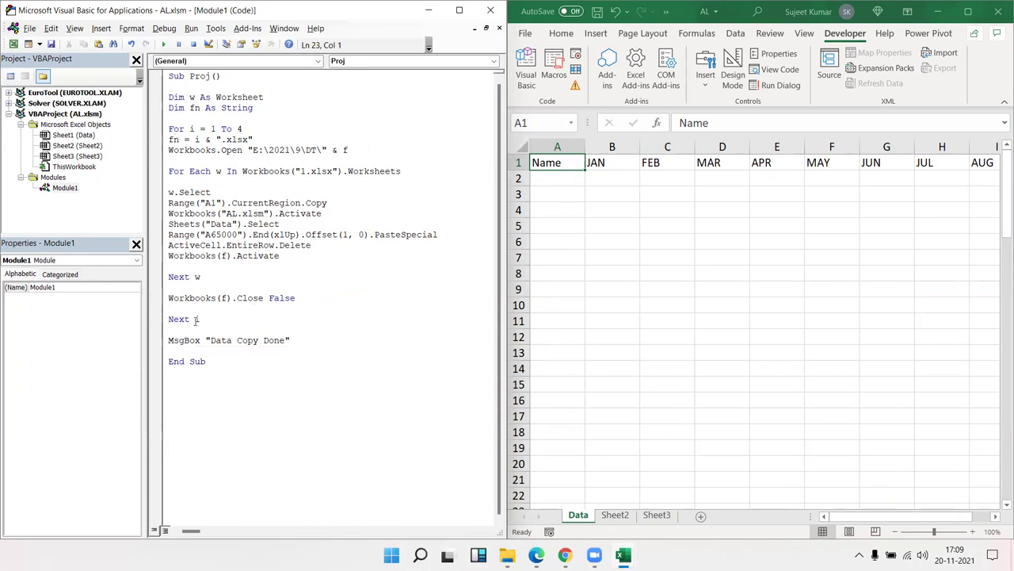
Add ActiveWorkbook.Save on the line after the message box.
click(190, 349)
key(Return)
click(168, 350)
text(active)
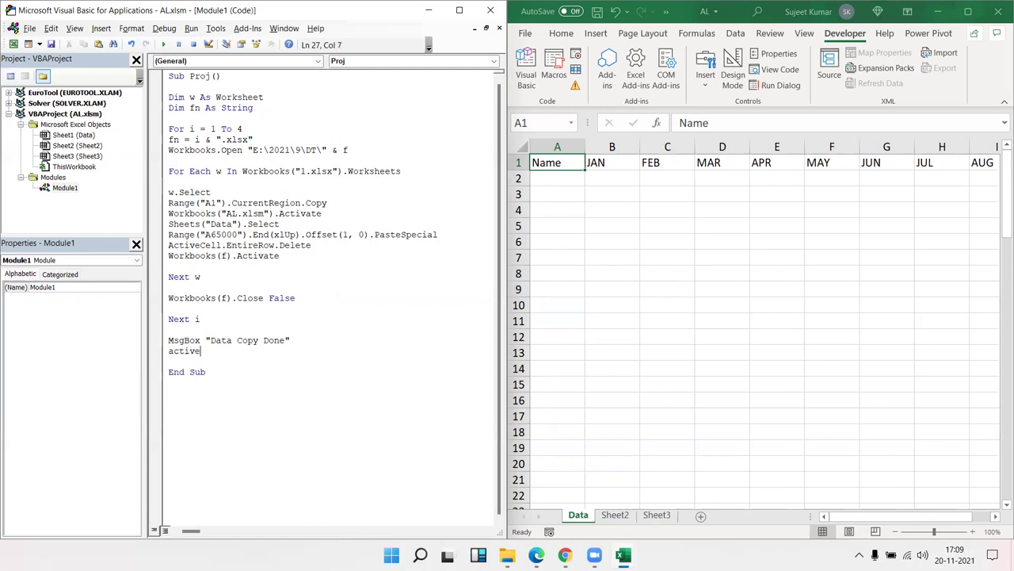
text(workbook.sa)
key(Tab)
Run the Proj macro from the Macros list and debug the run-time error.
click(238, 363)
drag(755, 182, 725, 202)
click(688, 251)
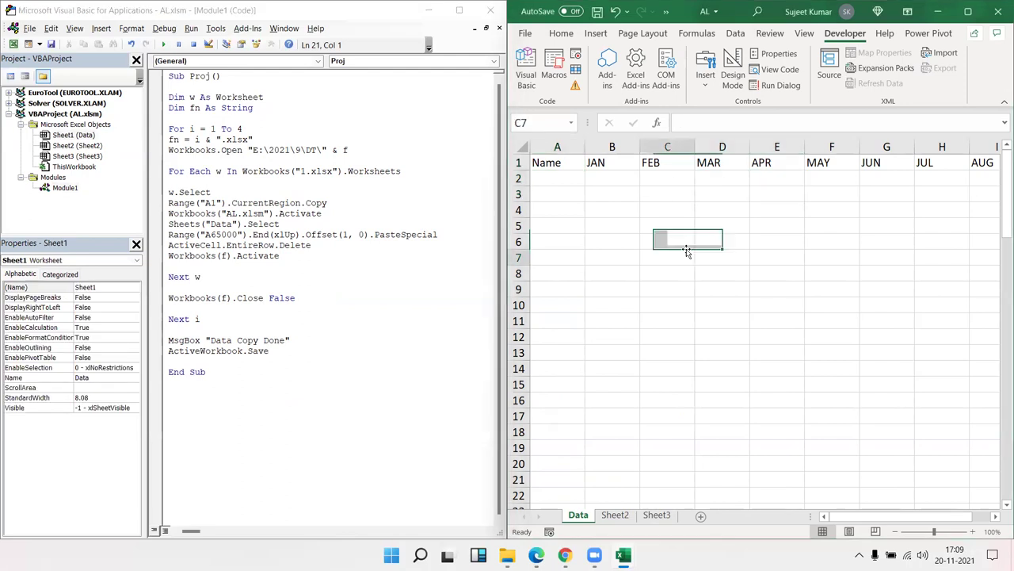
click(554, 71)
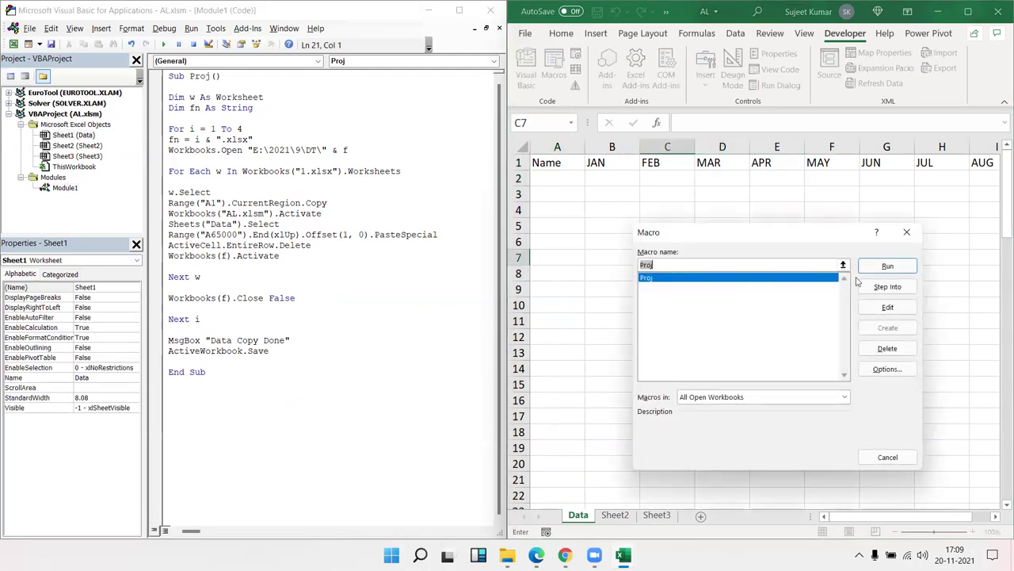
click(902, 270)
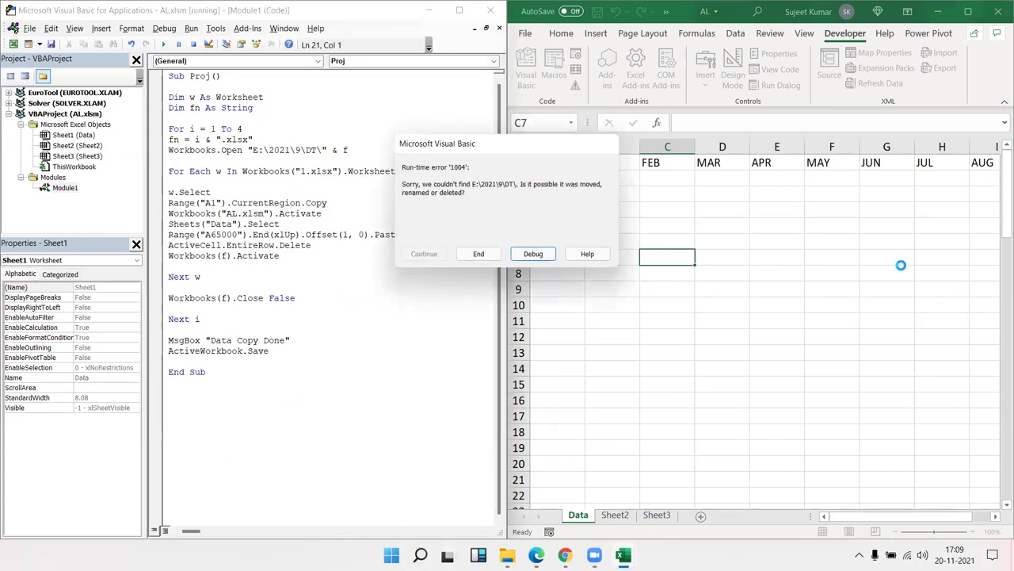
click(545, 255)
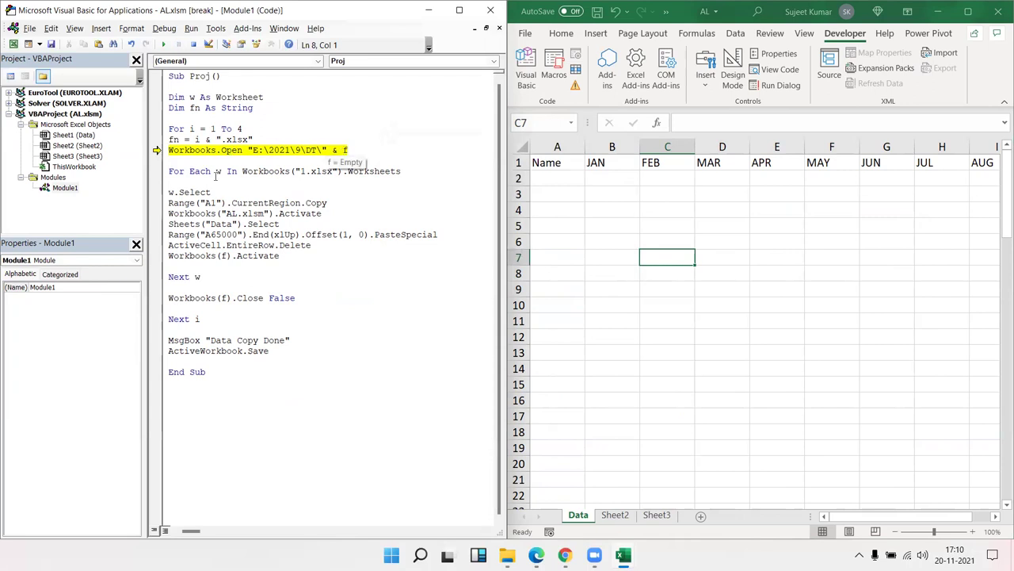
Change f to fn in the Open, Activate and Close lines.
click(354, 149)
text(n)
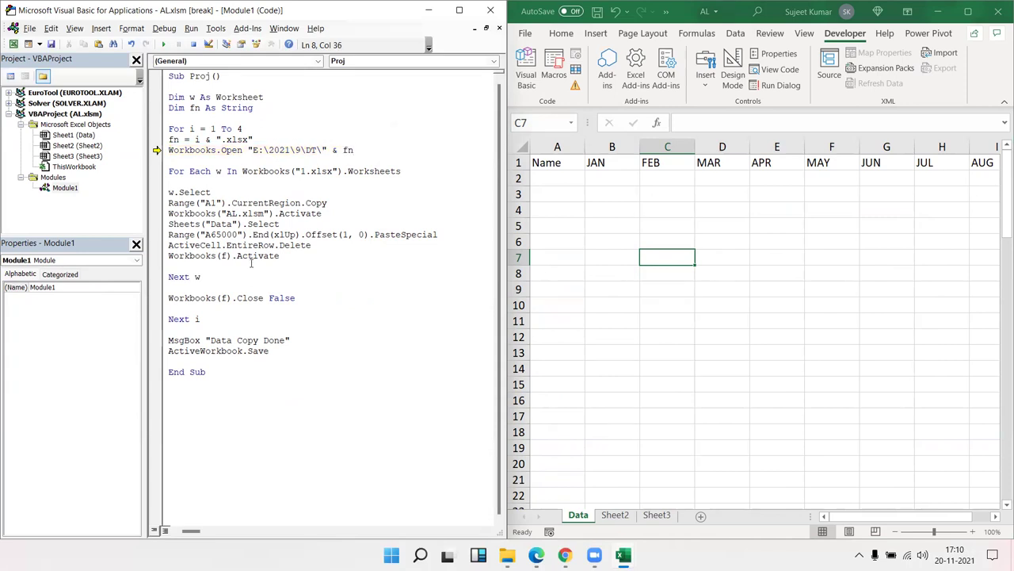
click(228, 257)
text(n)
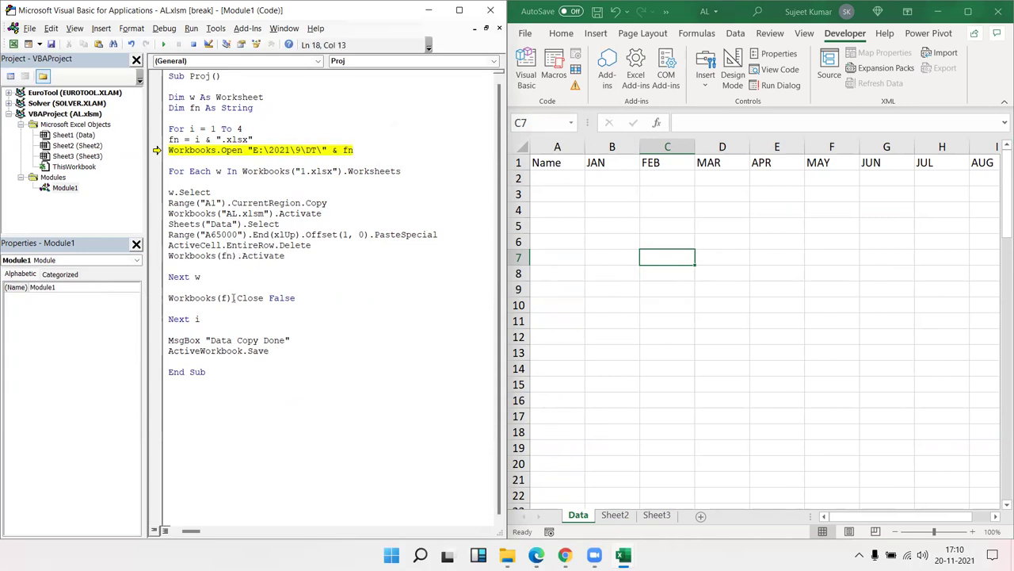
click(231, 298)
text(n)
click(253, 171)
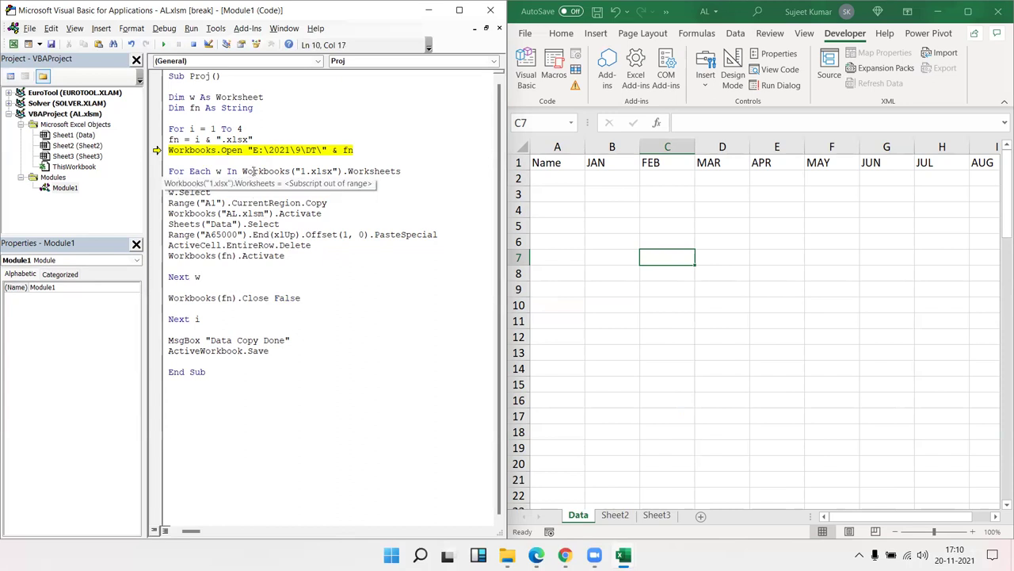
click(226, 108)
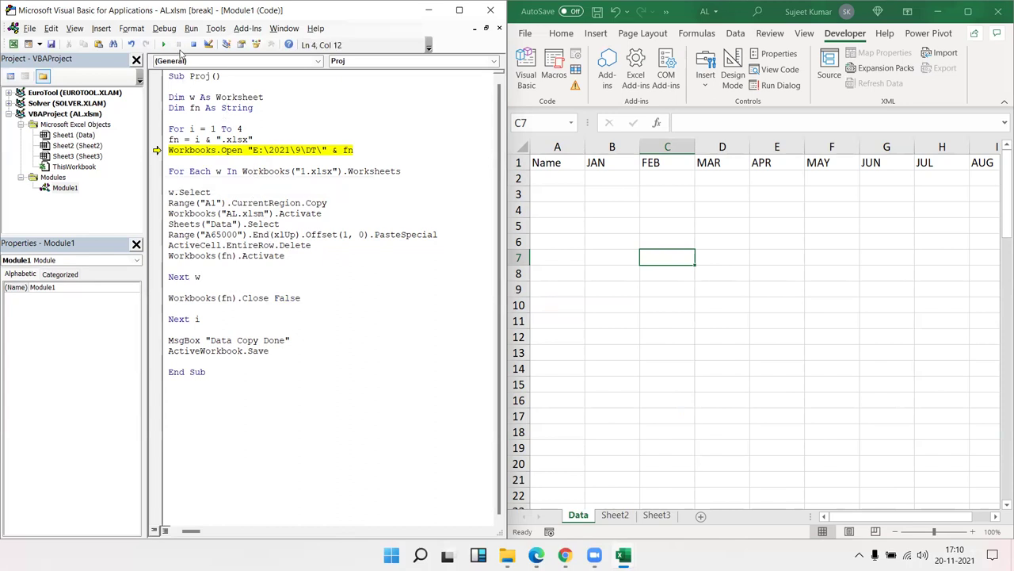
Replace "1.xlsx" with fn in the For Each line and run the macro to completion.
click(164, 44)
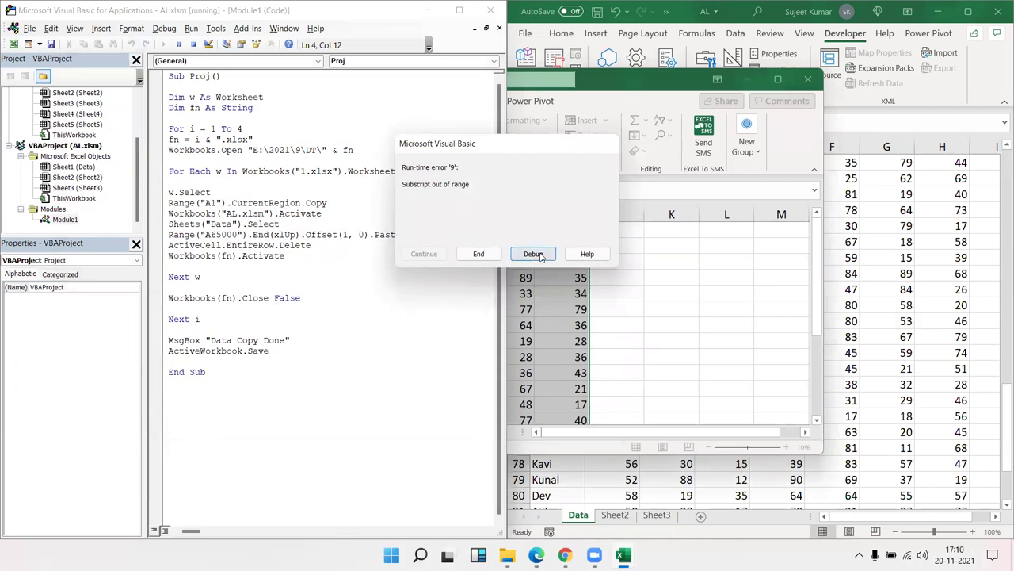
click(533, 253)
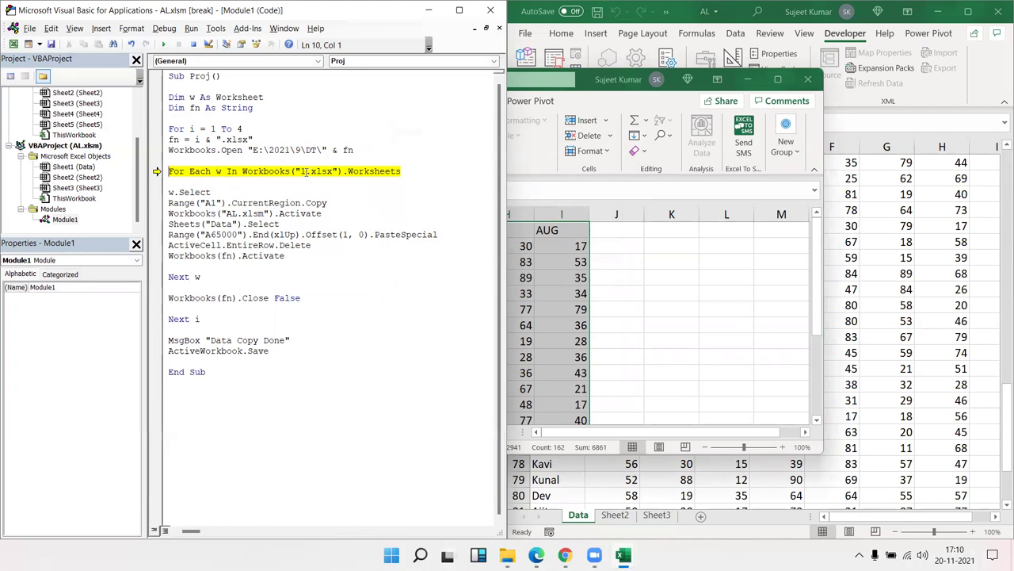
click(305, 172)
key(shift+Right)
key(shift+Right)
key(shift+Right)
key(shift+Right)
key(shift+Right)
key(shift+Right)
key(shift+Right)
key(shift+Right)
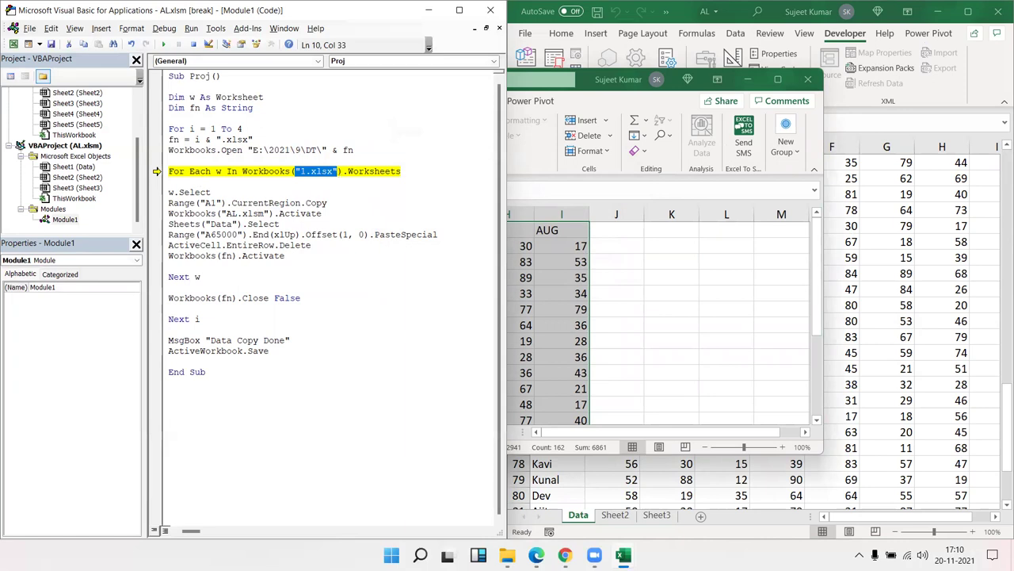
text(fn)
click(281, 223)
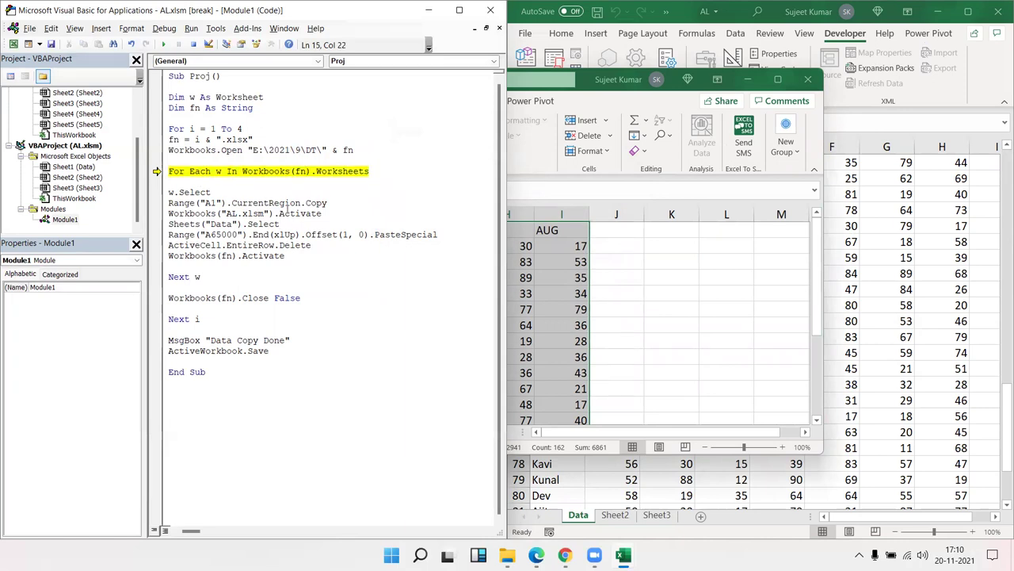
click(165, 45)
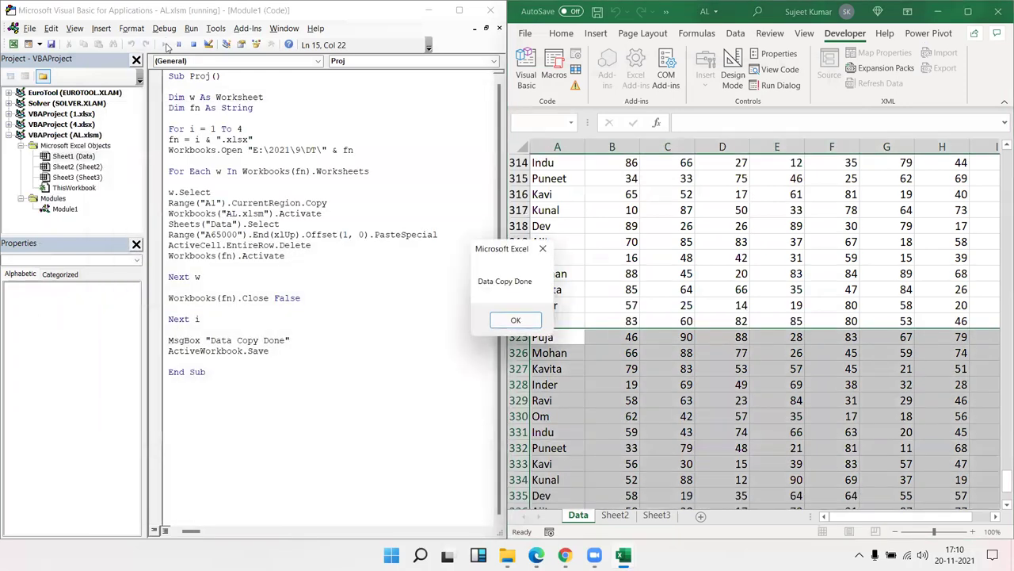
click(524, 323)
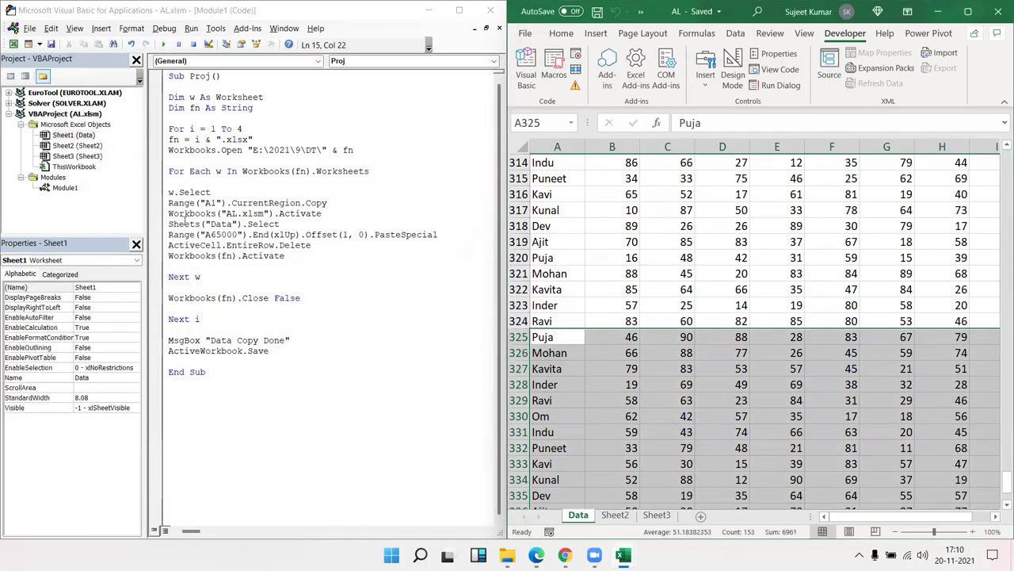
Insert Application.ScreenUpdating = False above the For i = 1 To 4 loop.
click(182, 118)
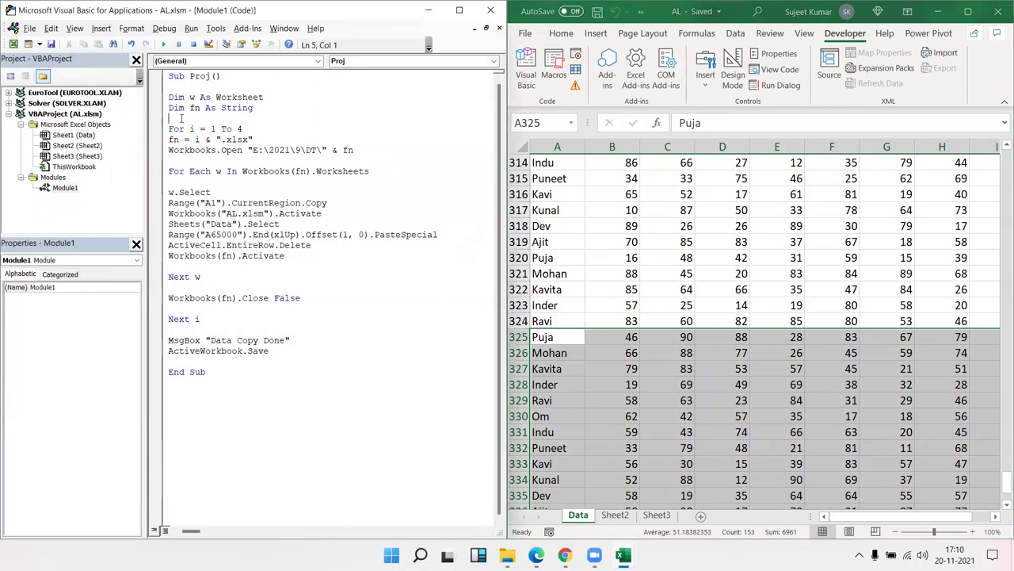
key(Return)
text(application.)
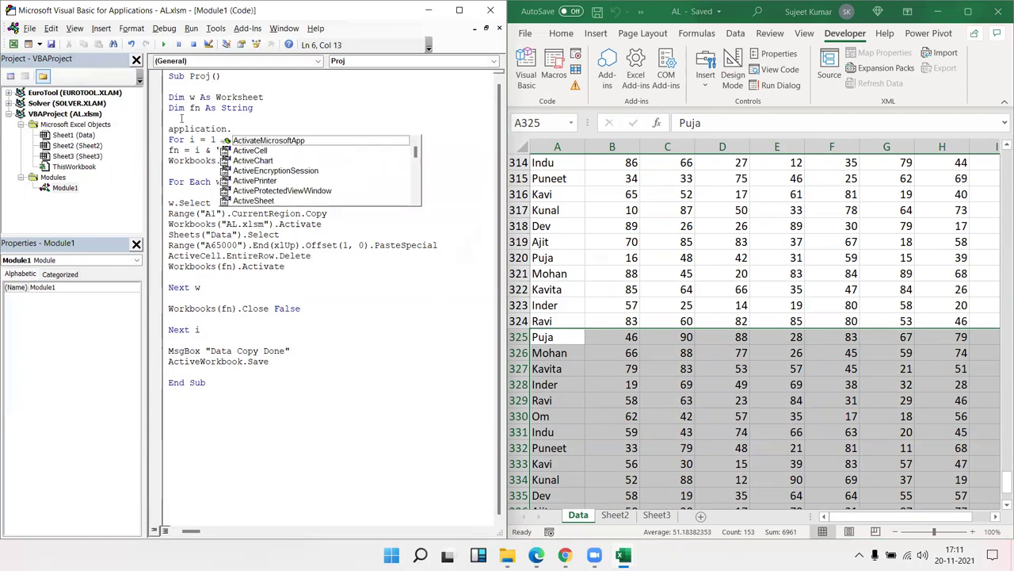
text(sc)
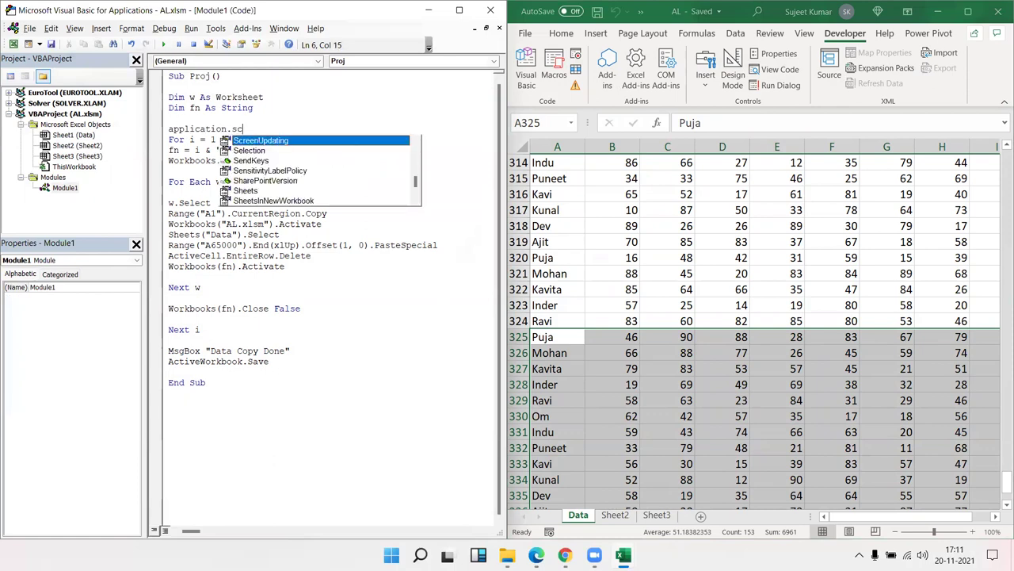
key(Tab)
text(= f)
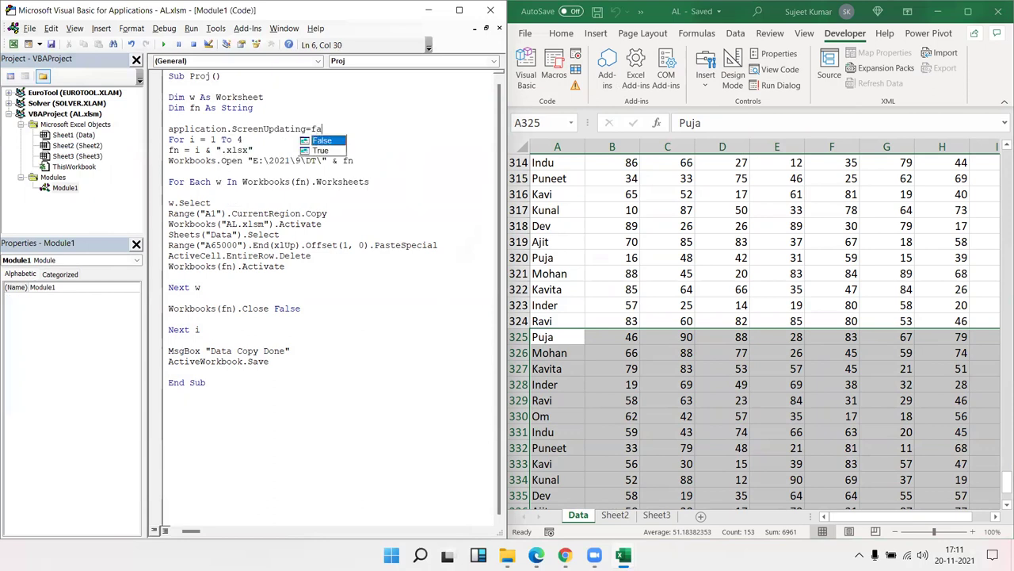
key(Tab)
key(Down)
key(Down)
key(Down)
key(Down)
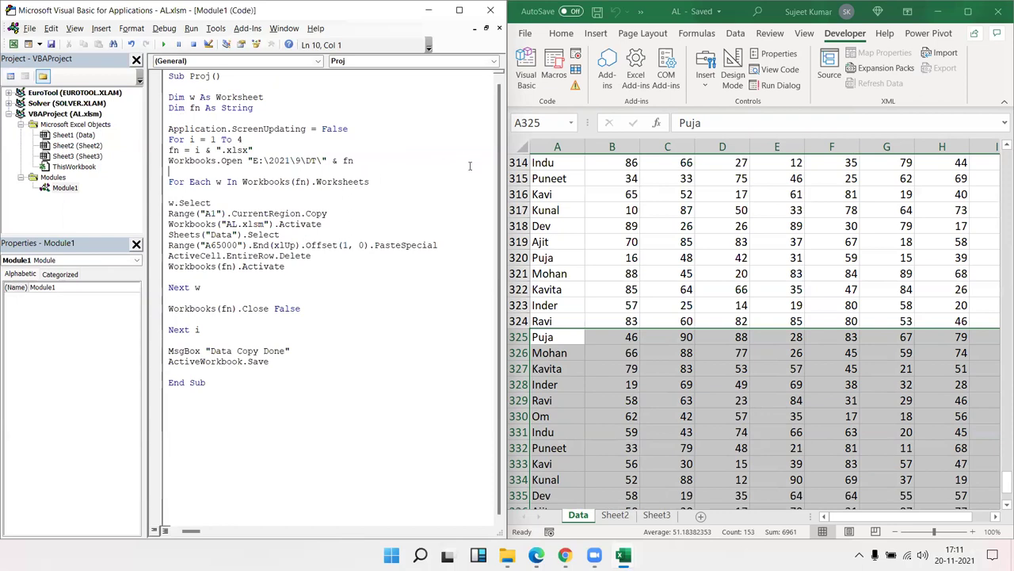
Enter the headers File_Name in J1 and Sheet_Name in K1 on the Data sheet.
click(557, 227)
key(ctrl+Home)
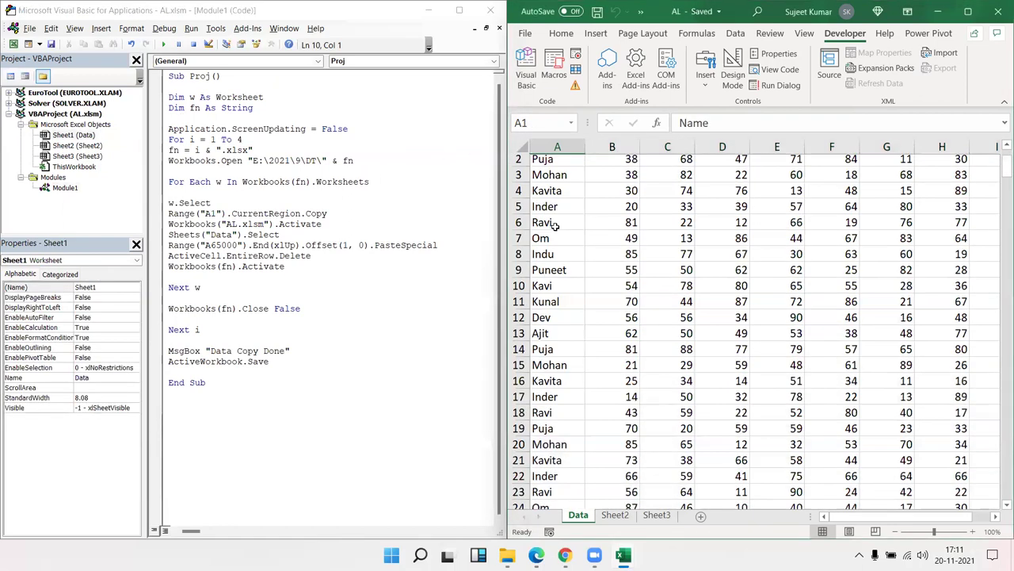
key(Right)
key(Right)
key(Right)
key(Right)
key(Right)
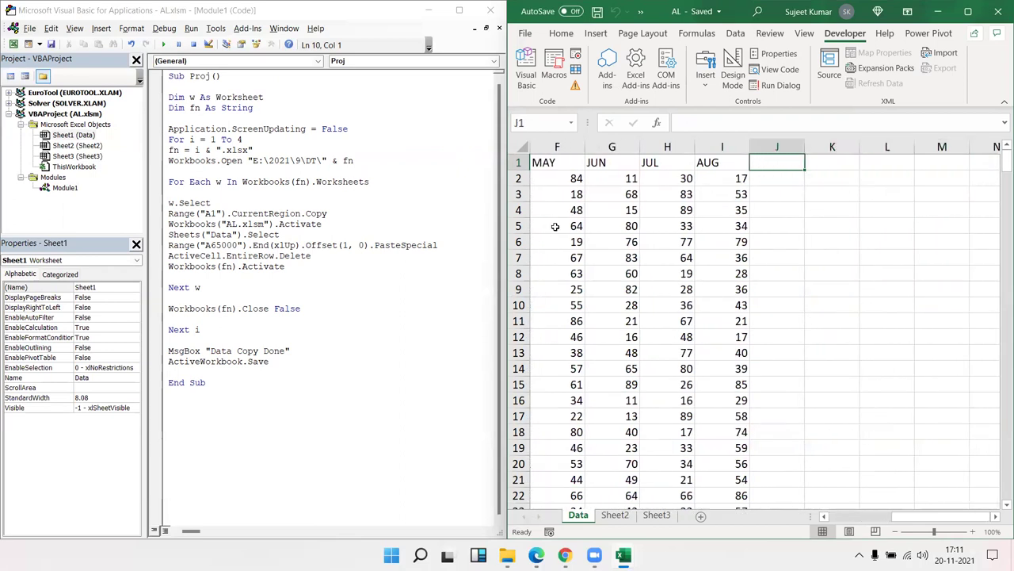
text(File_Nm)
key(BackSpace)
text(ame)
key(Tab)
text(Sheet_Name)
key(Return)
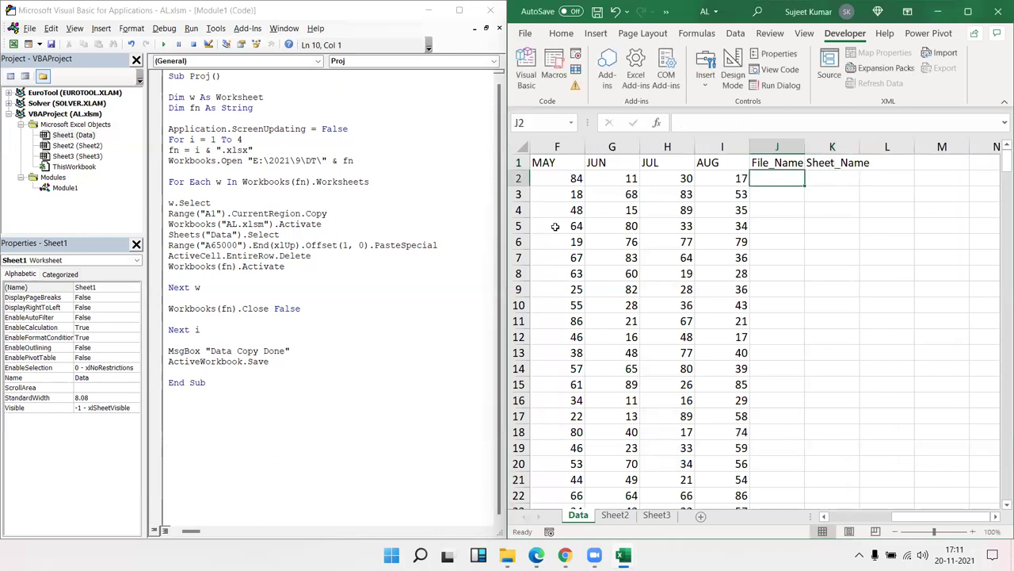
Widen columns J and K to fit the new headers.
drag(809, 146, 822, 146)
double_click(872, 143)
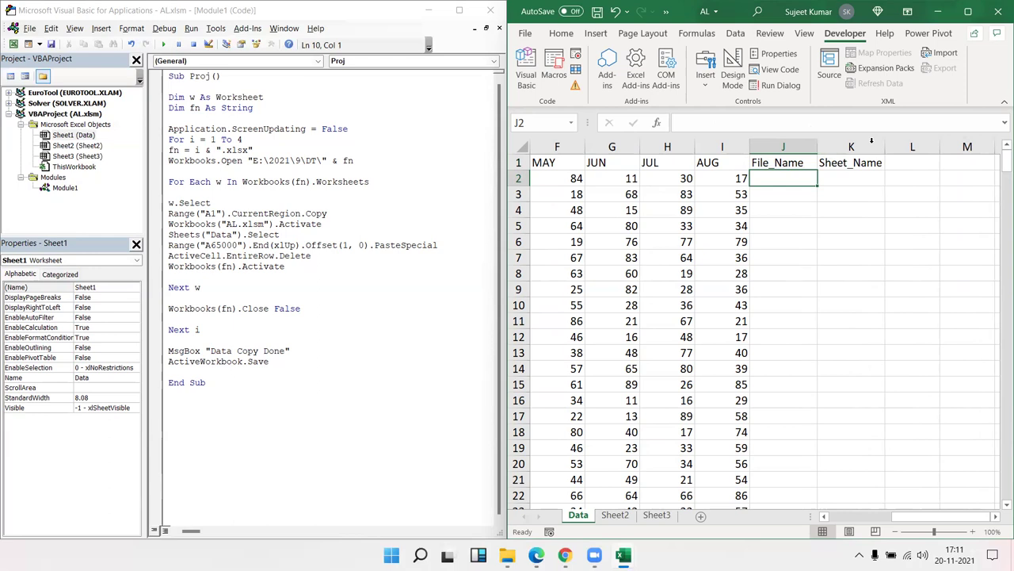
click(369, 341)
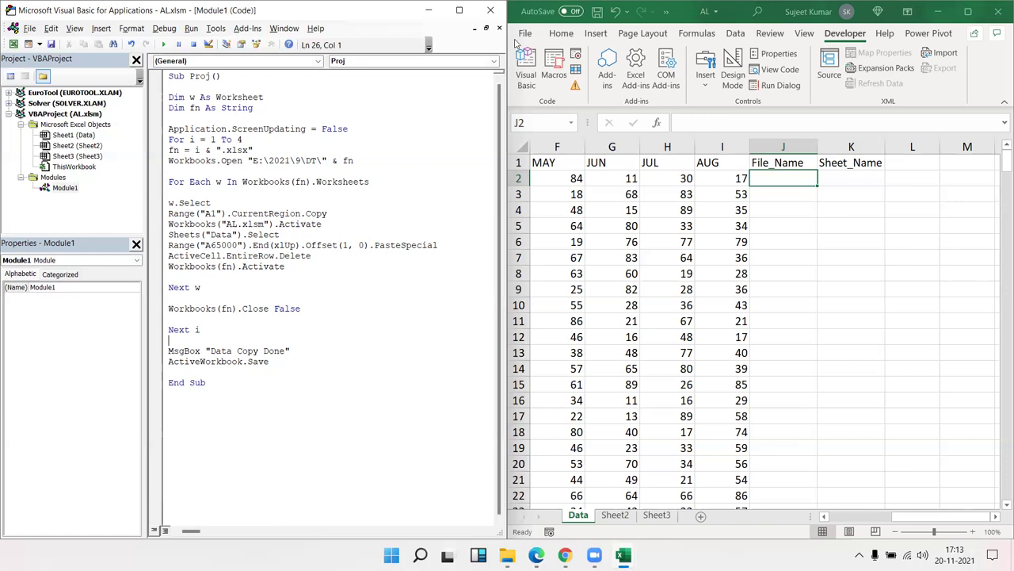
key(F5)
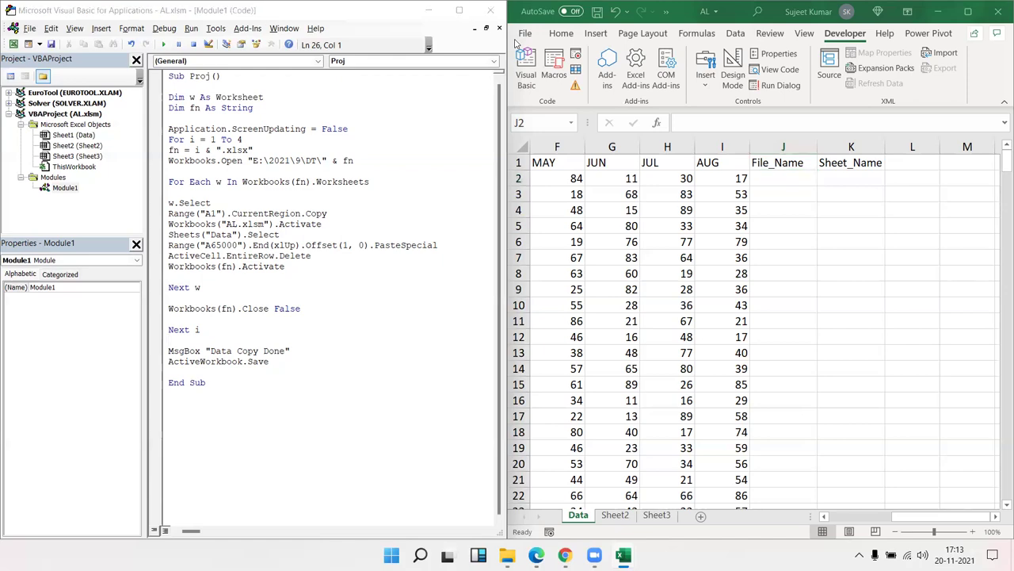